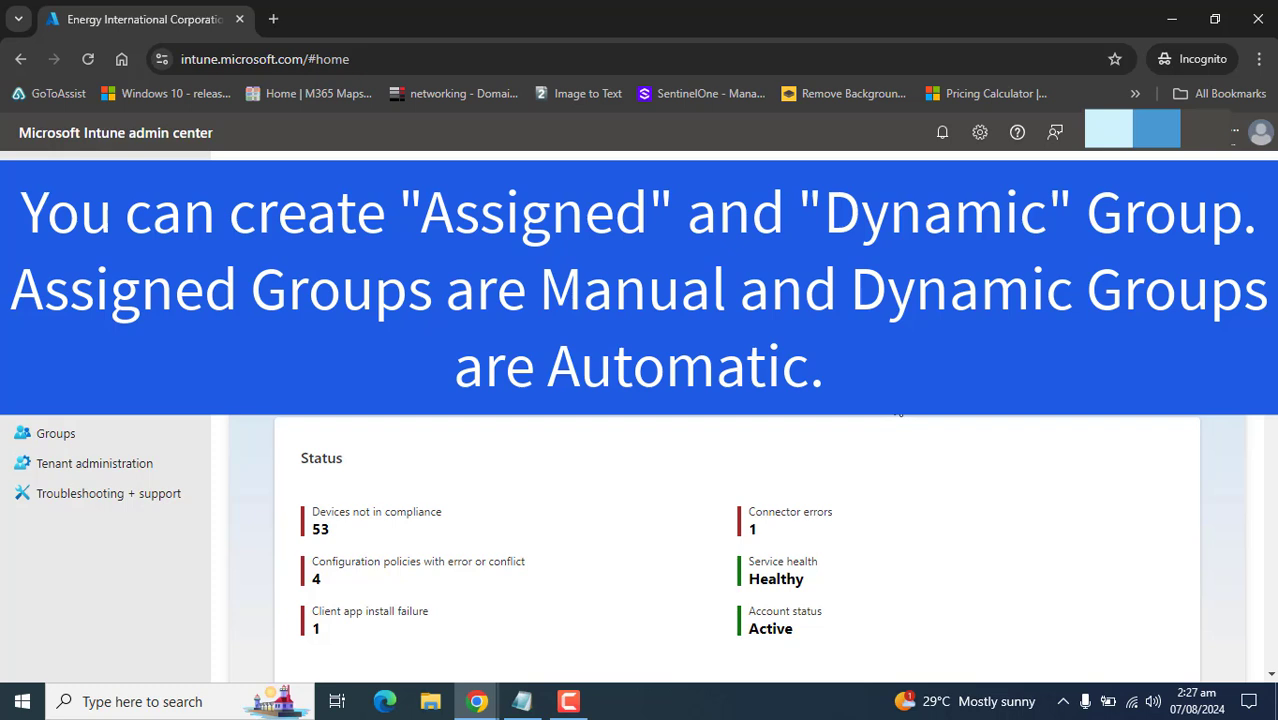
Go to the All groups list and start a new group
left_click(330, 59)
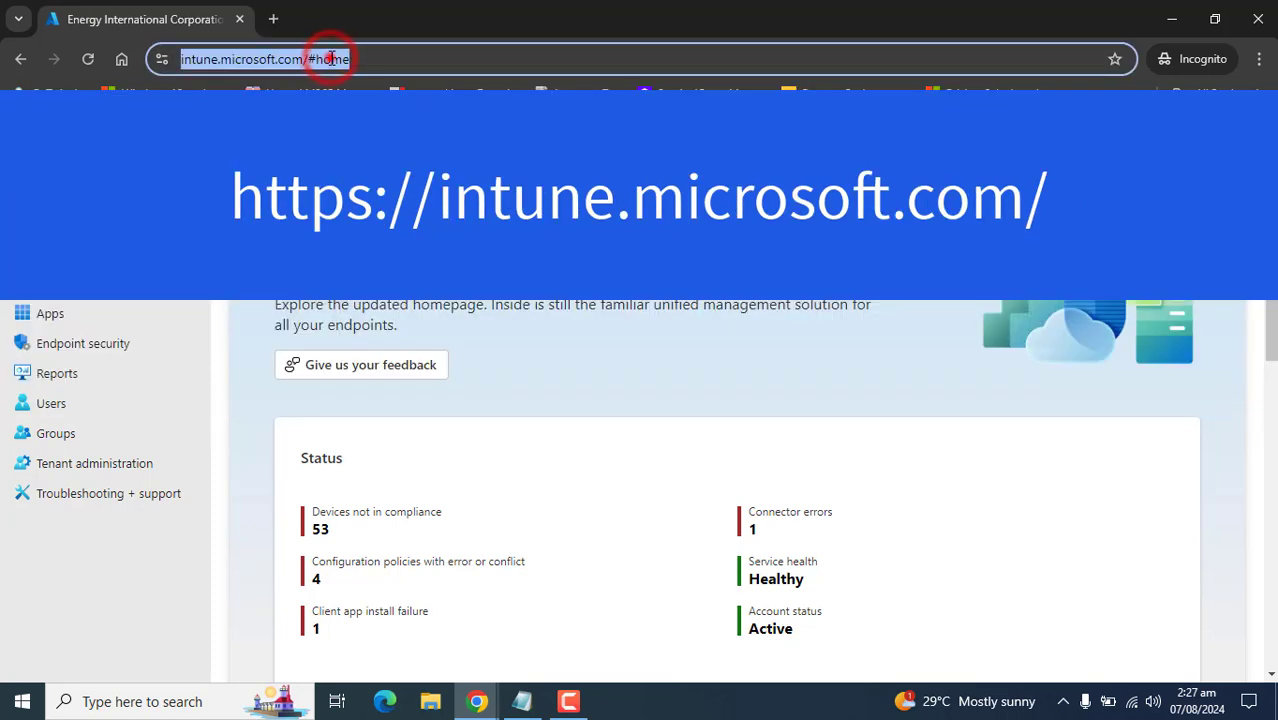
left_click(333, 60)
left_click(350, 59)
key("shift+Home")
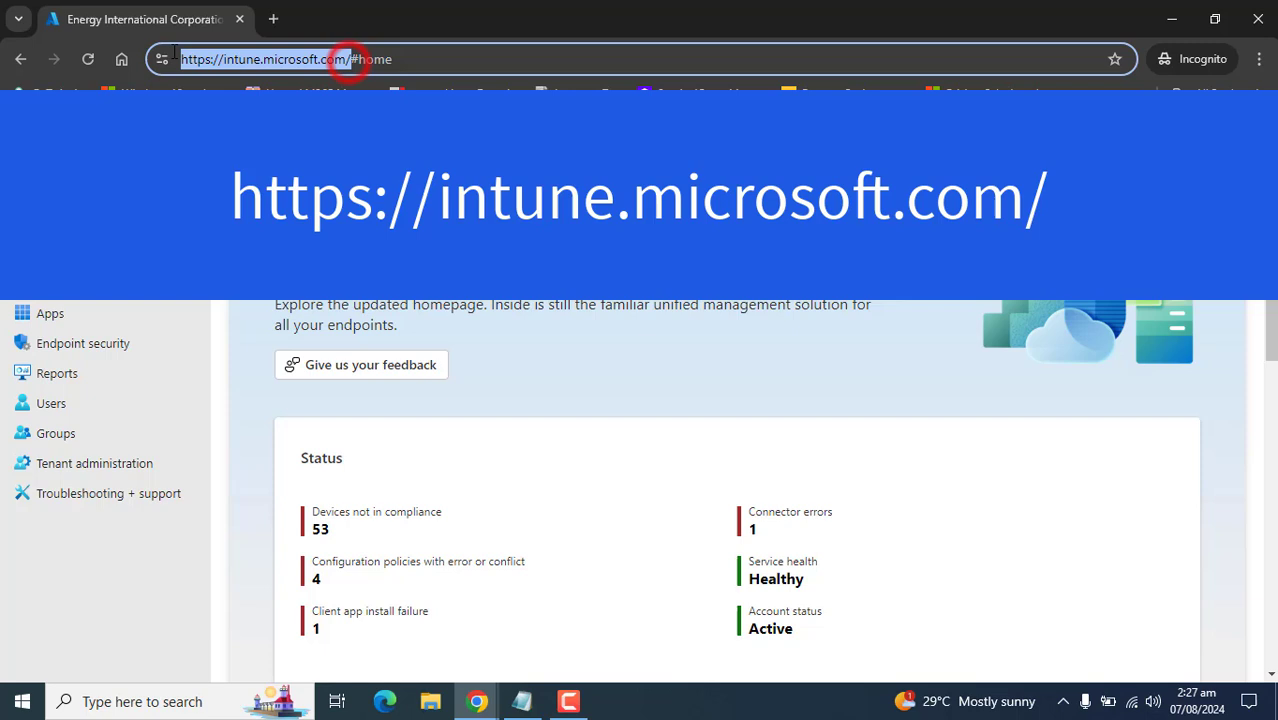
left_click(1055, 535)
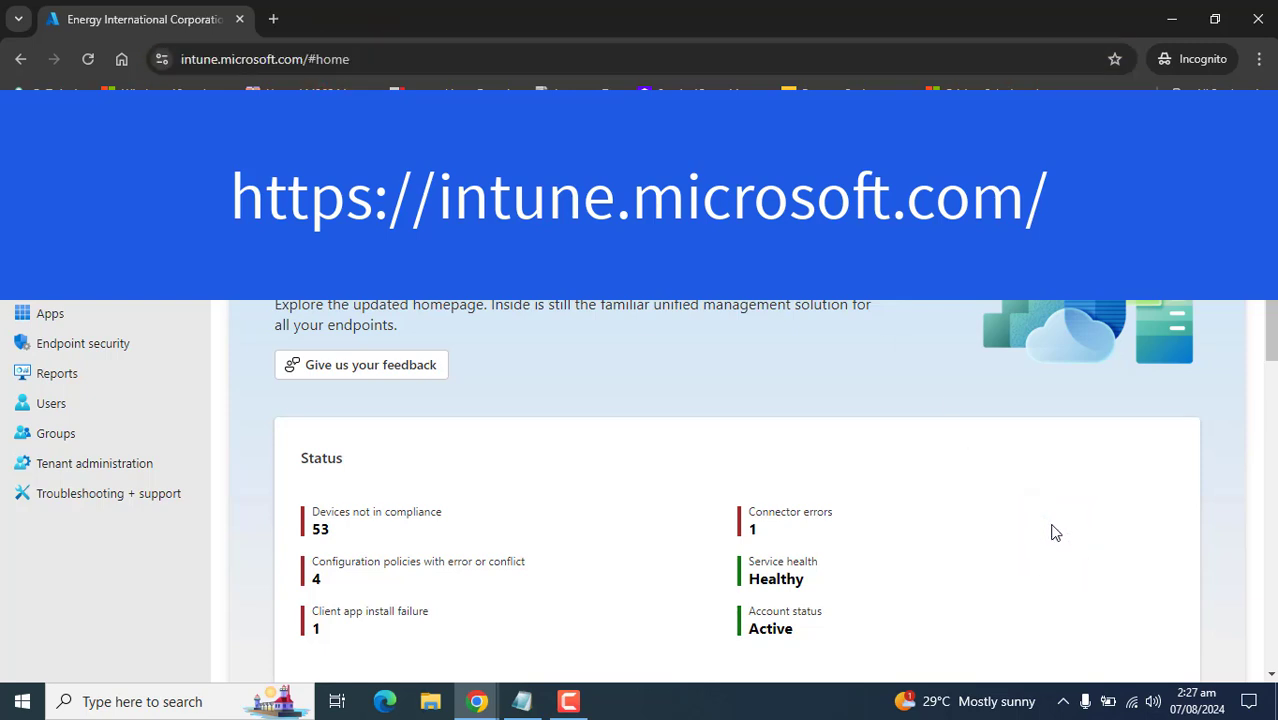
left_click(130, 438)
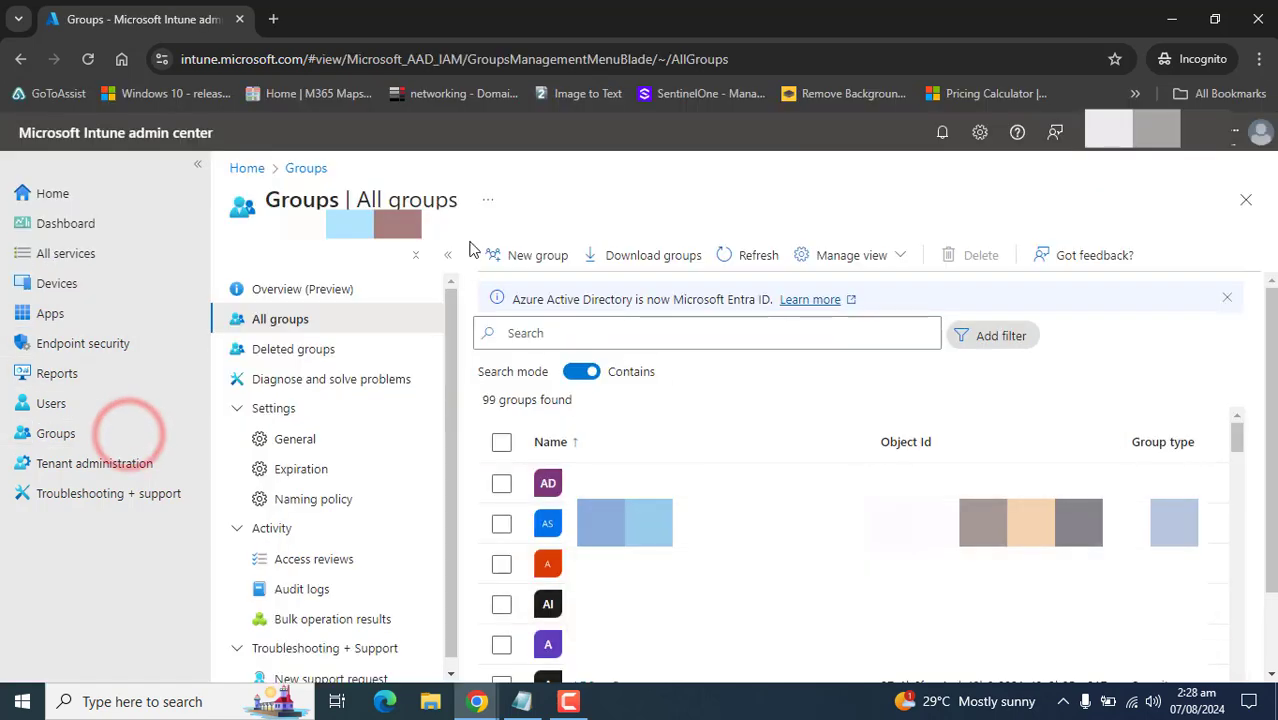
left_click(516, 262)
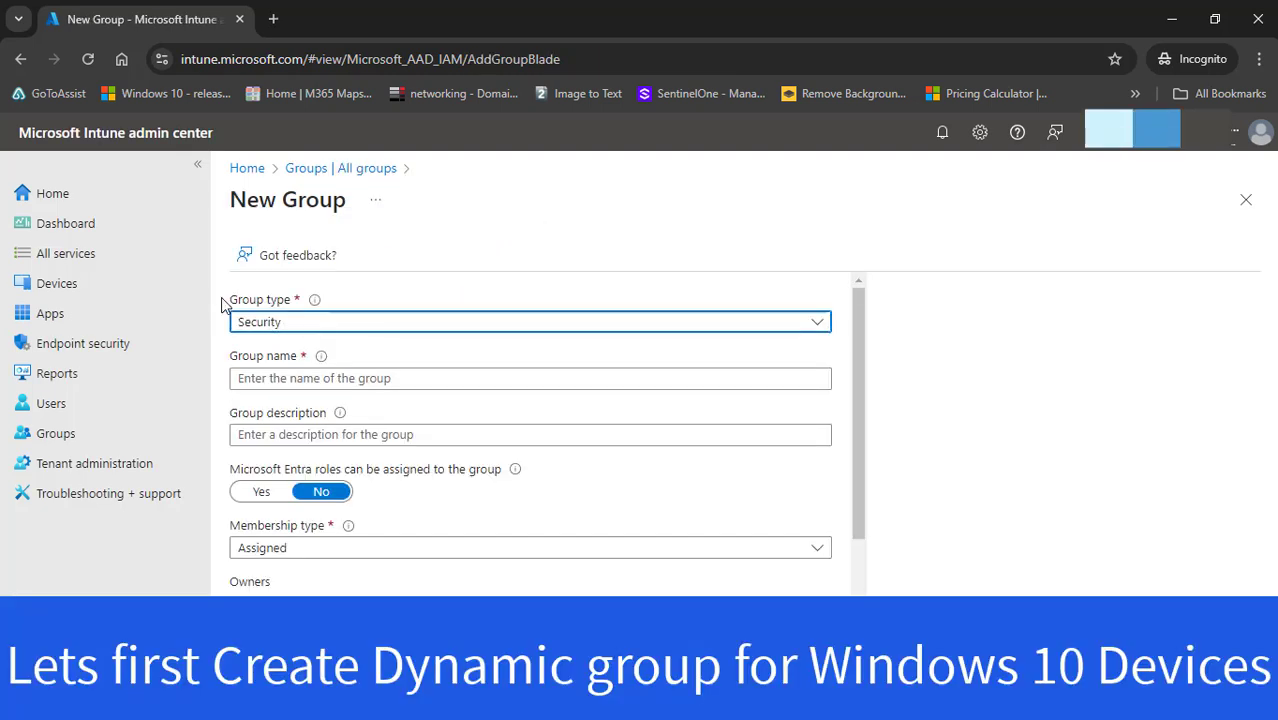
Keep the Security type and name the group 'Windows 10 Devices Dynanamic Group', pasting it as the description
left_click(394, 323)
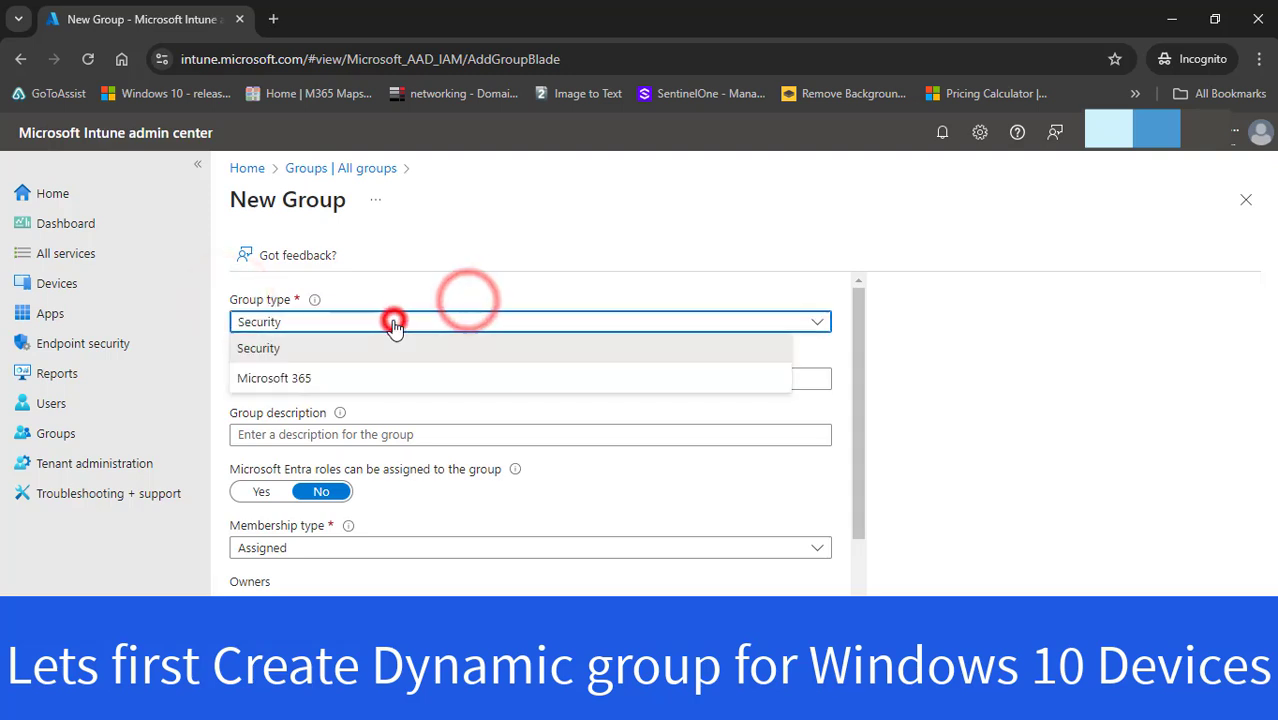
left_click(295, 384)
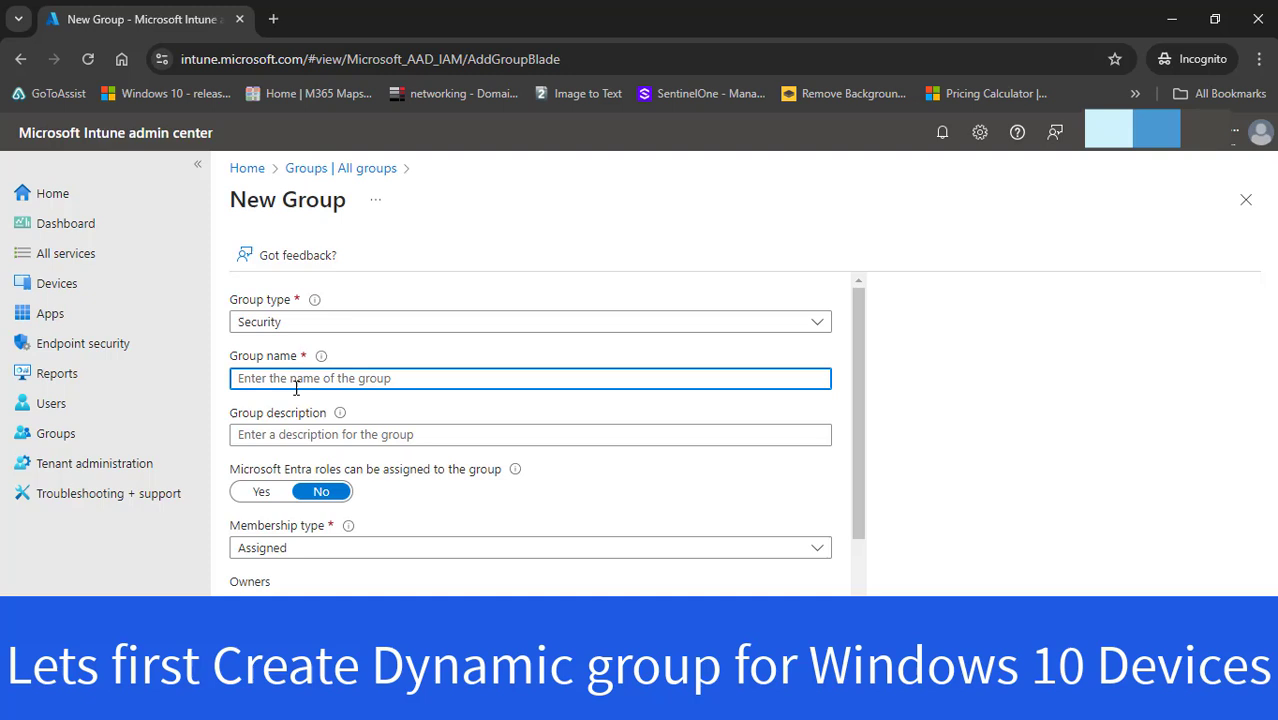
type("Windows ")
type("10")
type(" De")
type("vices Dyna")
type("namic Grou")
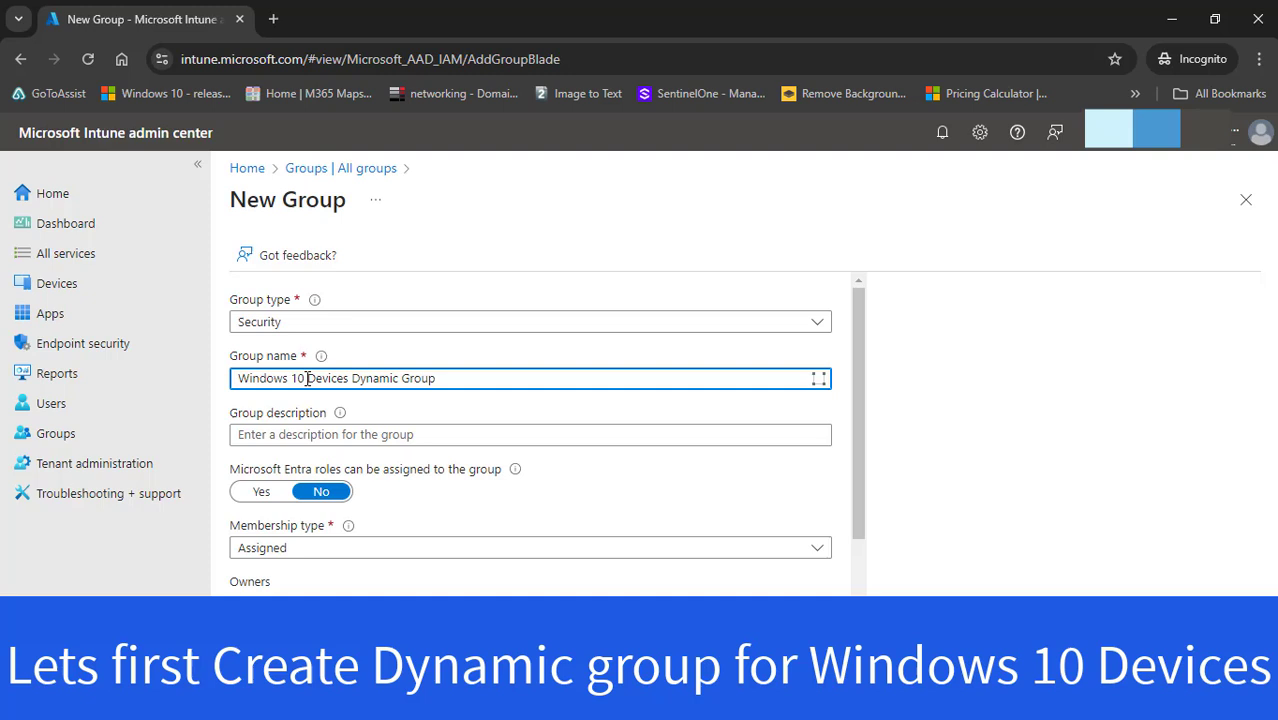
type("p")
key("ctrl+a")
key("ctrl+c")
left_click(352, 432)
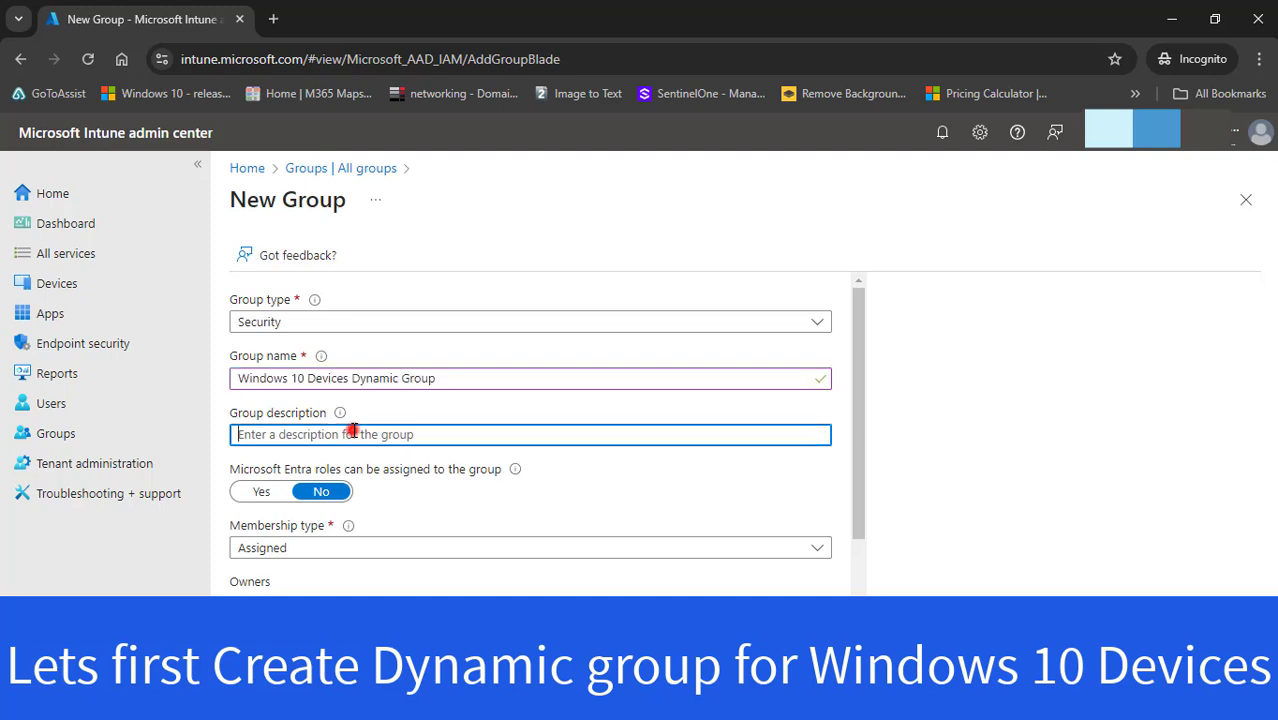
key("ctrl+v")
Set the group's membership type to Dynamic Device
left_click_drag(858, 400, 858, 468)
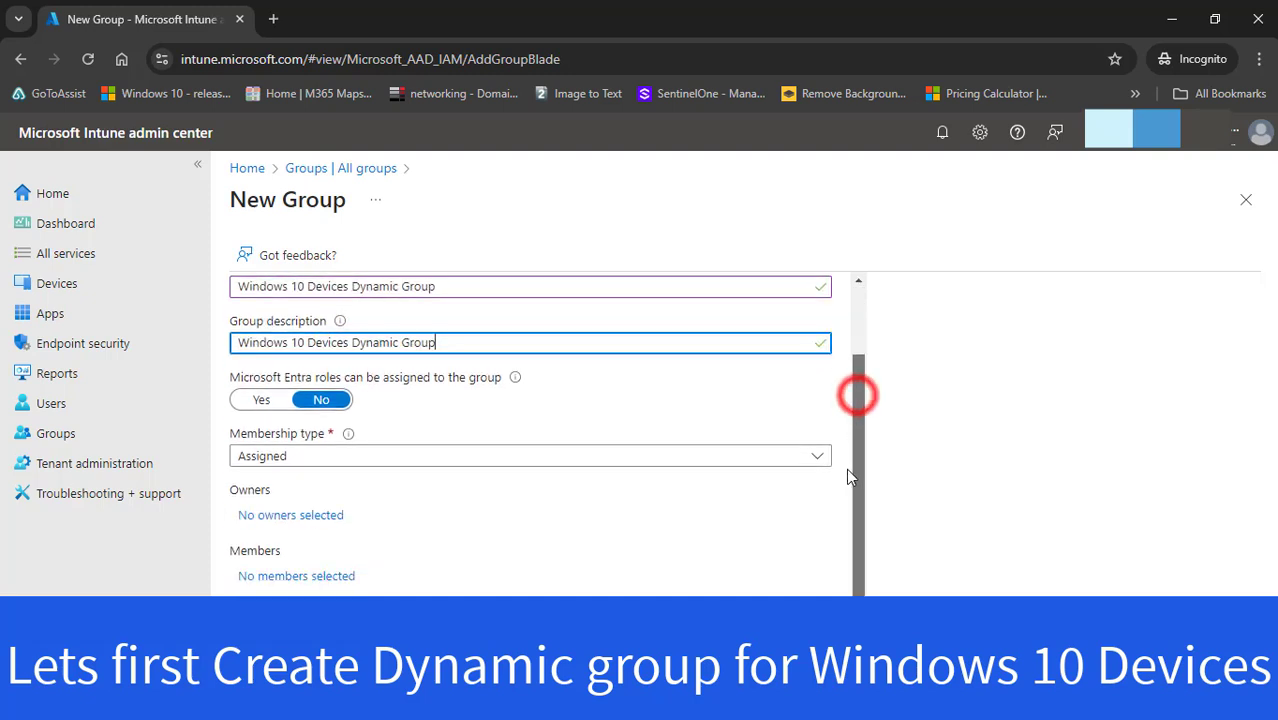
left_click(300, 460)
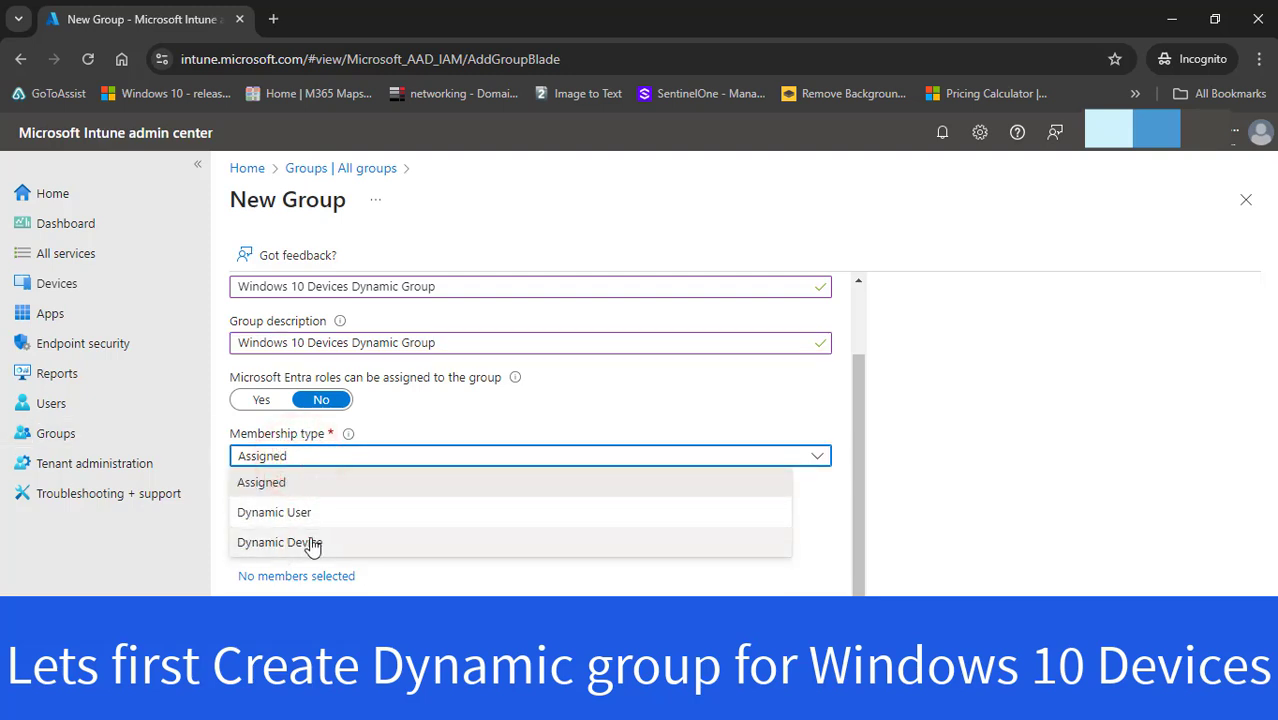
left_click(316, 546)
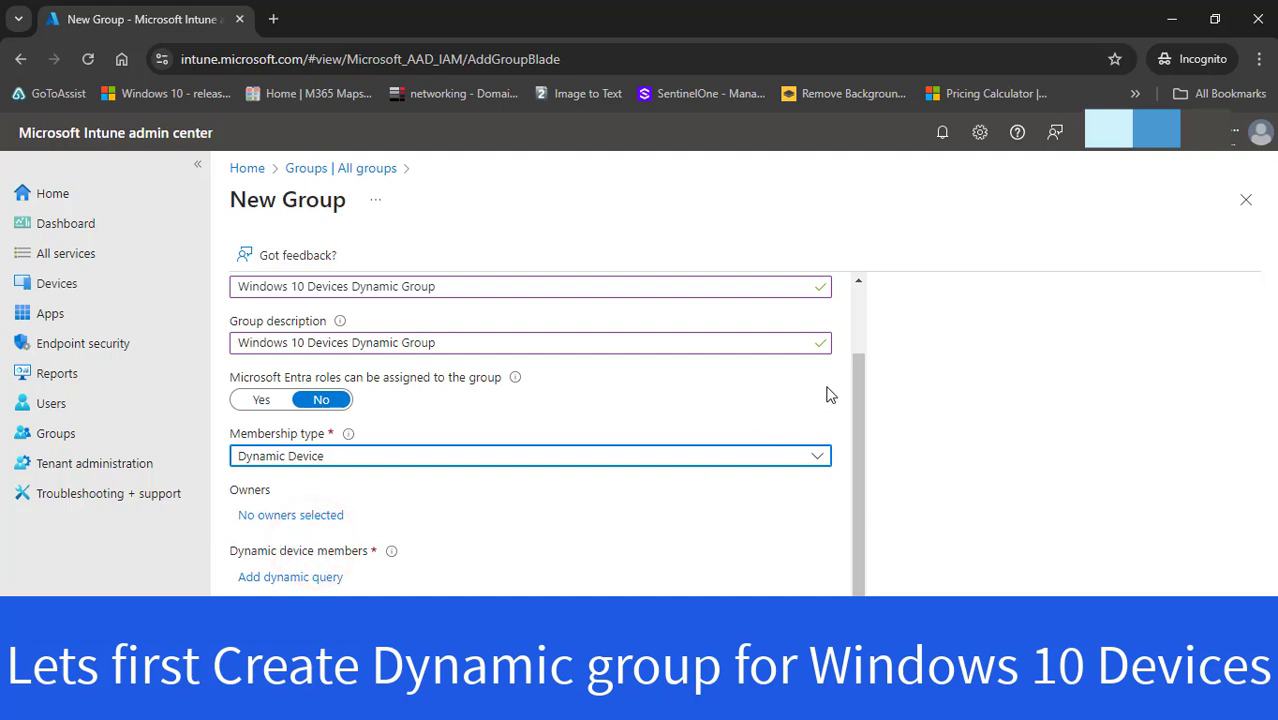
left_click(862, 378)
Build the first rule expression: deviceOSType Equals Windows
left_click(300, 580)
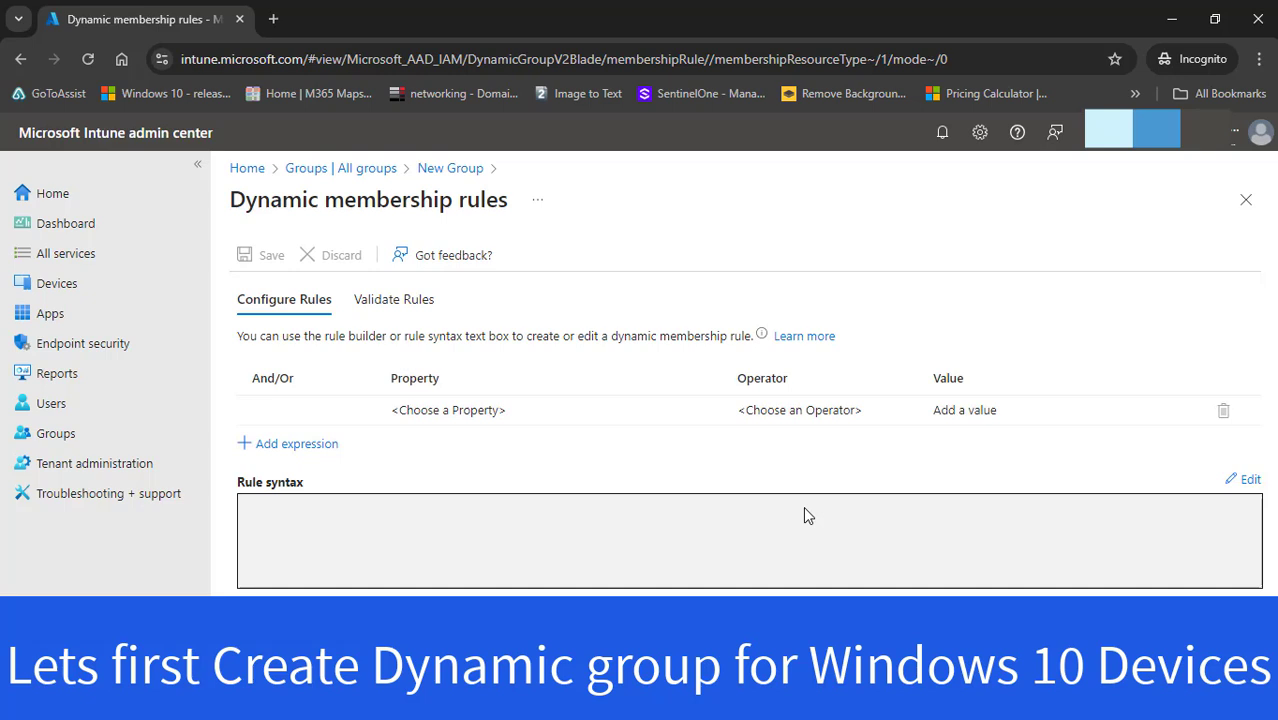
left_click(466, 419)
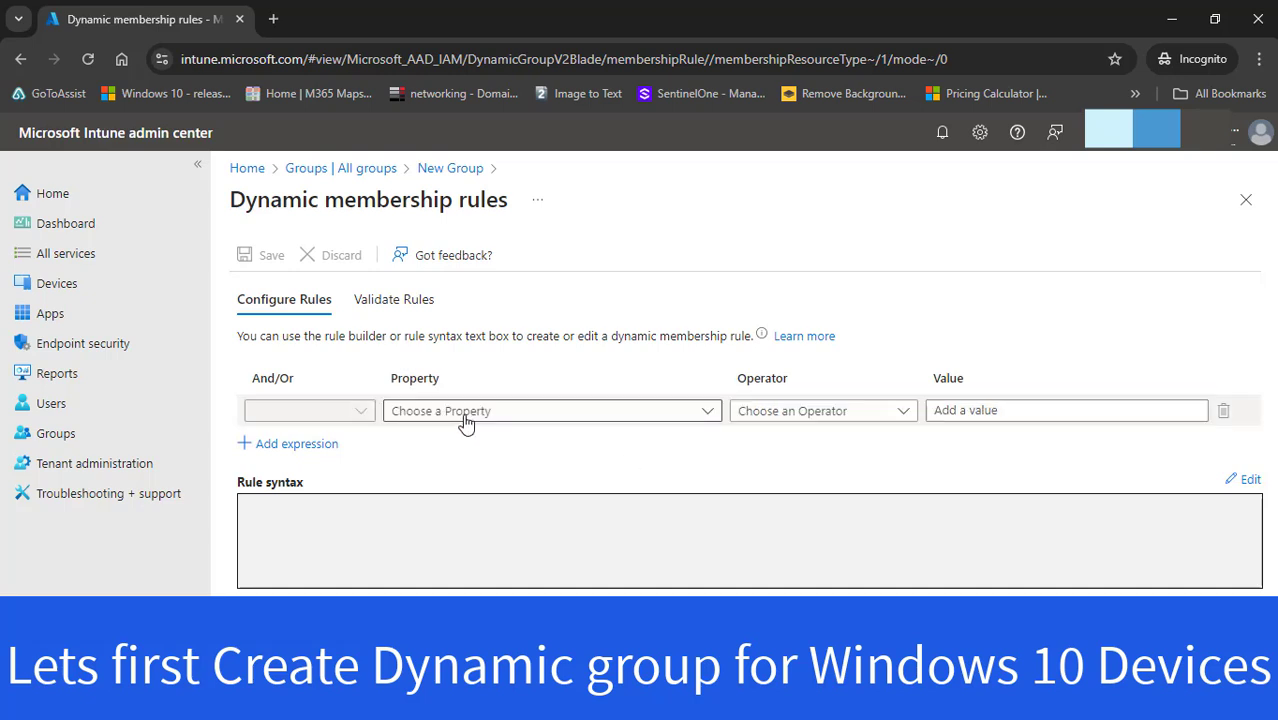
left_click(465, 411)
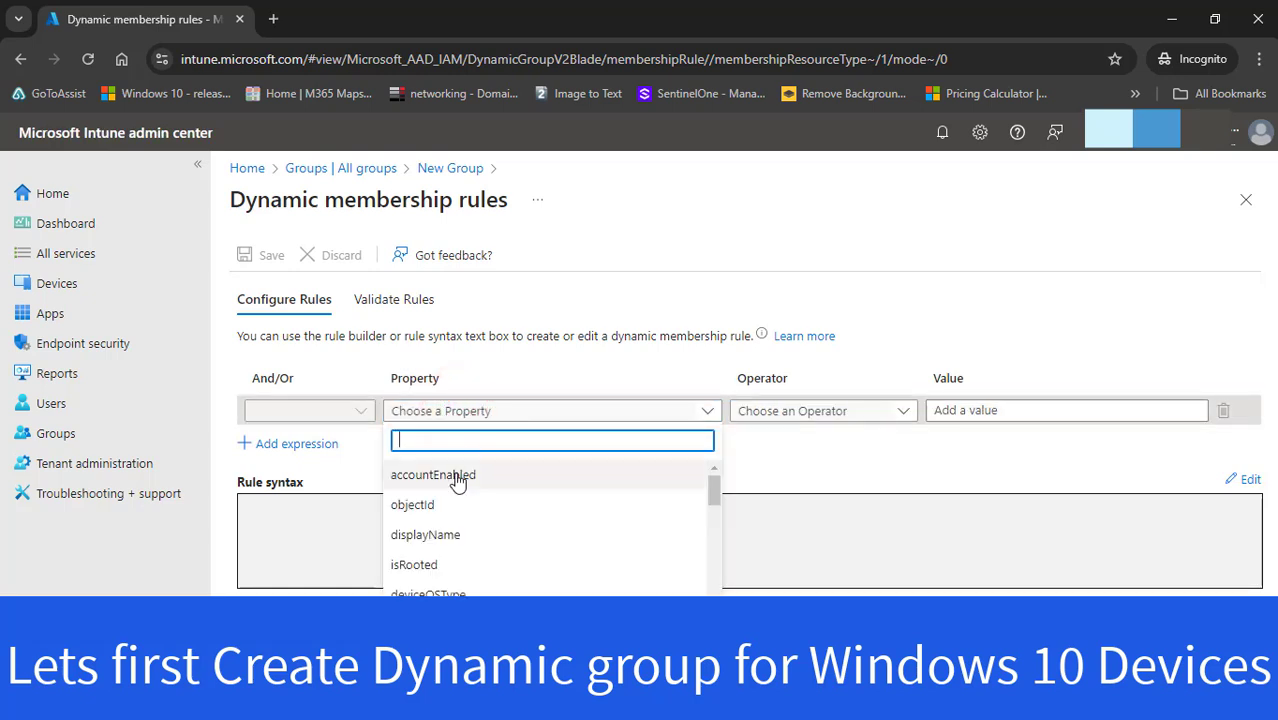
left_click(468, 582)
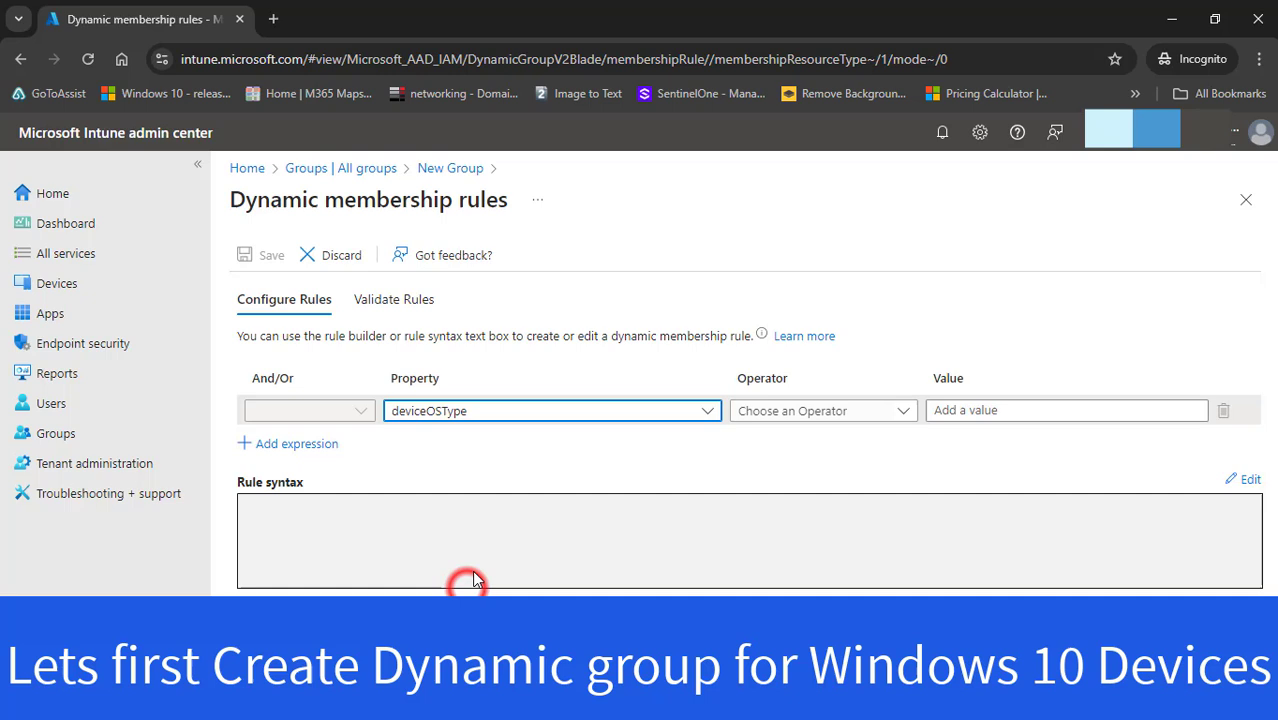
key("Tab")
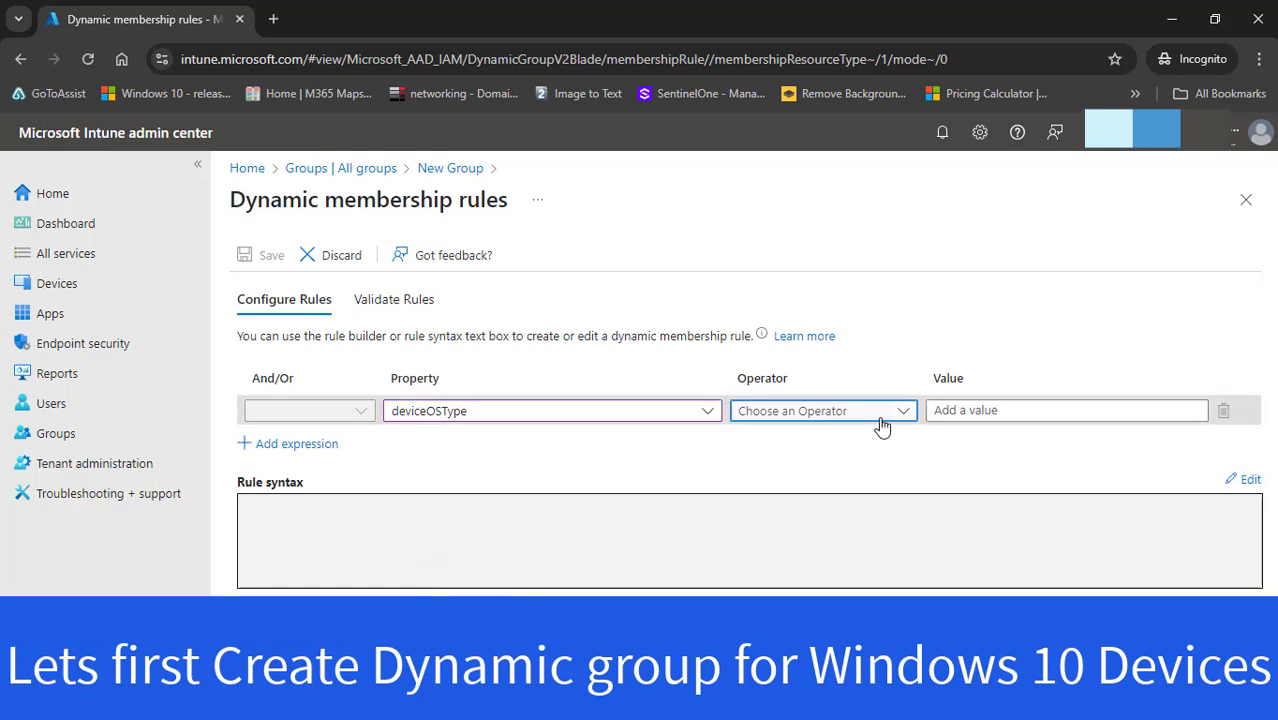
left_click(884, 410)
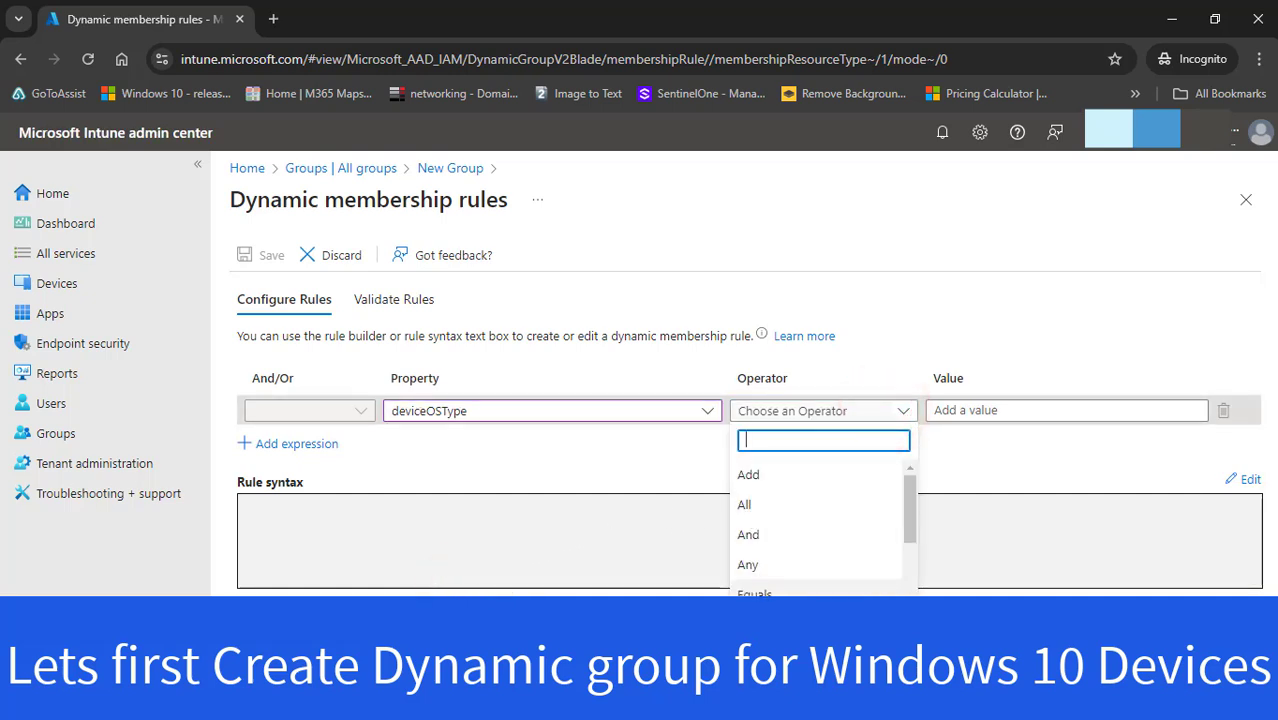
left_click(770, 593)
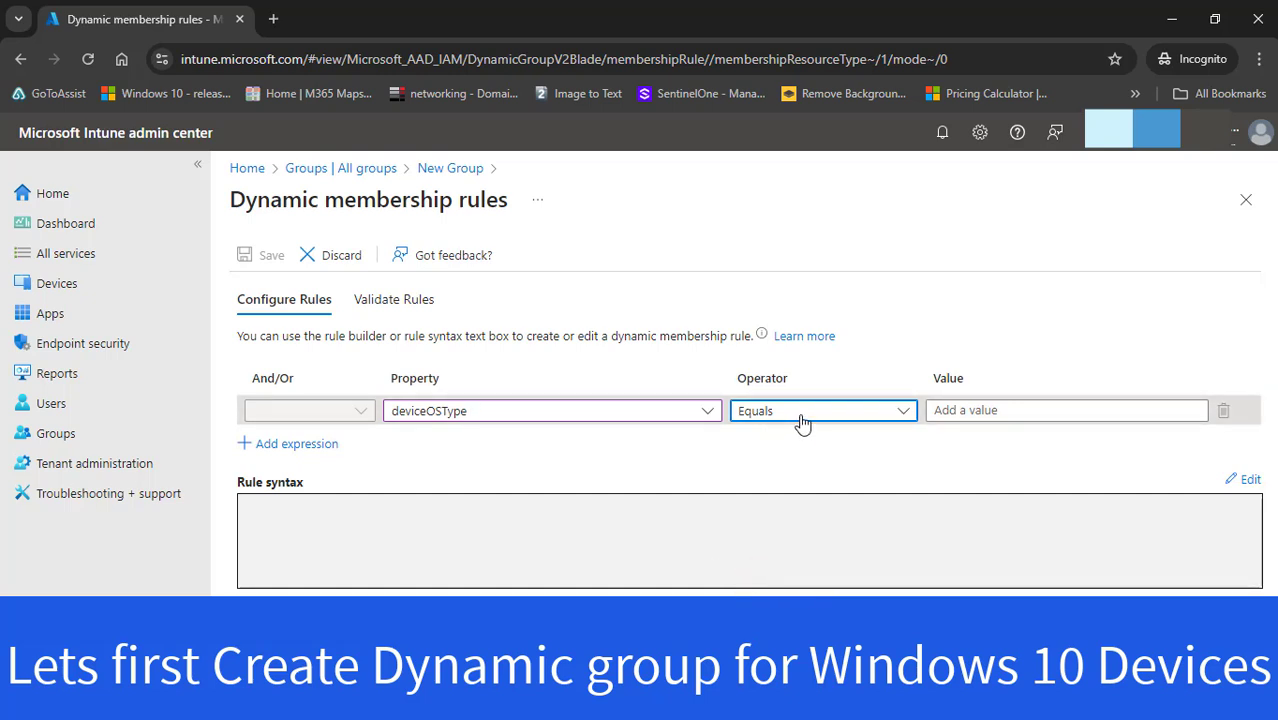
left_click(979, 420)
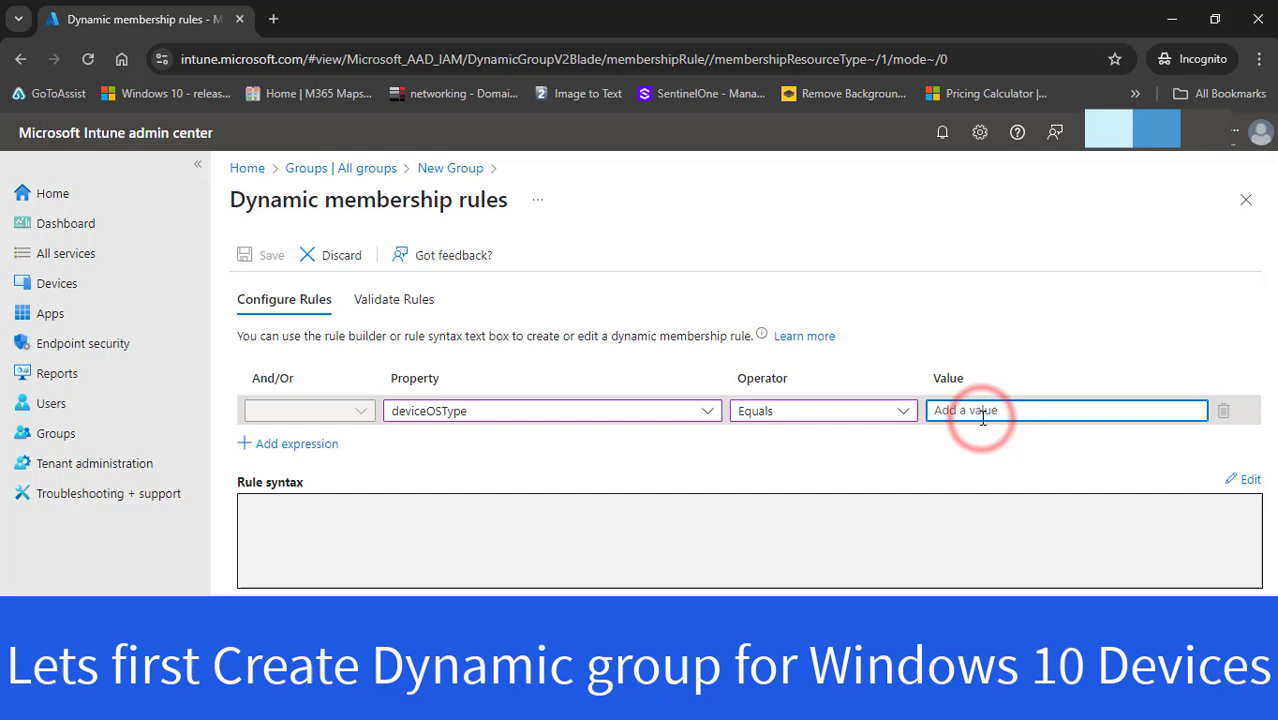
type("Windows")
left_click(608, 475)
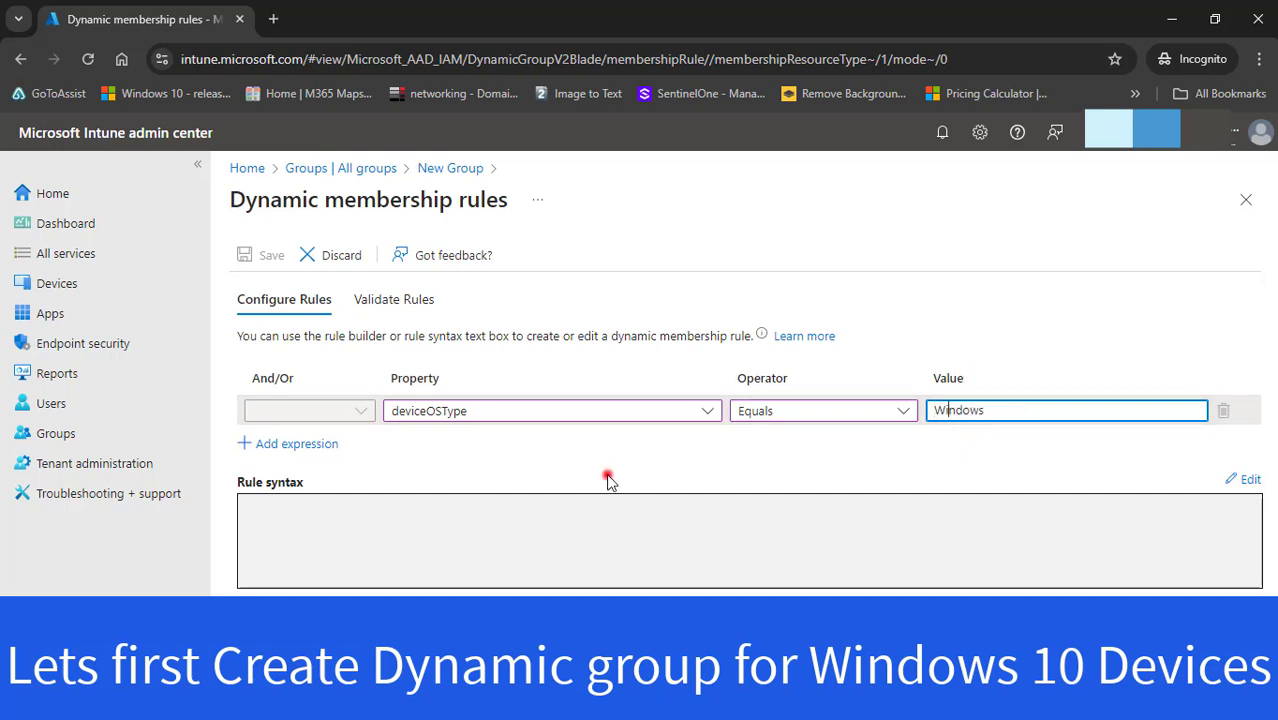
Highlight the generated rule syntax to check it
left_click(447, 505)
left_click_drag(447, 507, 240, 515)
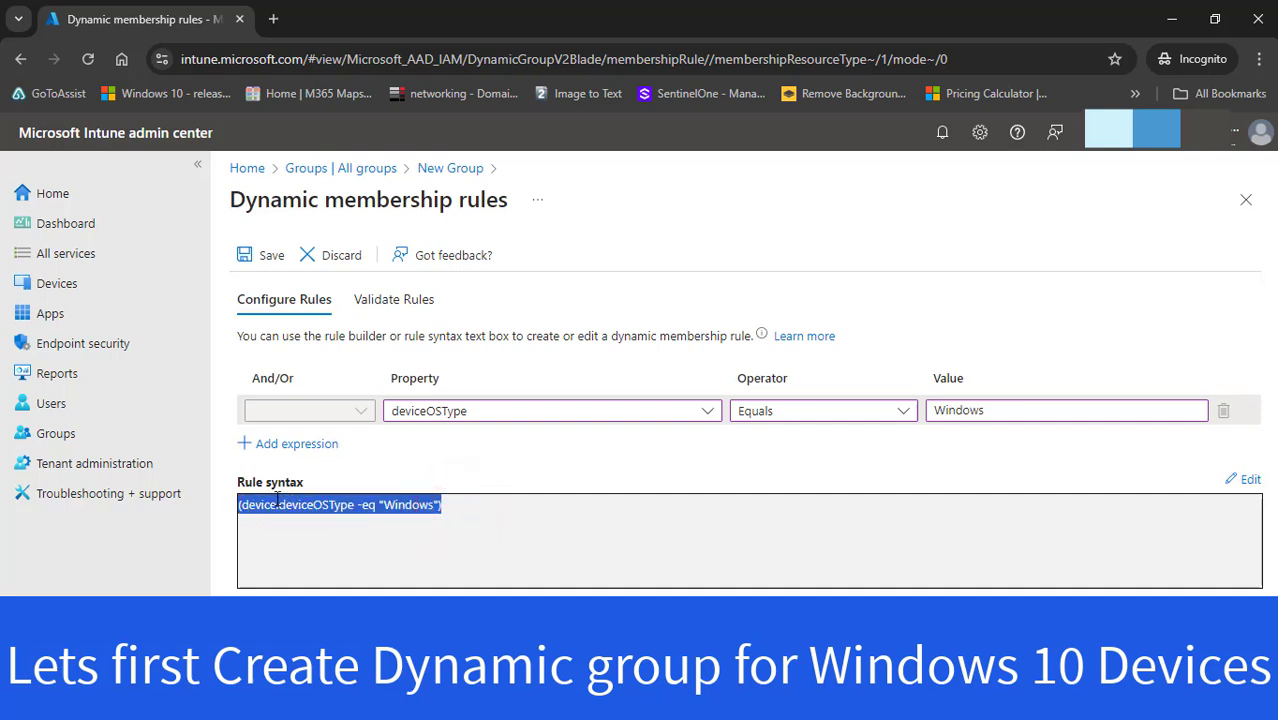
left_click(435, 458)
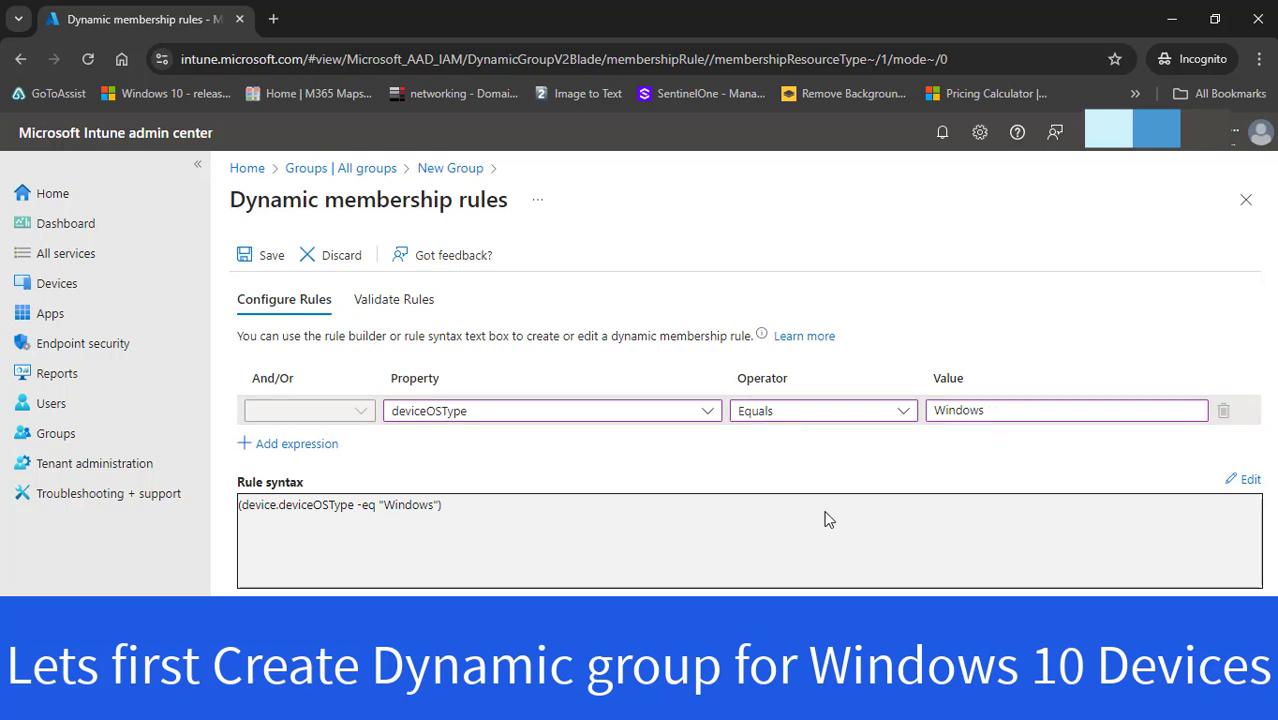
triple_click(449, 507)
Add a second expression joined with And, based on deviceOSVersion
left_click(383, 460)
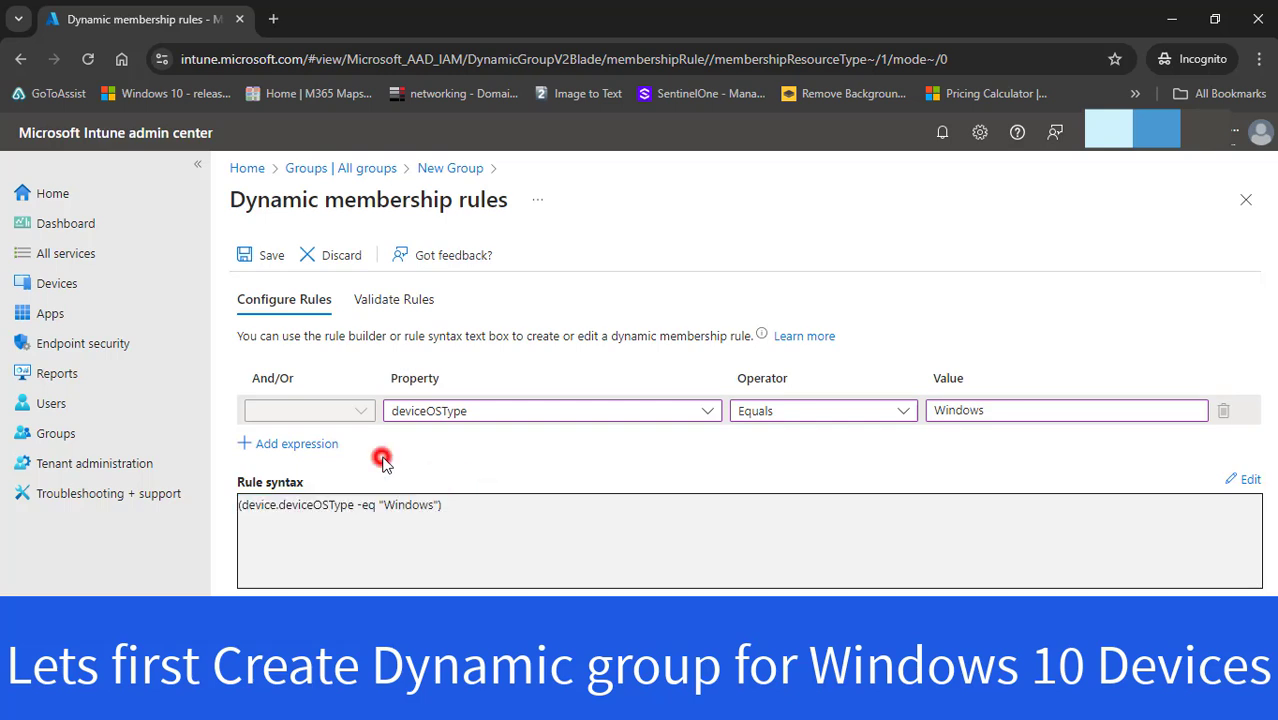
left_click(289, 451)
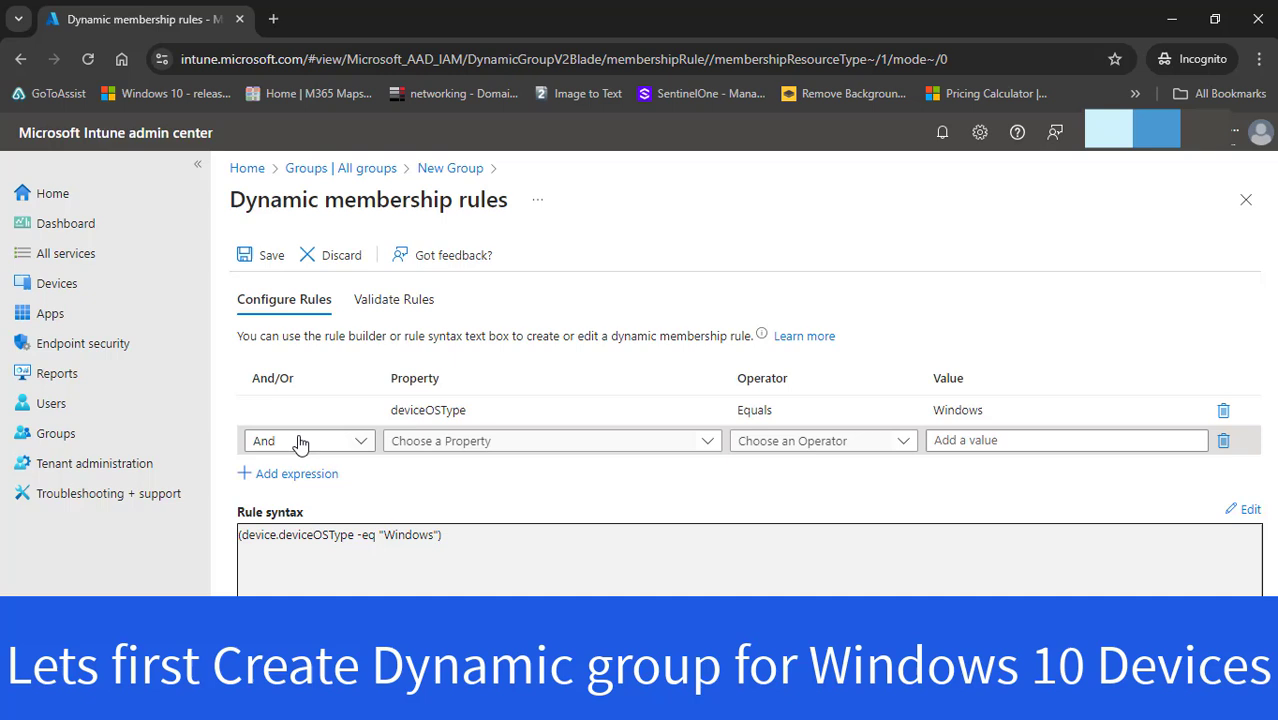
left_click(357, 441)
left_click(362, 441)
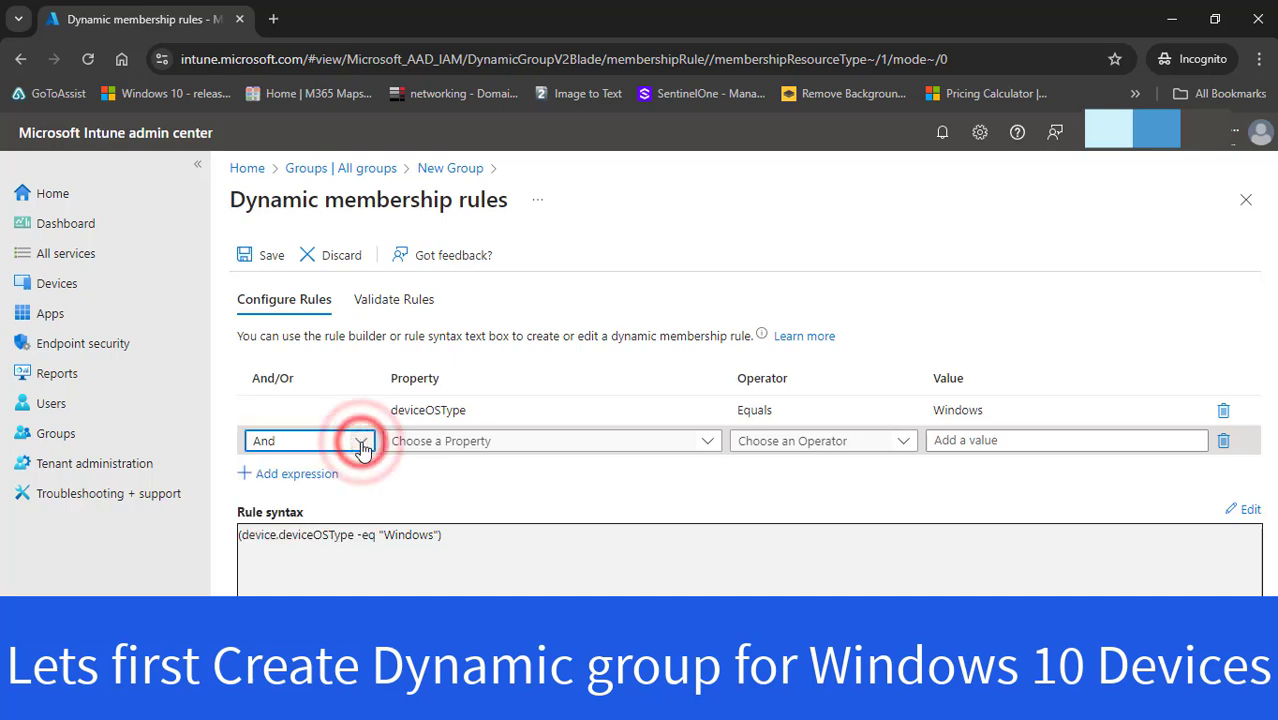
left_click(468, 444)
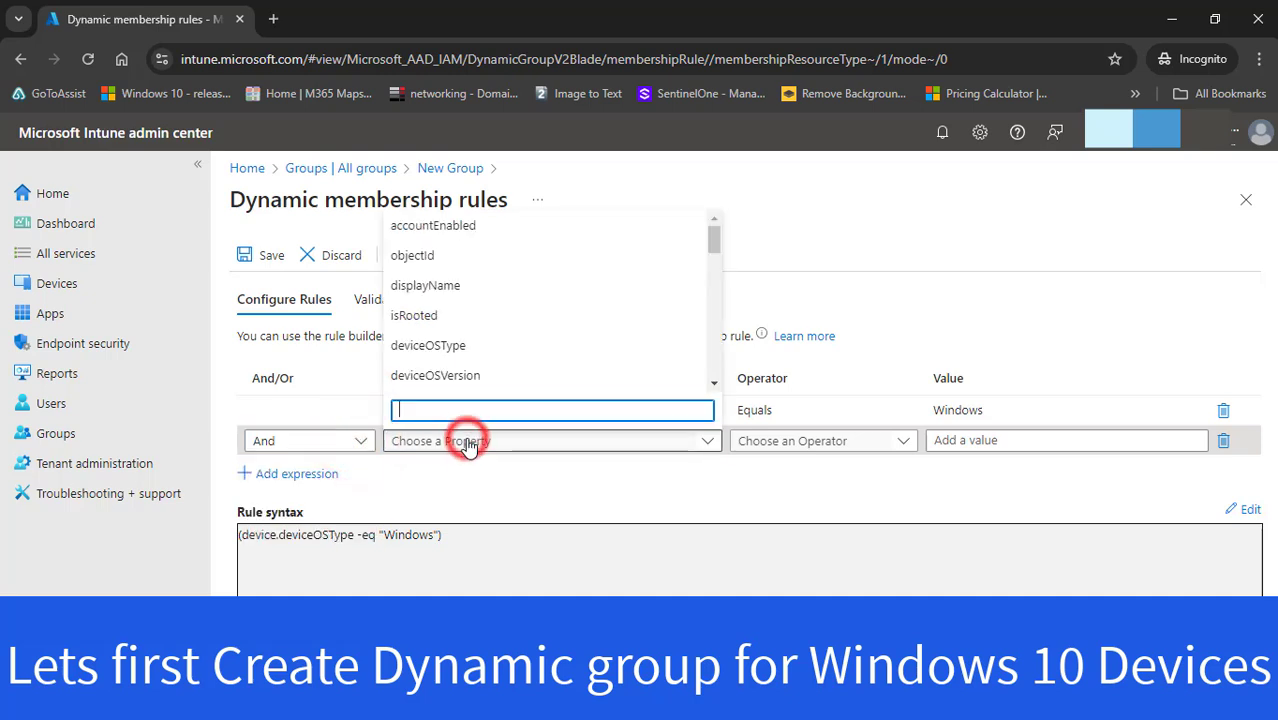
left_click(428, 376)
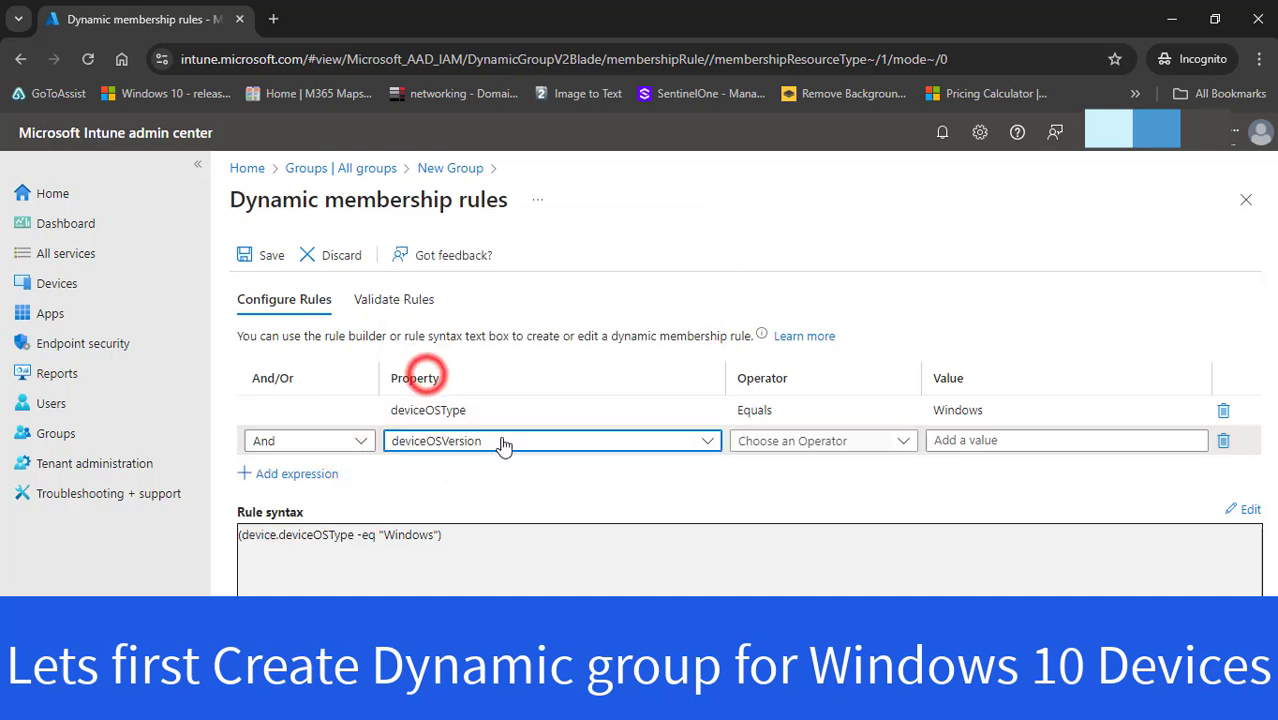
Set the version condition to Starts With 10.0.1 and check the rule syntax
left_click(840, 447)
left_click(913, 310)
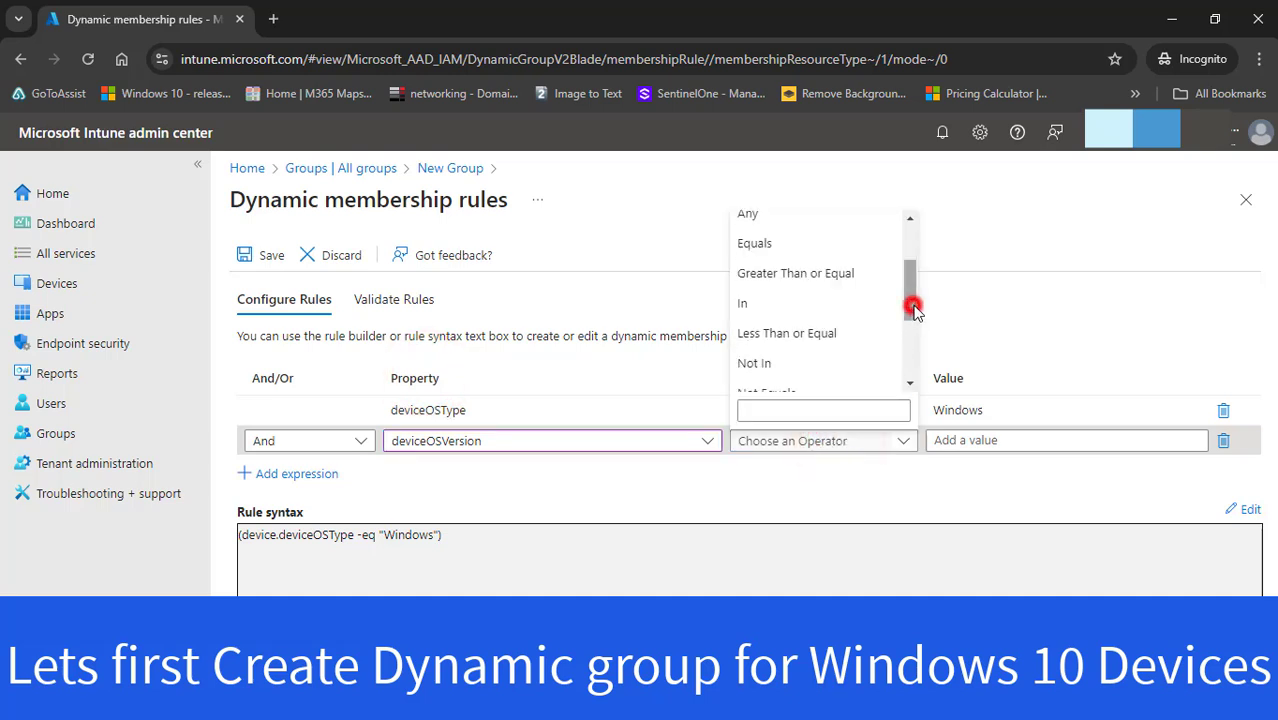
left_click(912, 302)
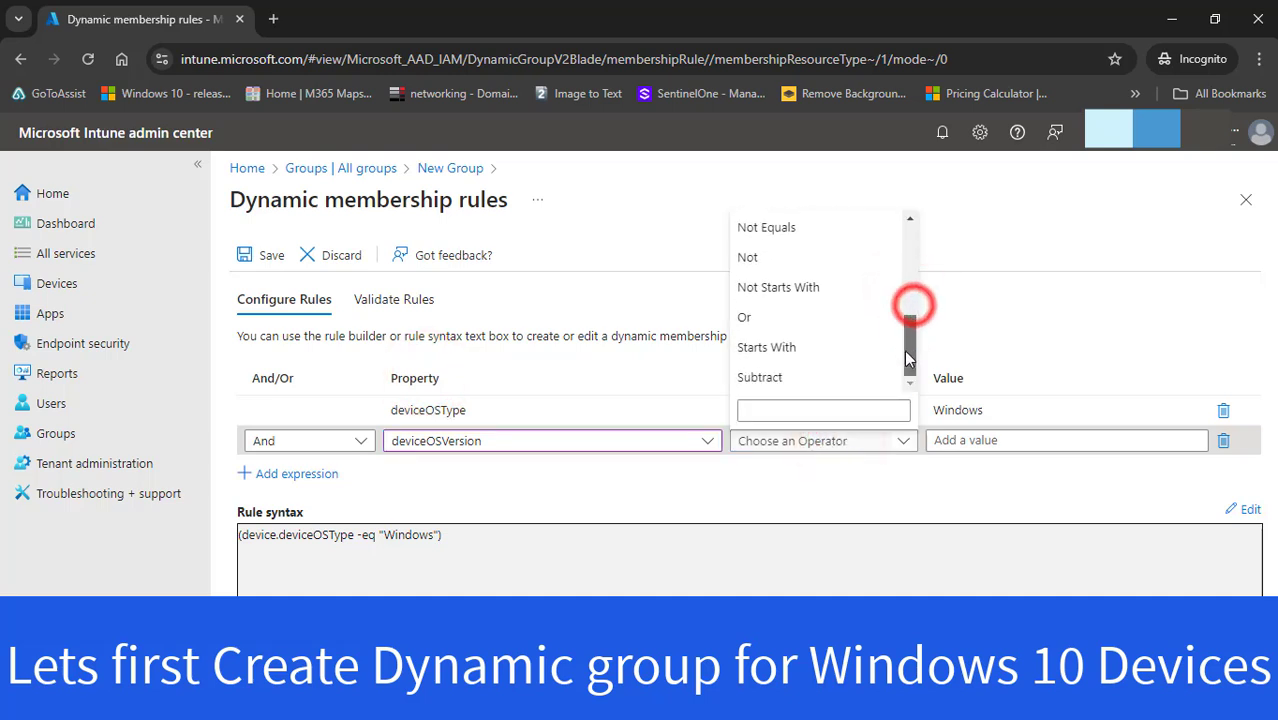
left_click(788, 360)
left_click(972, 440)
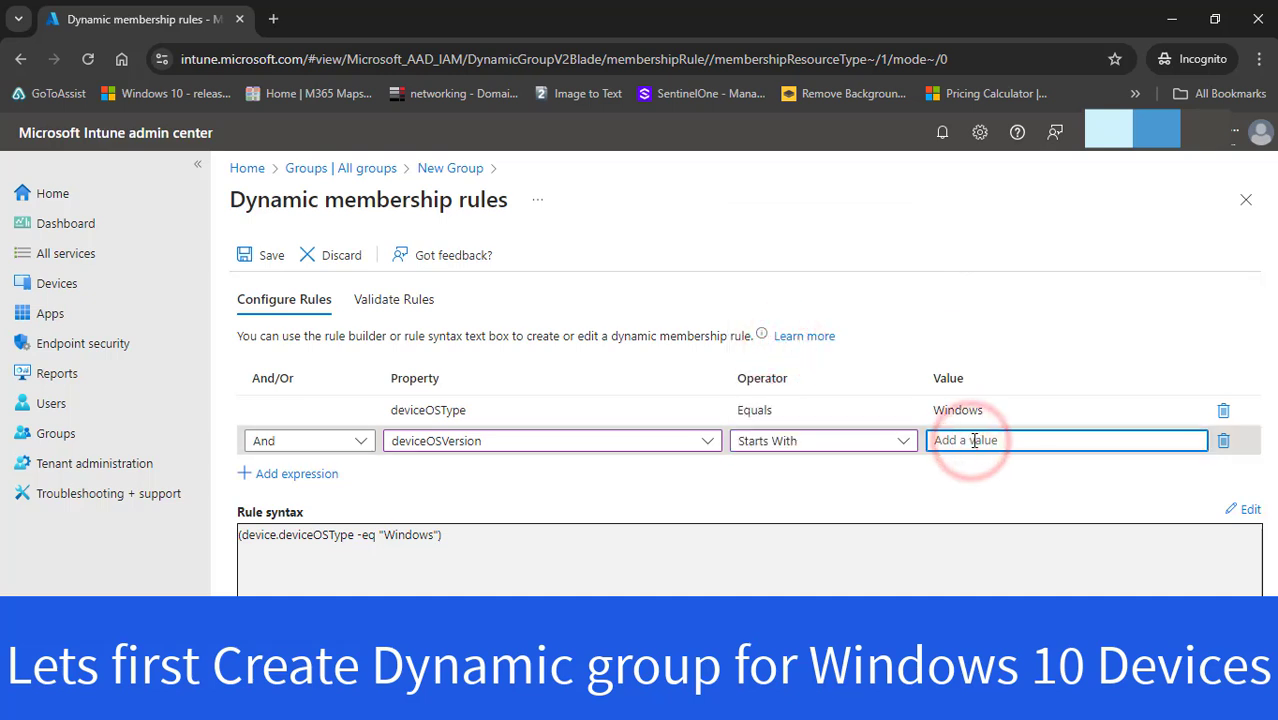
type("10.0.1")
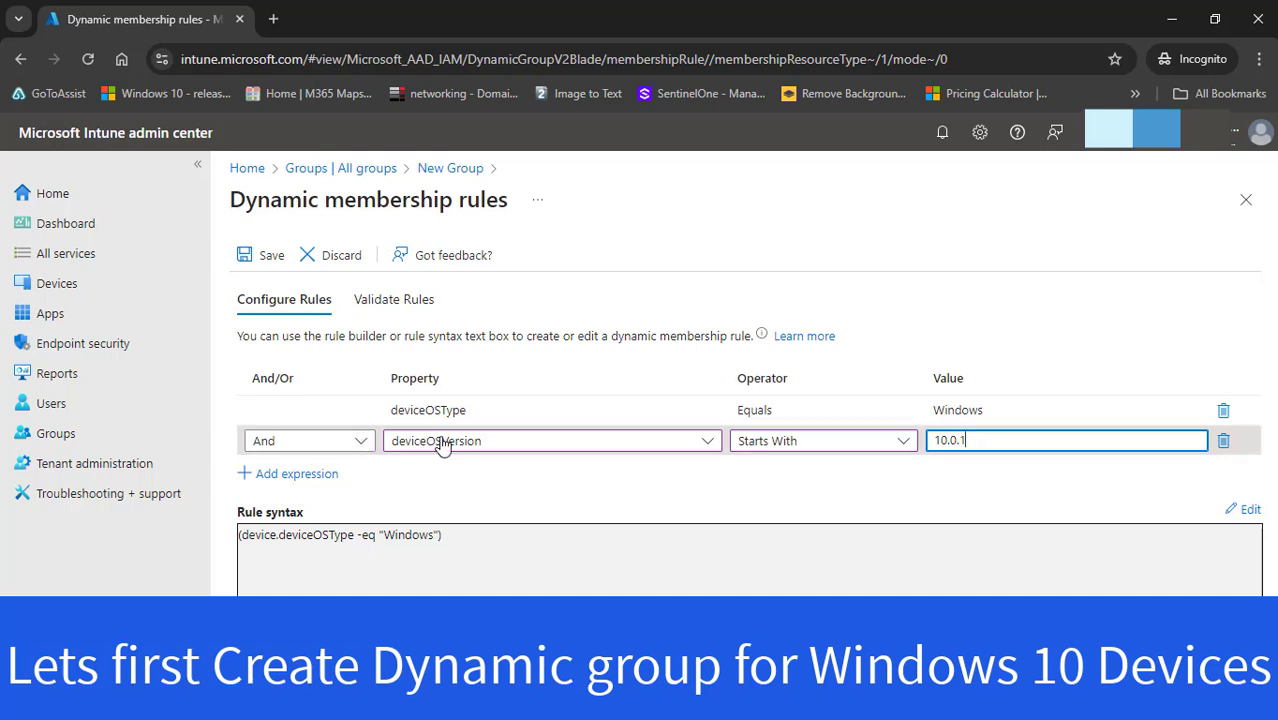
left_click(970, 441)
left_click(975, 494)
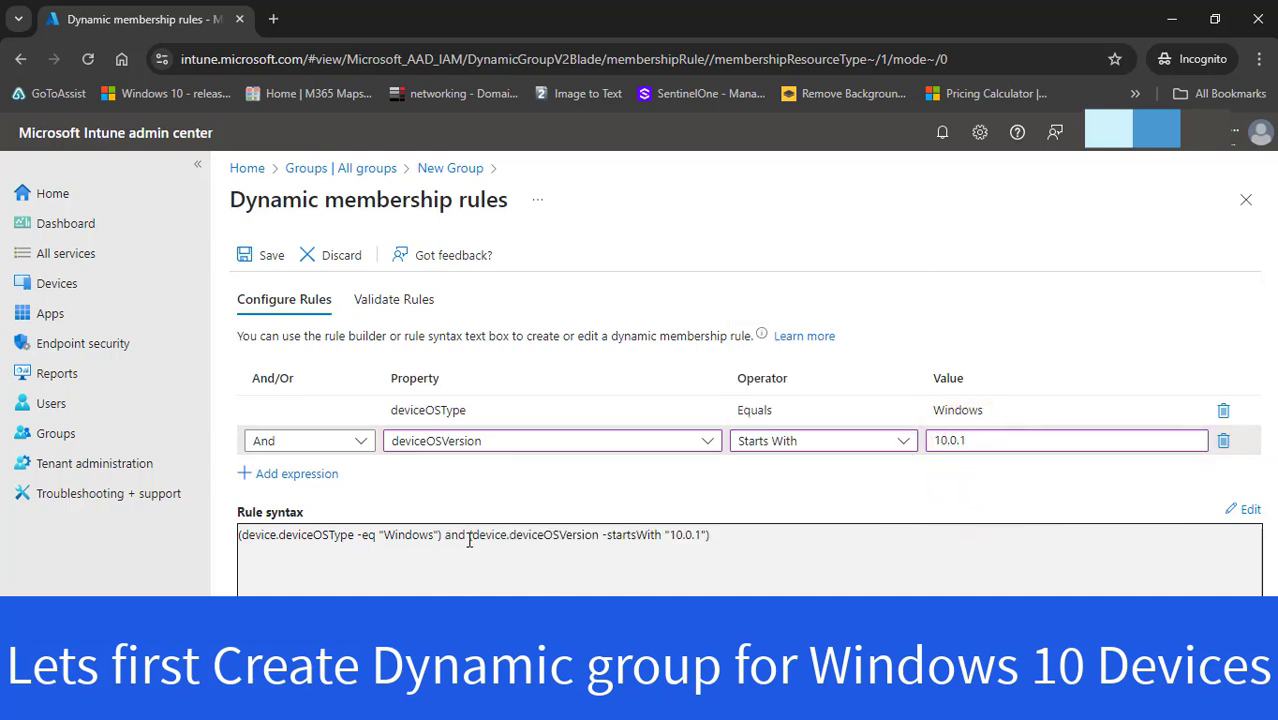
left_click_drag(466, 534, 712, 535)
left_click(715, 541)
double_click(981, 440)
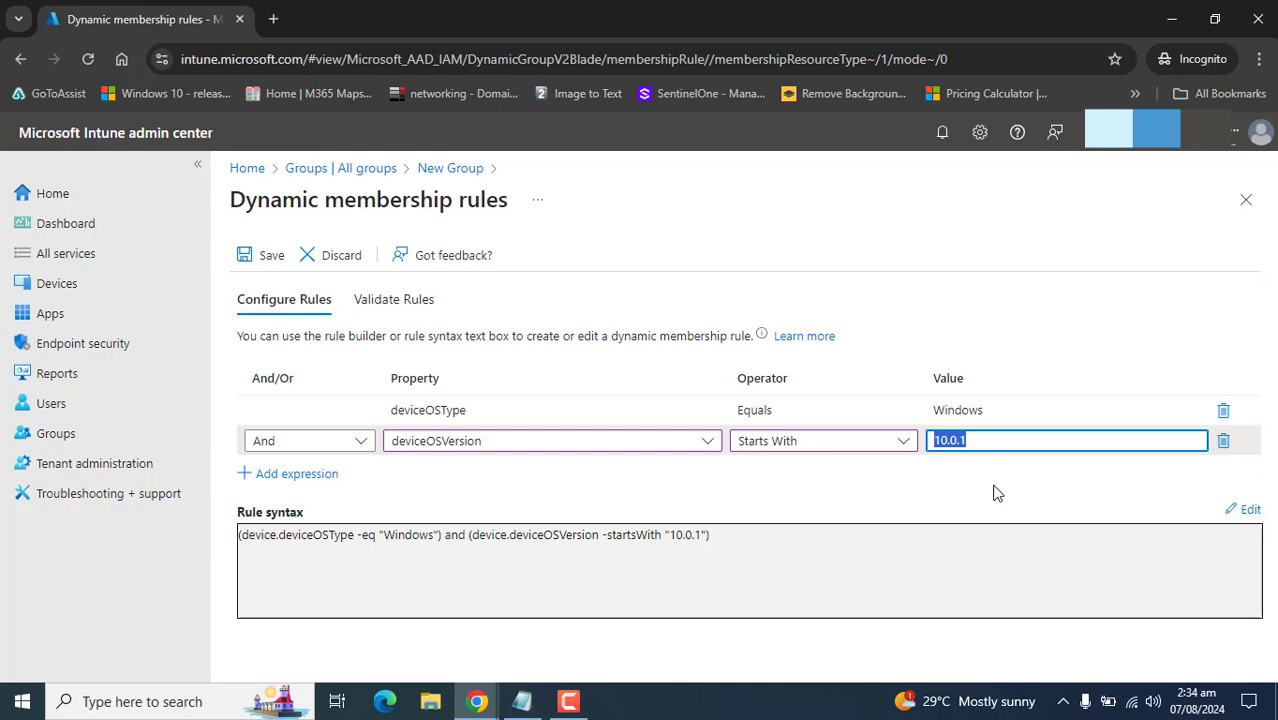
left_click(995, 491)
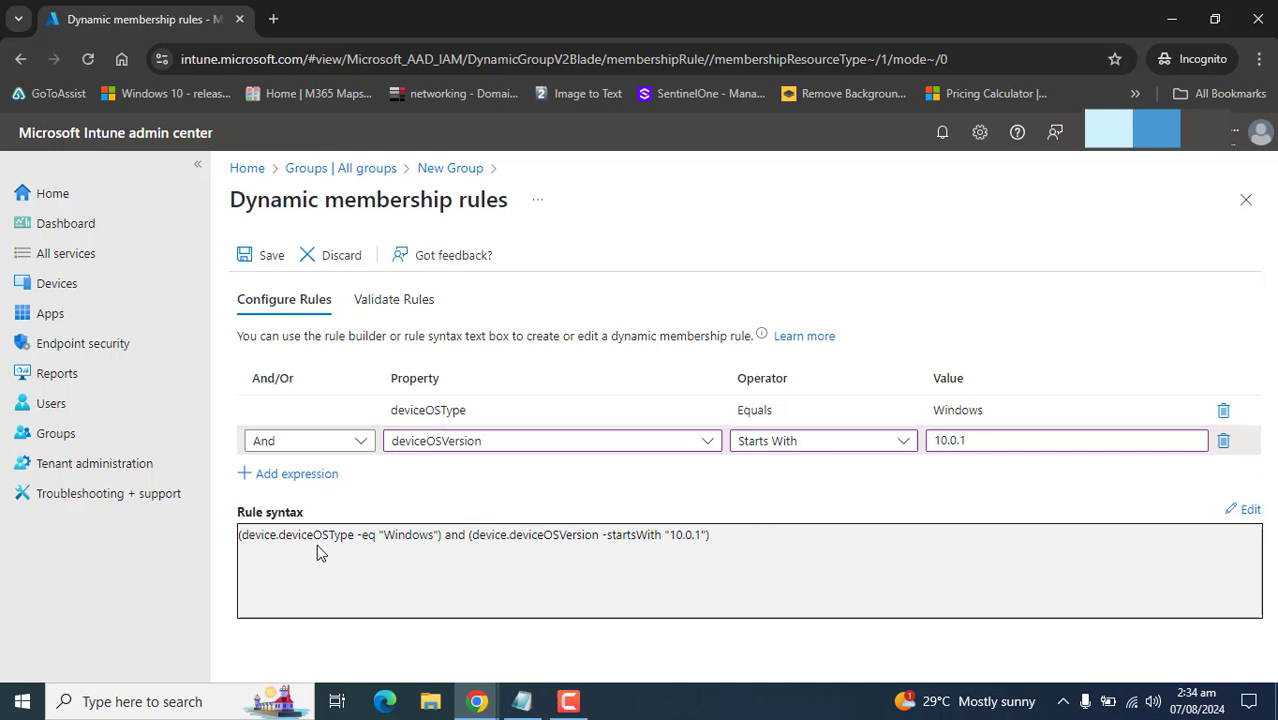
left_click_drag(240, 535, 440, 535)
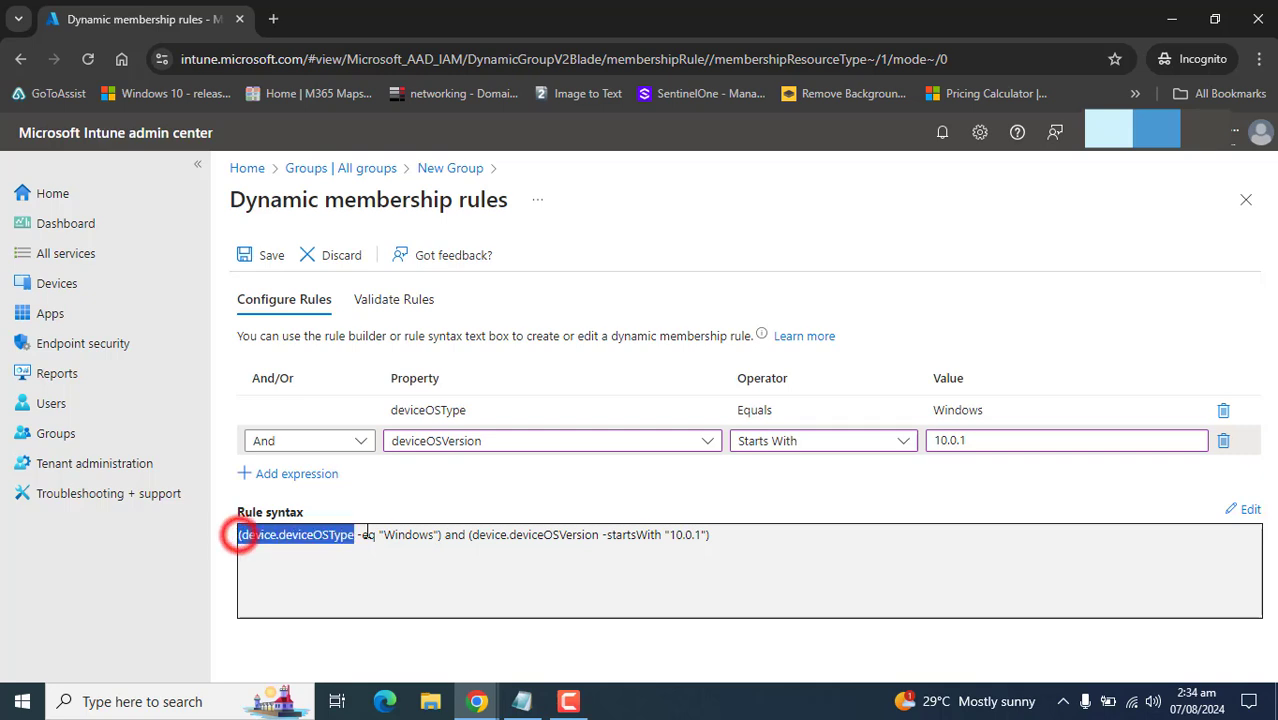
left_click(456, 535)
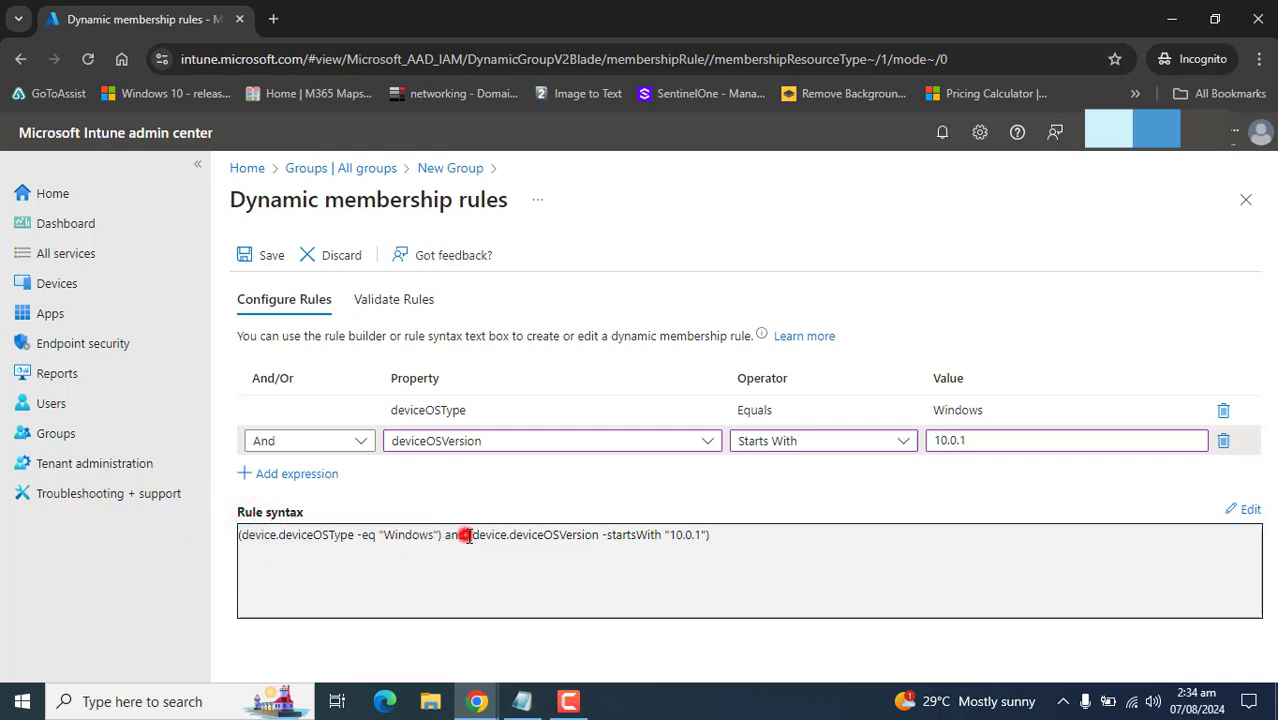
left_click_drag(465, 537, 728, 528)
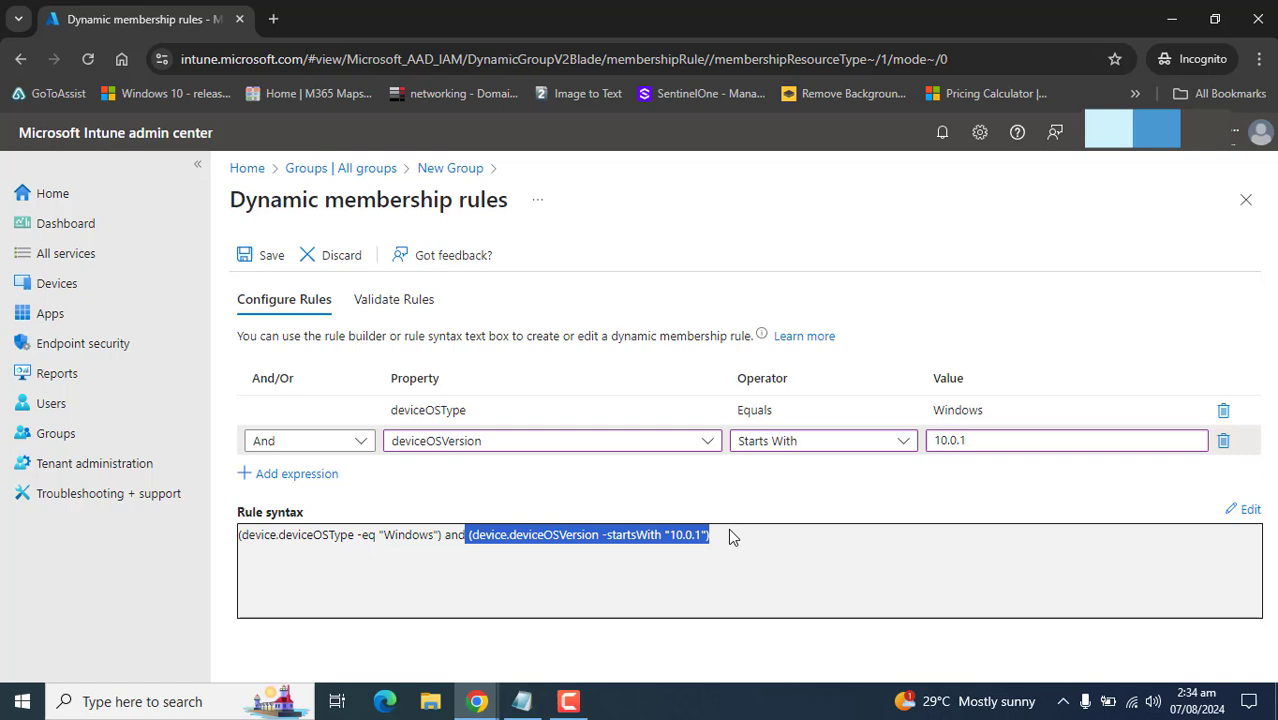
left_click(1024, 491)
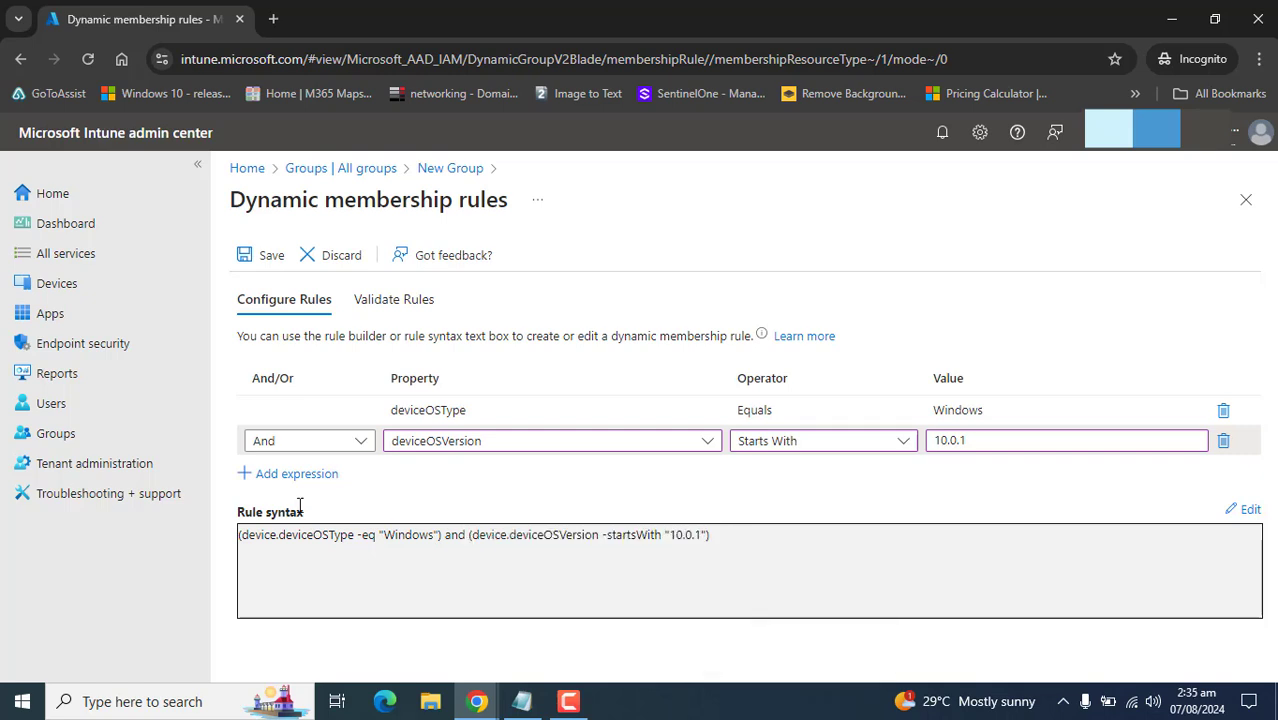
Add a third expression joined with And, based on managementType
left_click(297, 474)
left_click(360, 470)
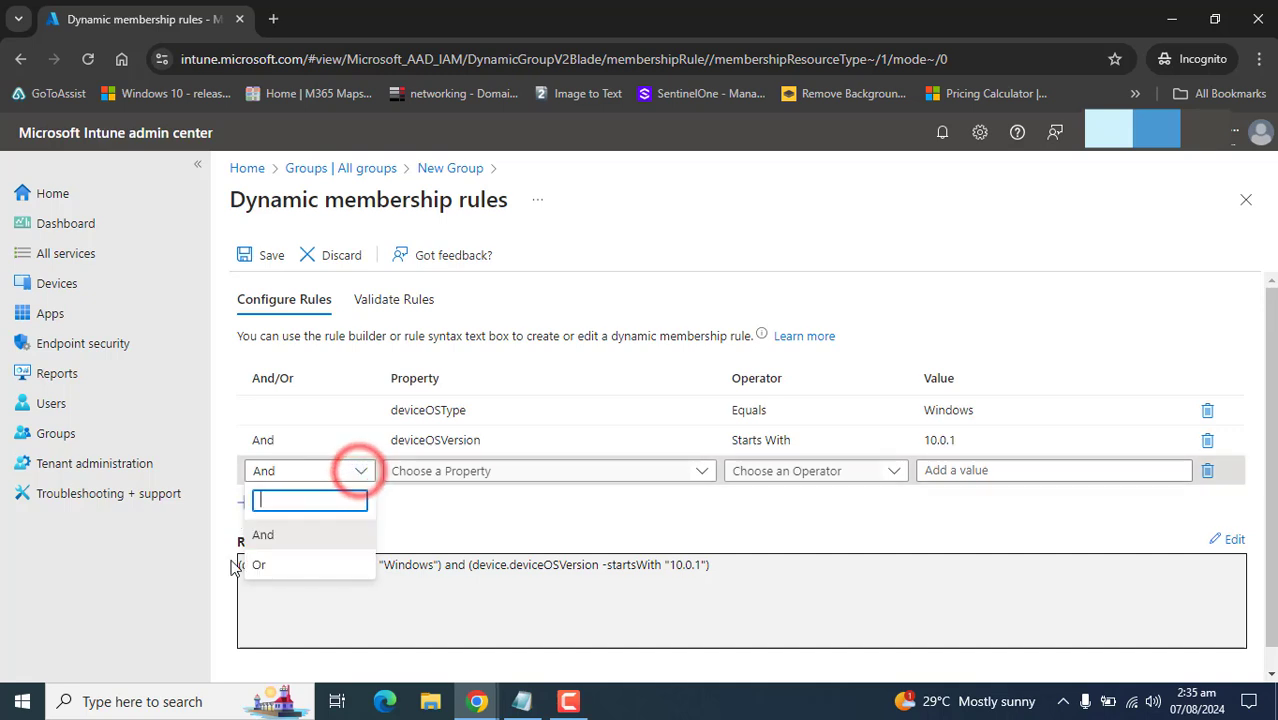
left_click(488, 514)
left_click(695, 471)
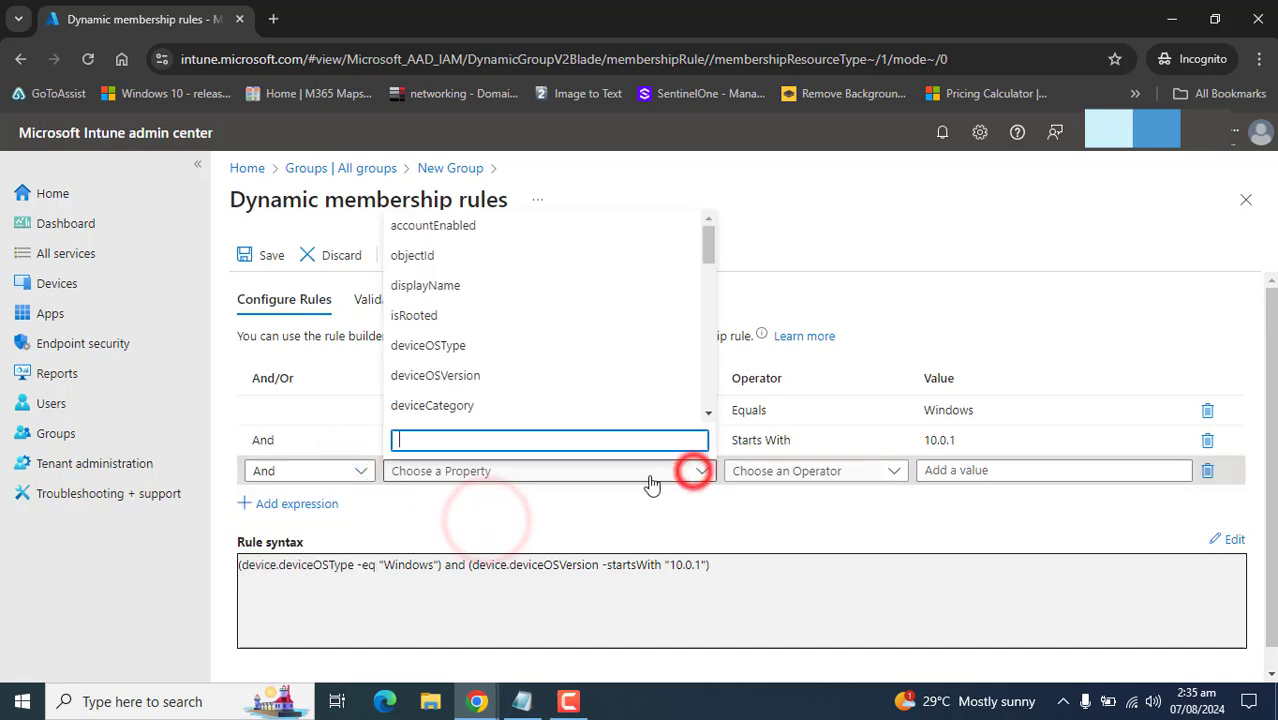
type("m")
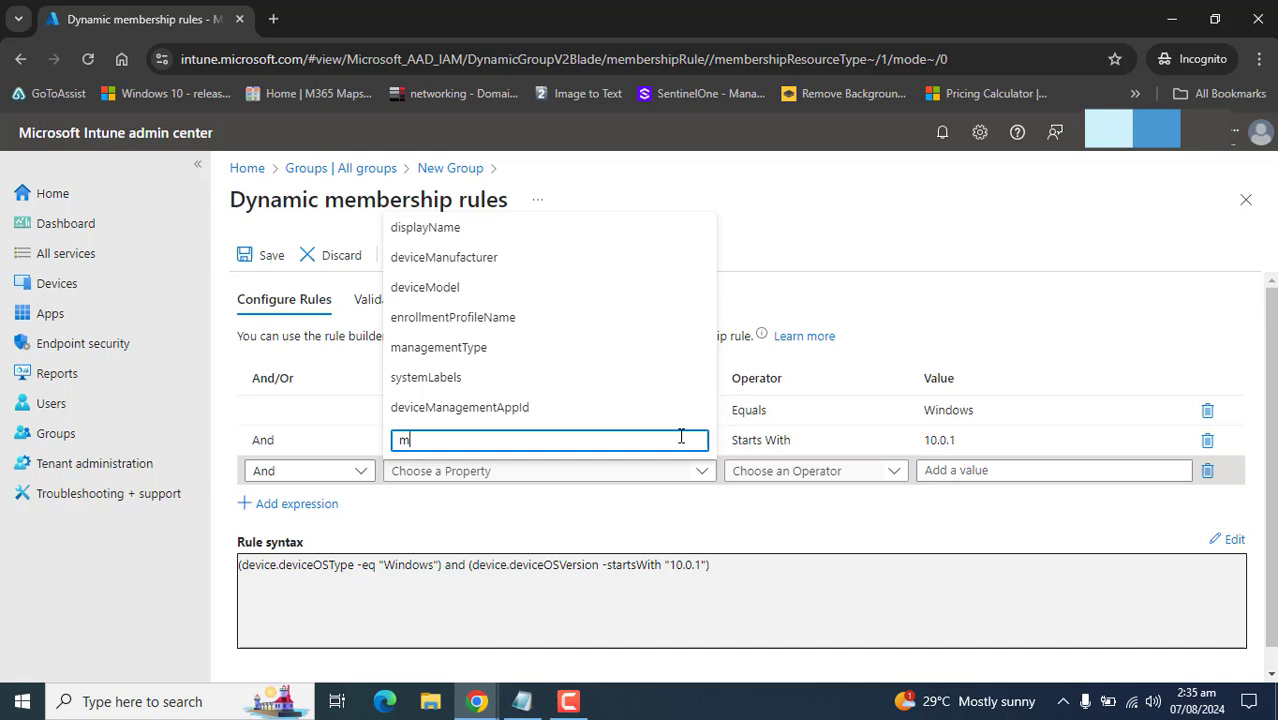
left_click(493, 350)
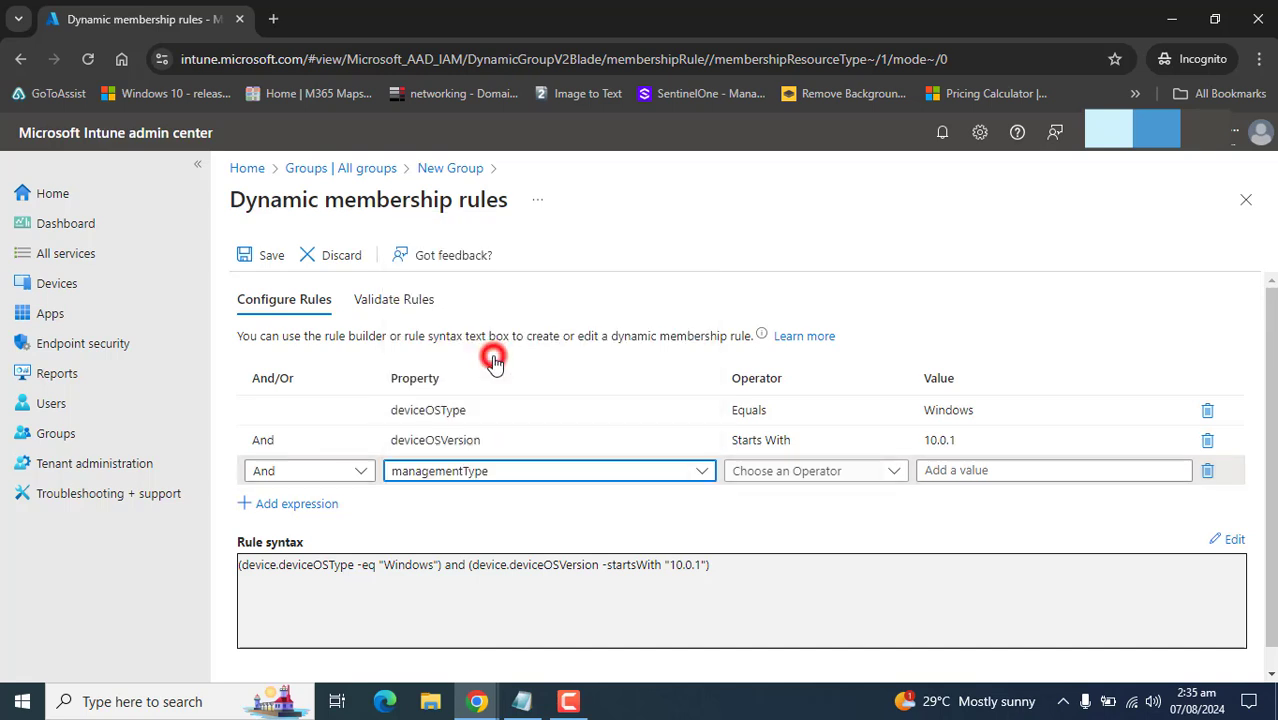
Set the managementType condition to Equals MDM and apply it
left_click(803, 473)
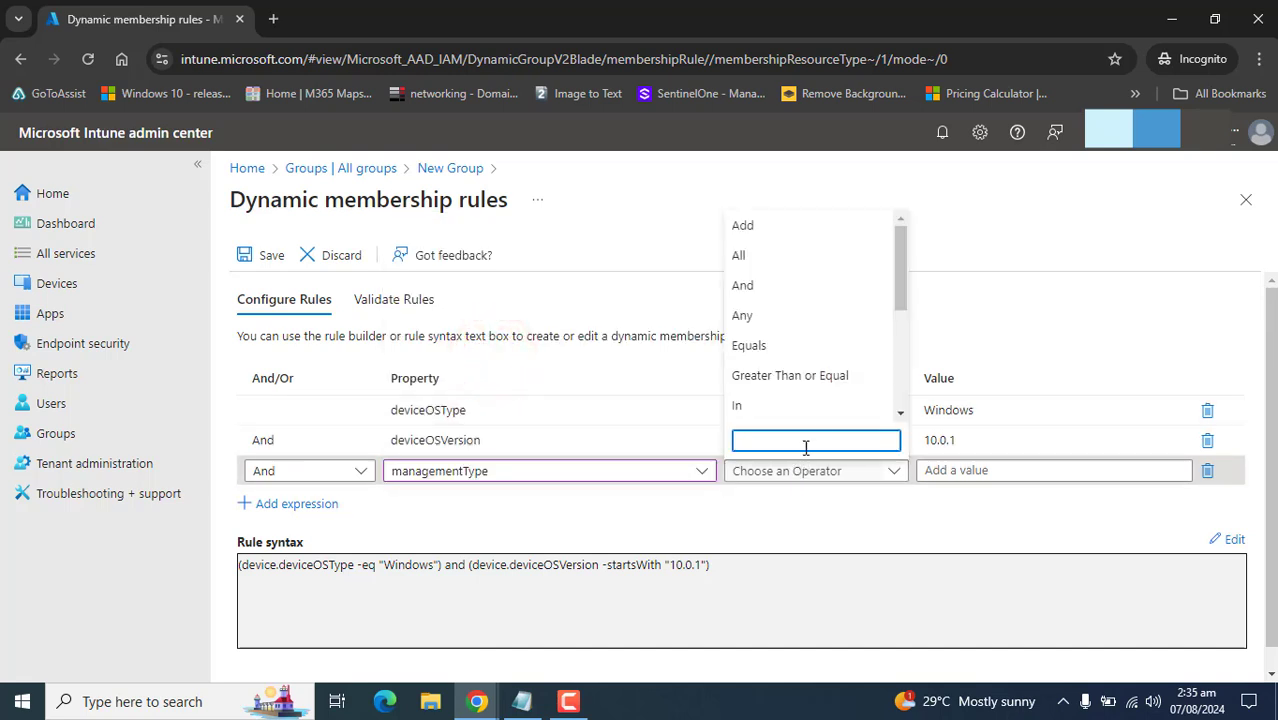
left_click(794, 350)
left_click(950, 472)
type("MDM")
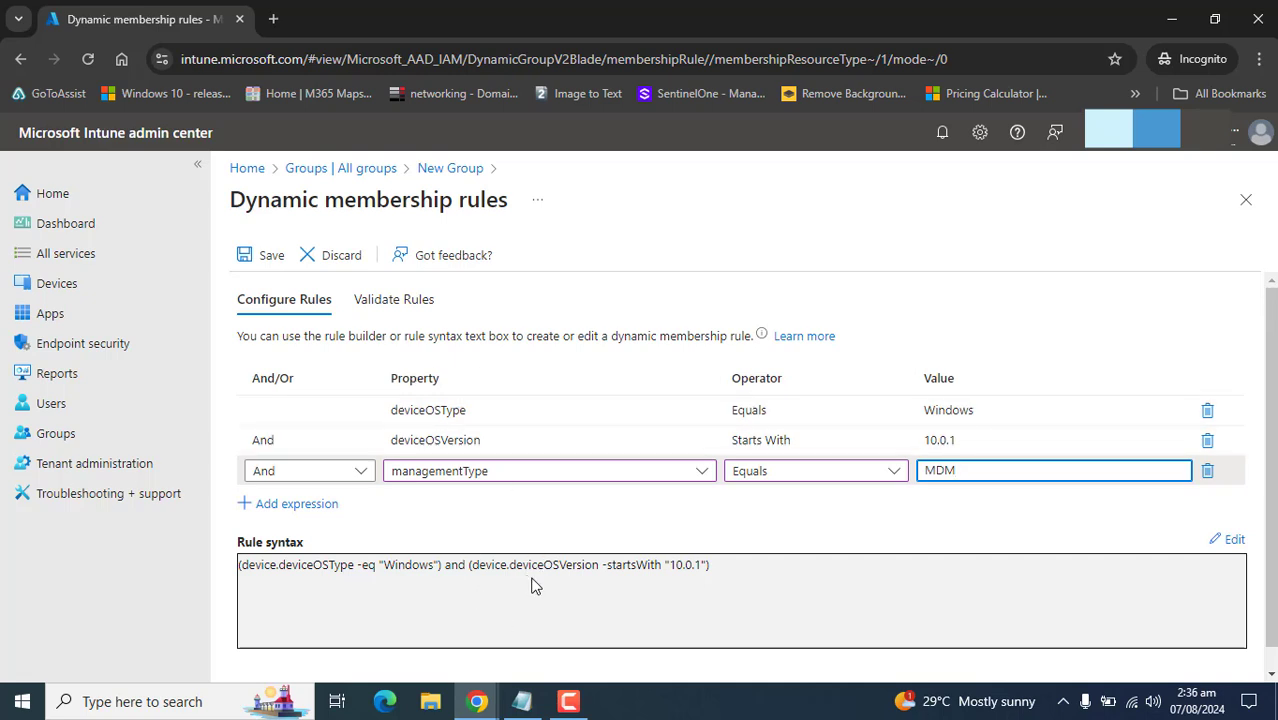
left_click(741, 566)
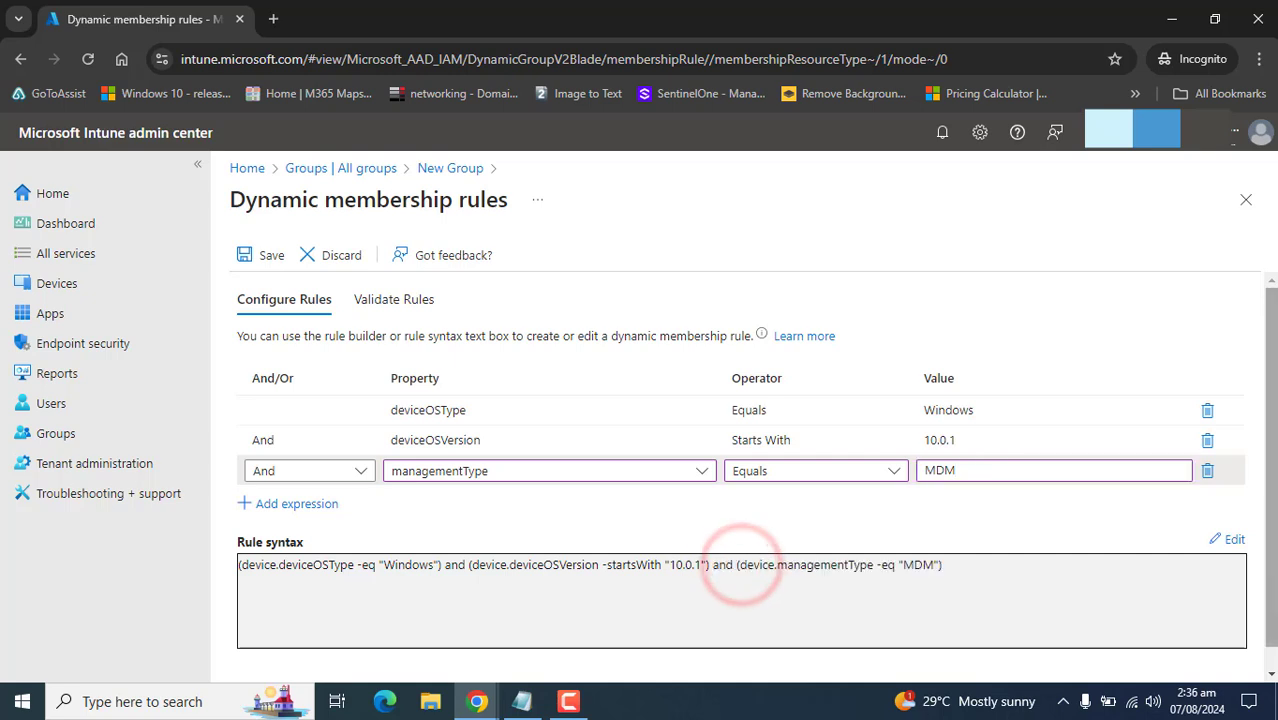
scroll(1270, 408, "down", 1)
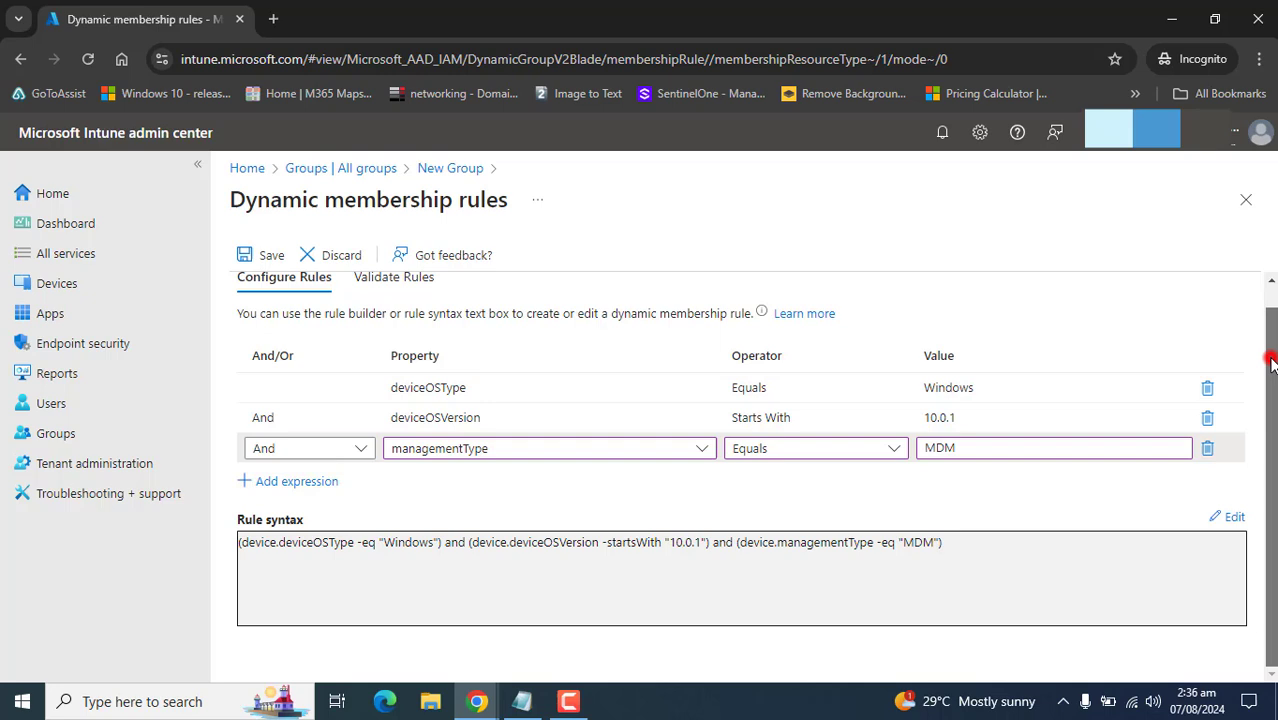
left_click_drag(1268, 355, 1272, 297)
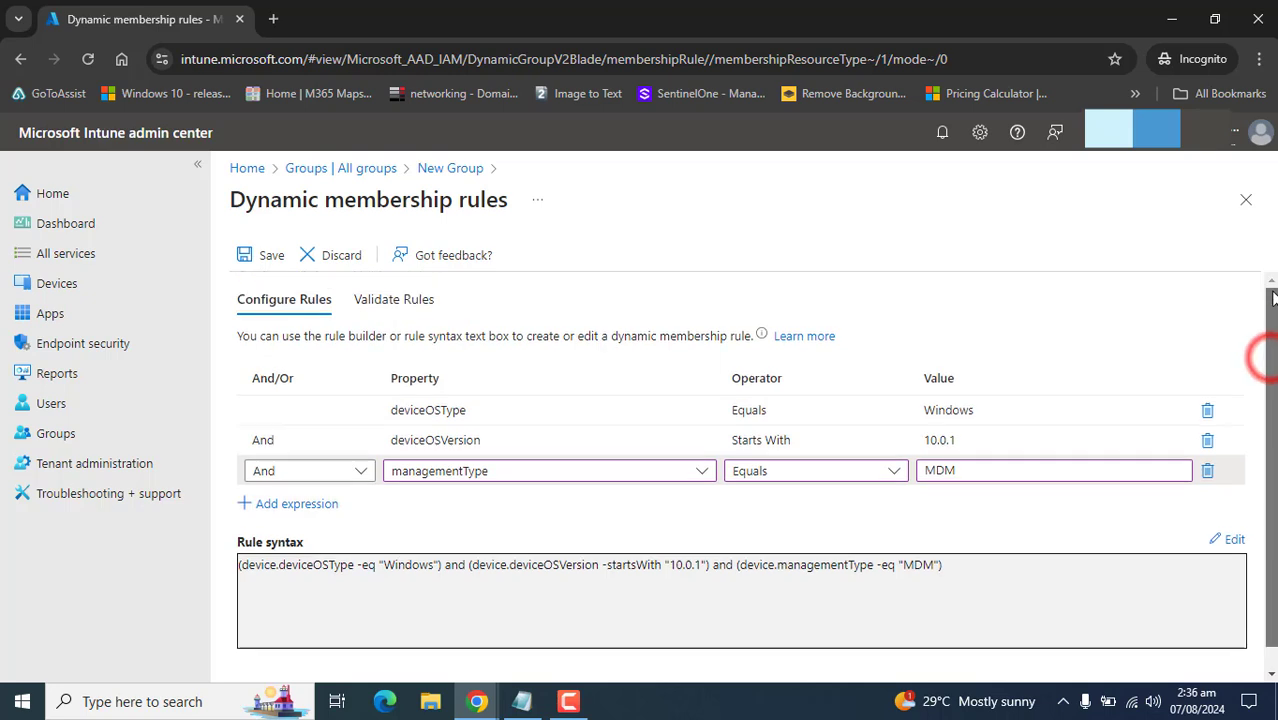
Save the dynamic membership rule and review the Windows 10 group form
left_click(246, 258)
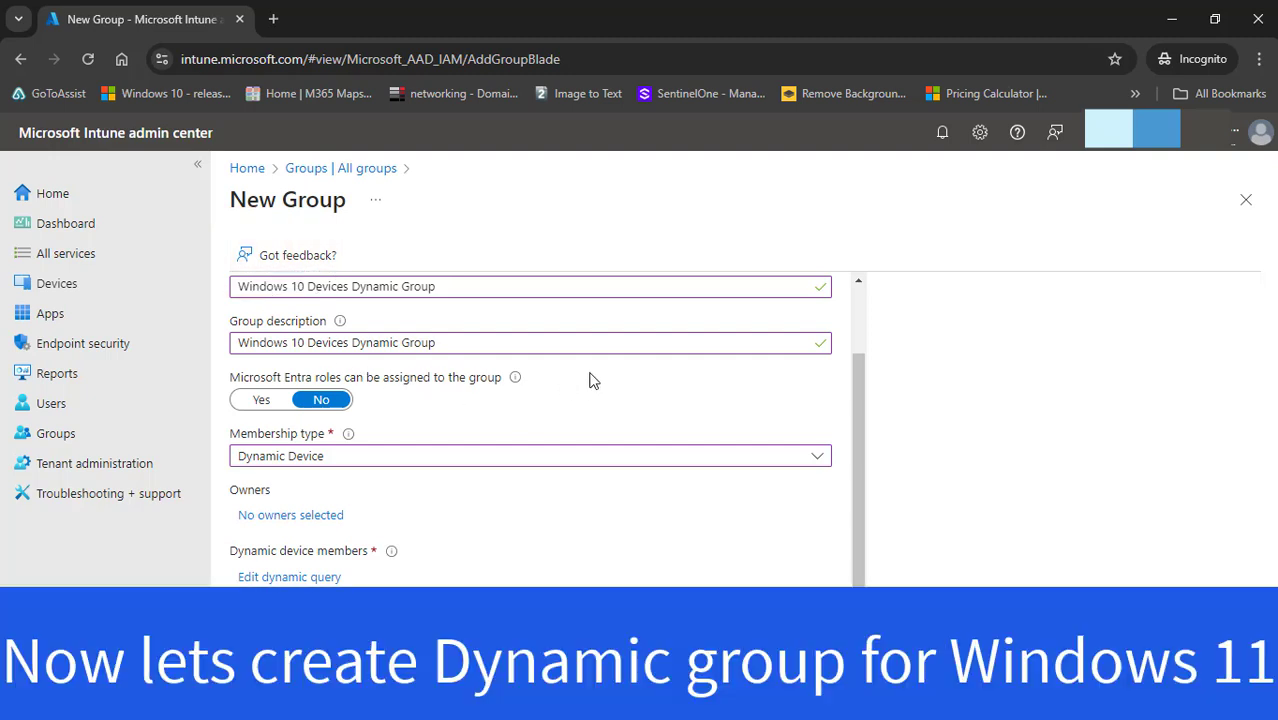
left_click(442, 348)
triple_click(440, 345)
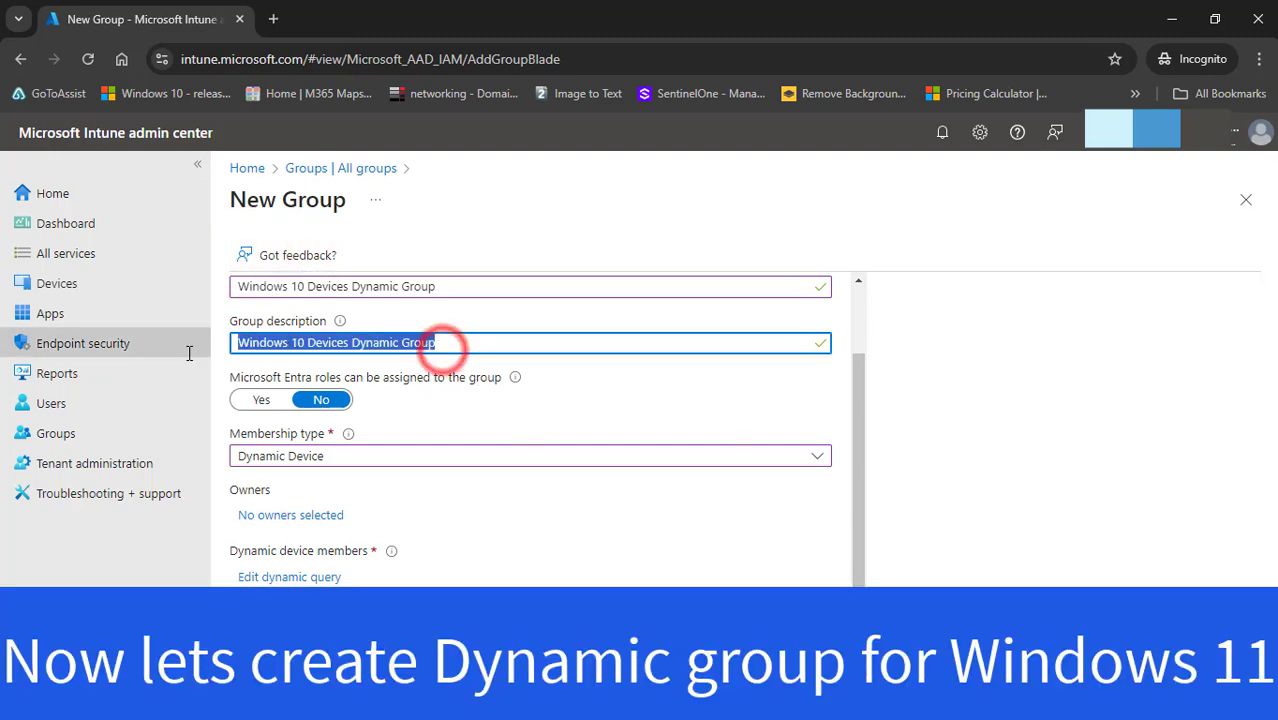
left_click(1038, 432)
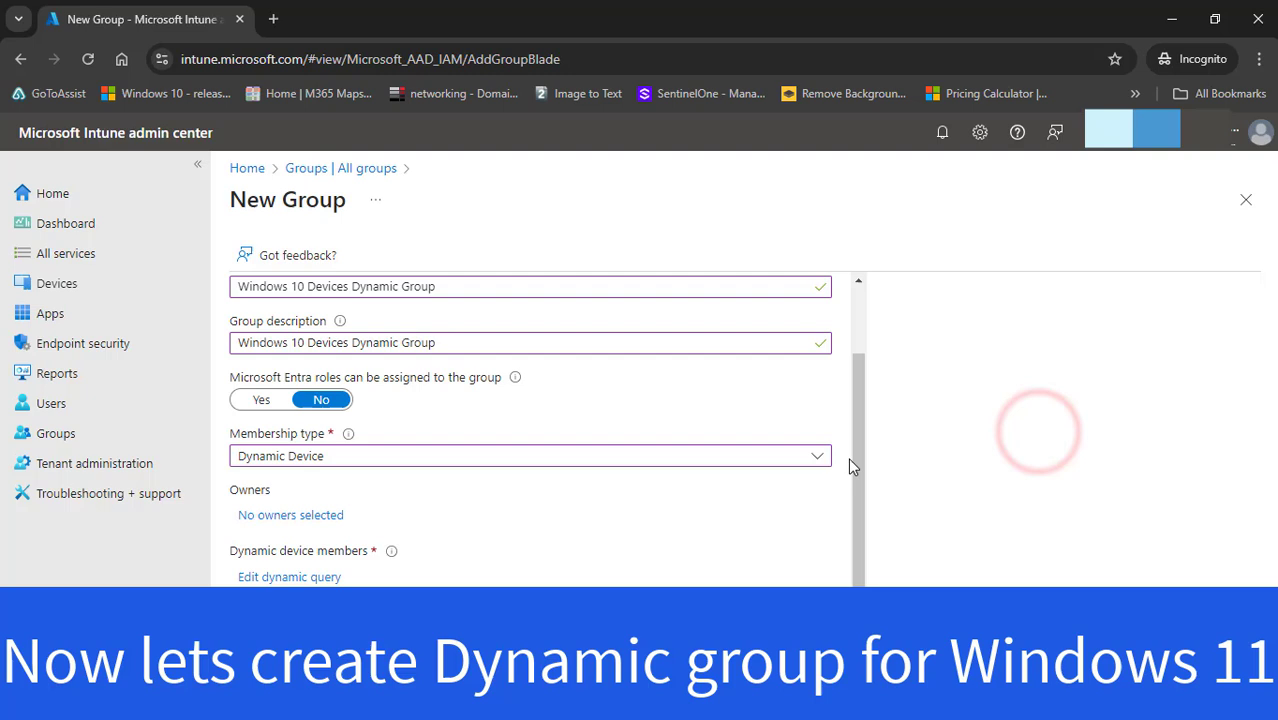
left_click_drag(851, 455, 858, 500)
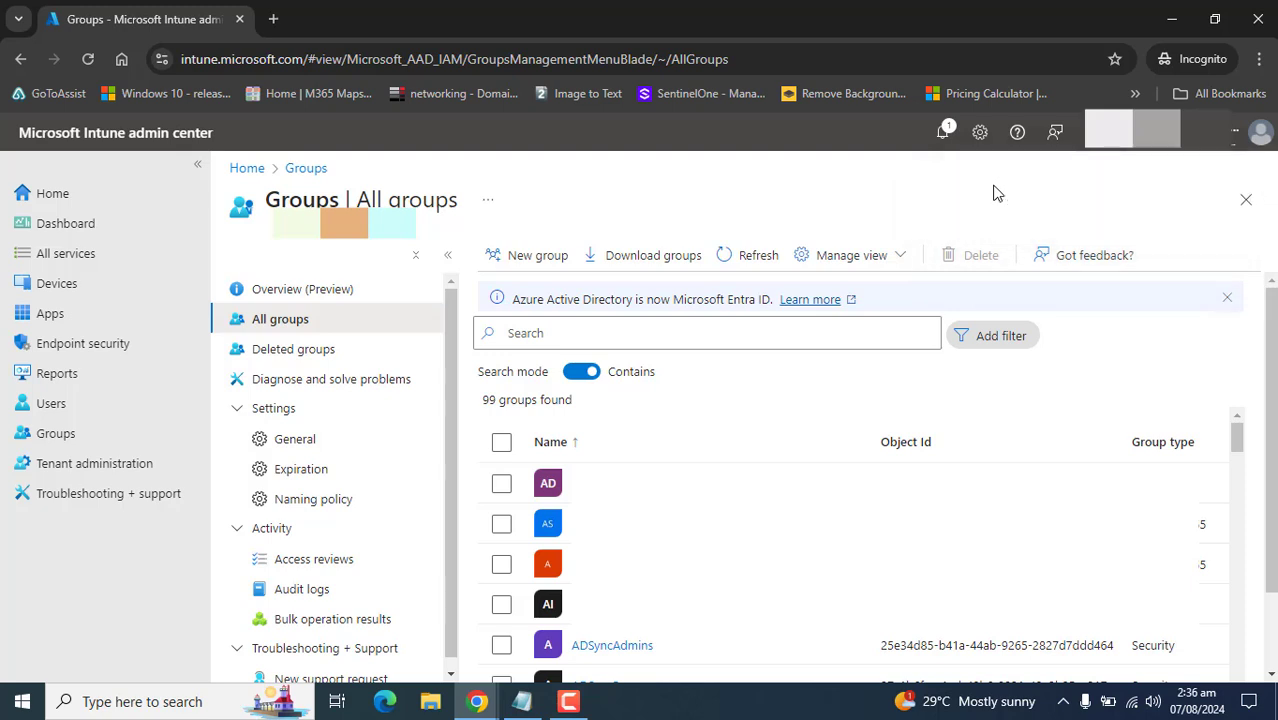
Start a new group named 'Windows 11 Devices Dynamic Group', using the name as description
left_click(545, 258)
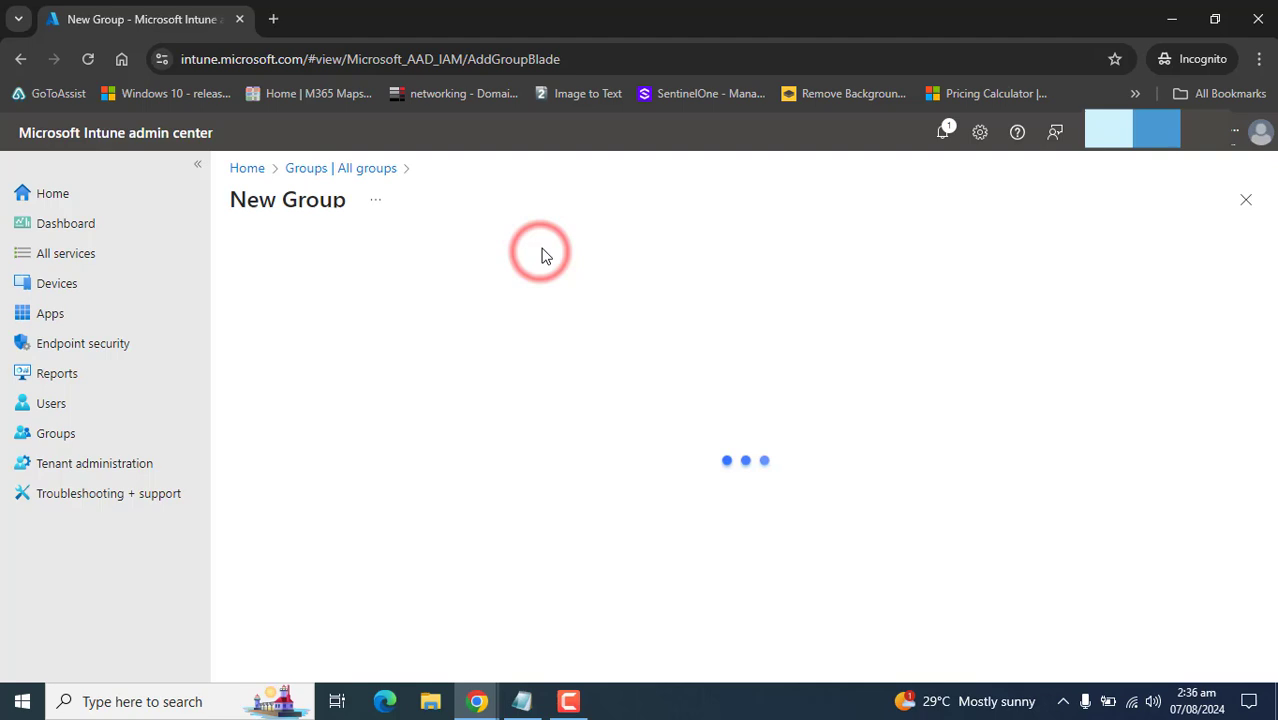
type("Windo")
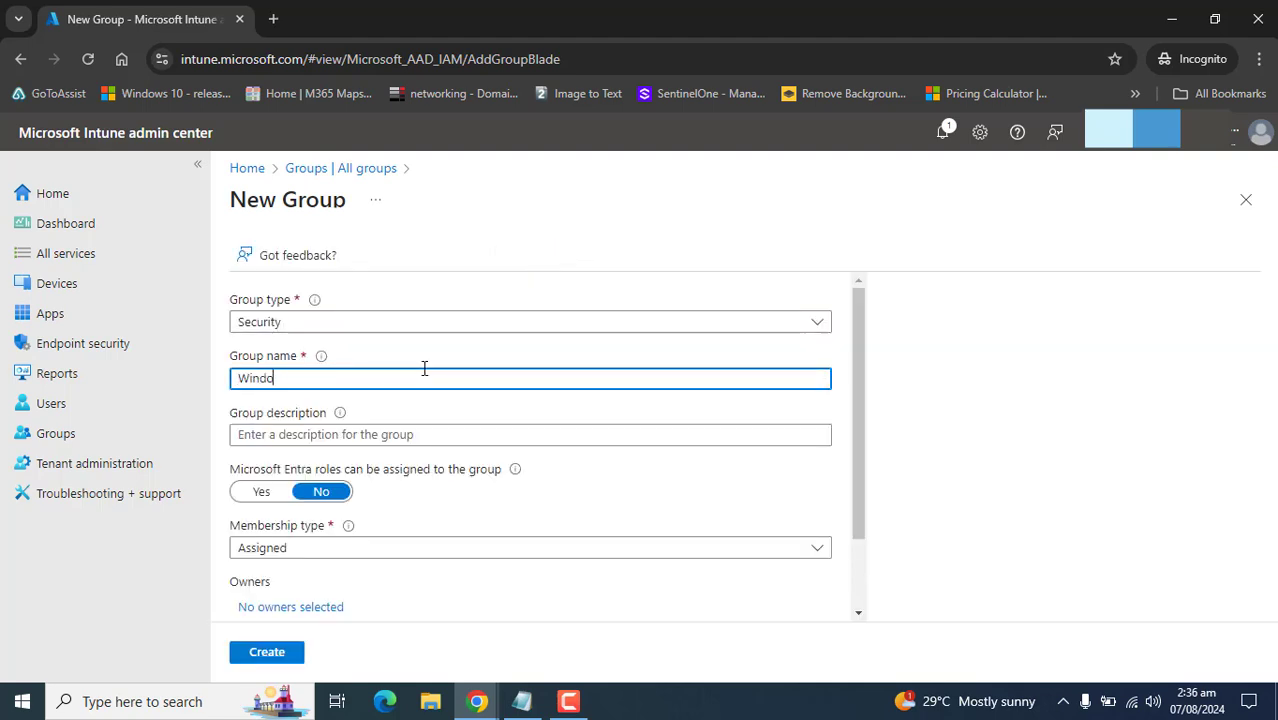
type("ws 11 Devices ")
type("Dynamic Grou")
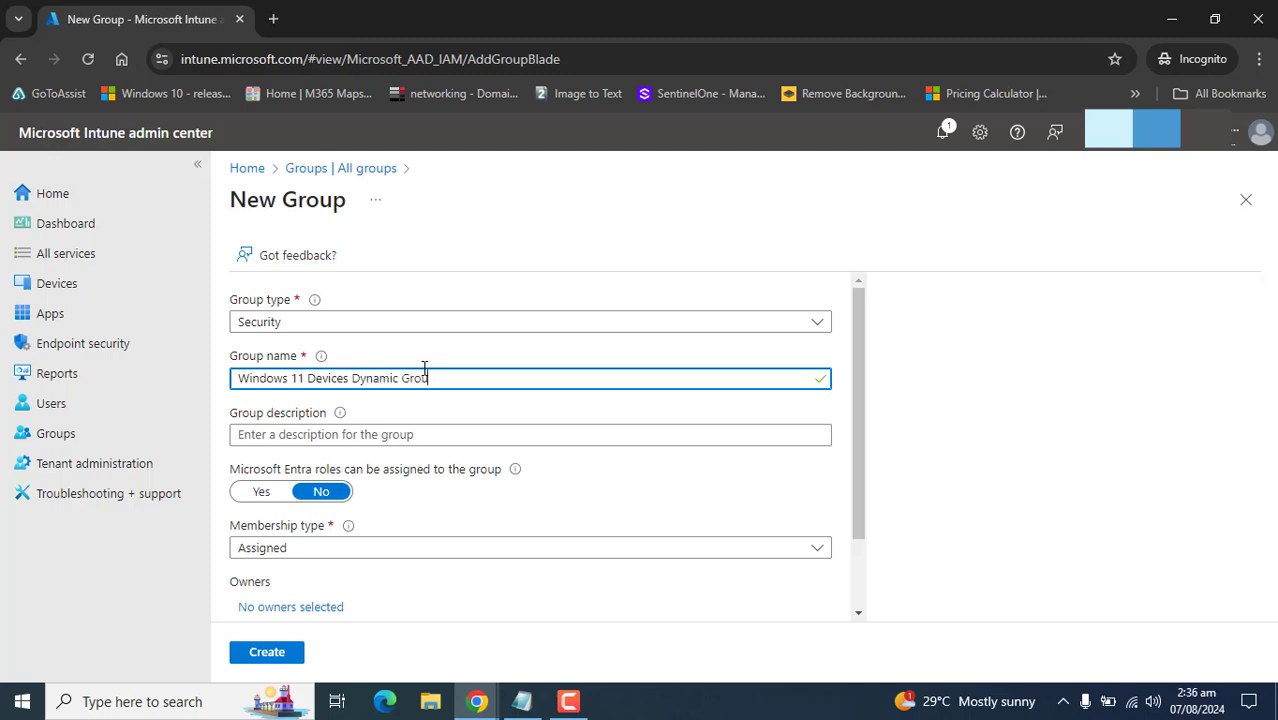
type("p")
key("ctrl+a")
key("ctrl+c")
left_click(438, 435)
key("ctrl+v")
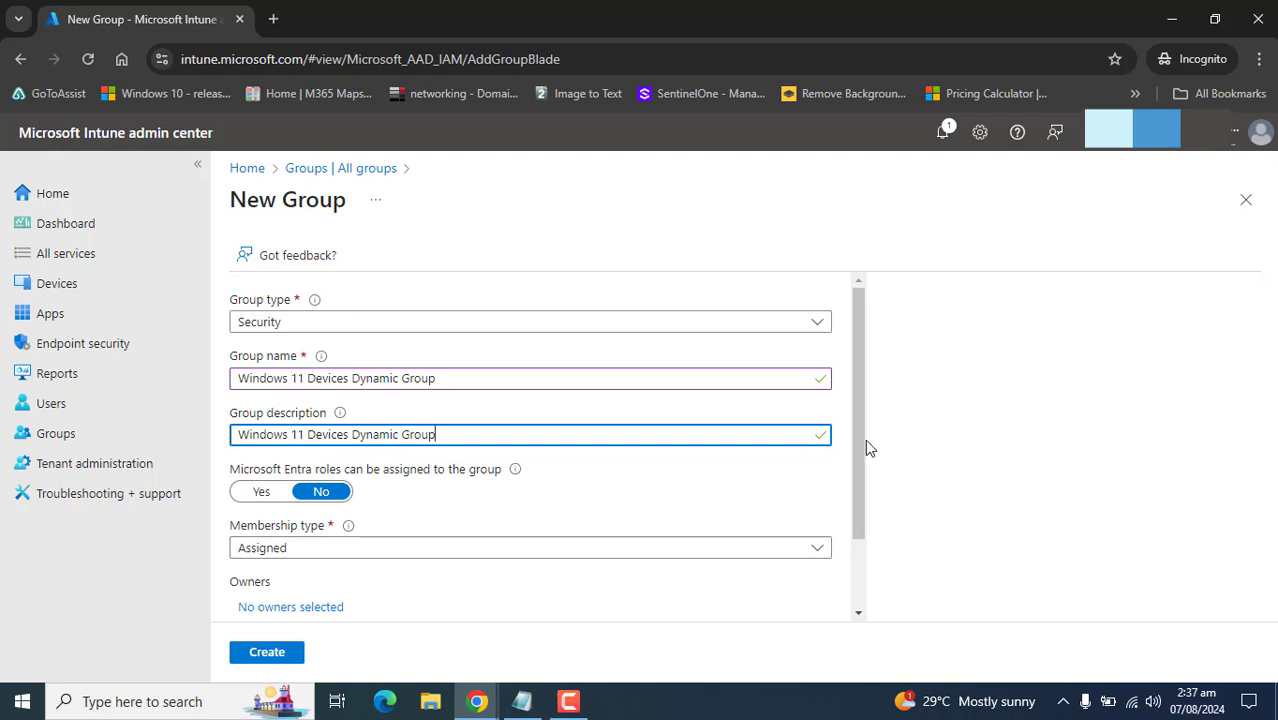
Set the group's membership type to Dynamic Device
left_click_drag(861, 444, 840, 568)
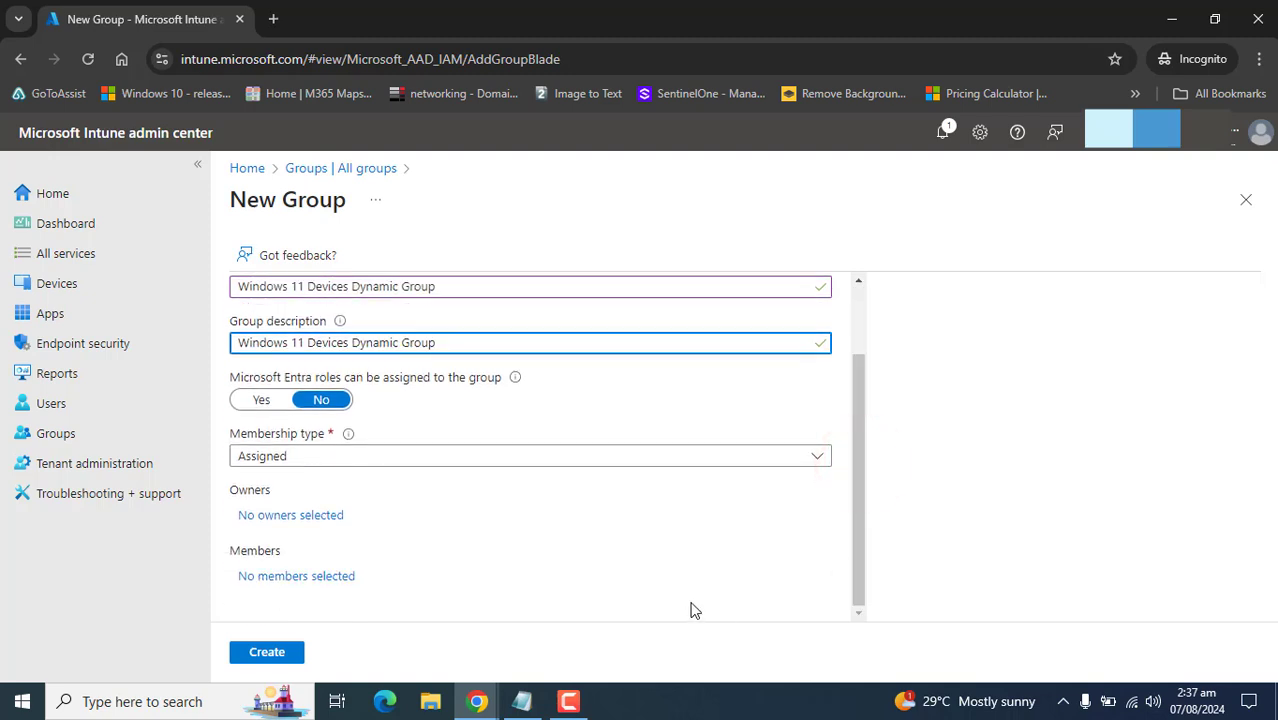
left_click(814, 458)
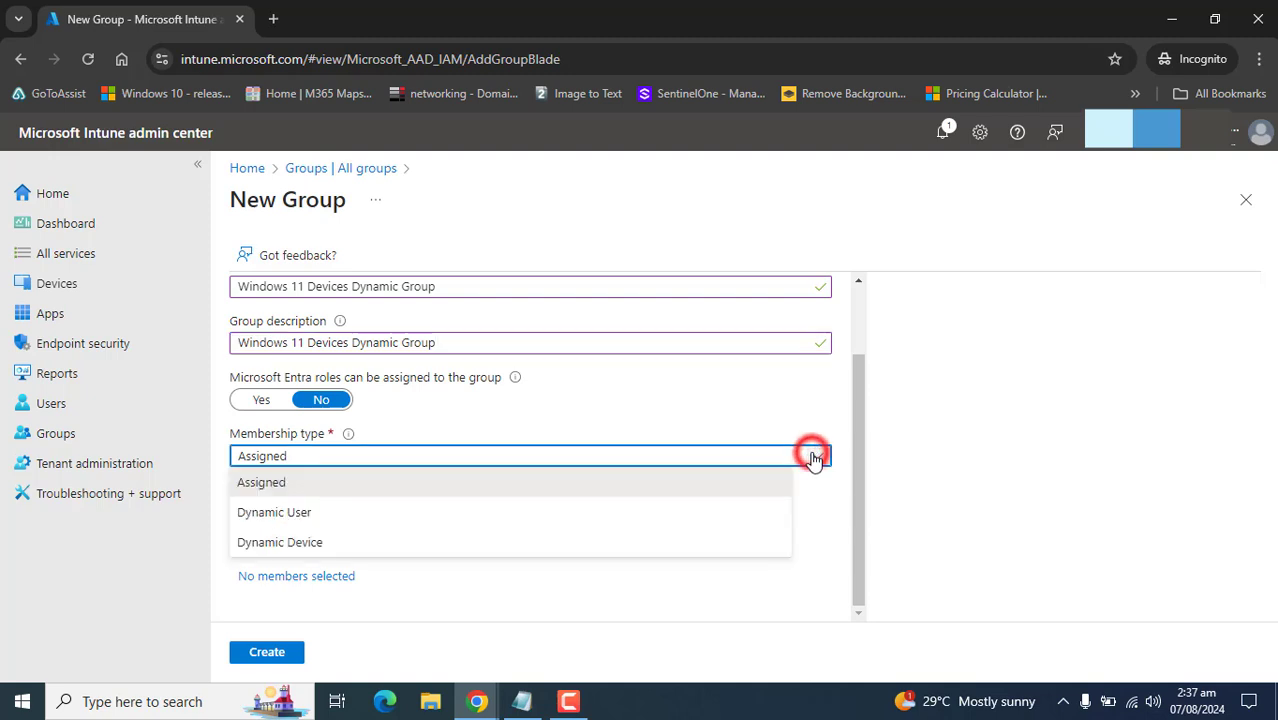
left_click(287, 540)
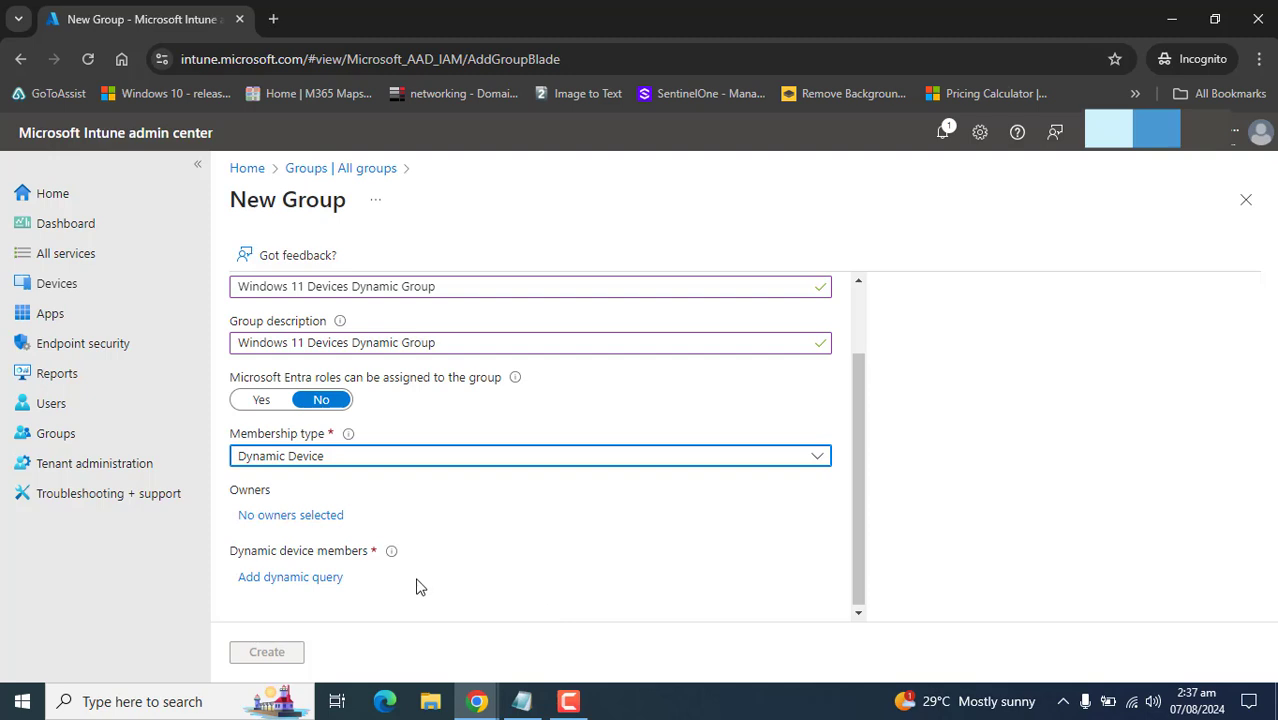
Add the first rule expression deviceOSType Equals Windows
left_click(310, 580)
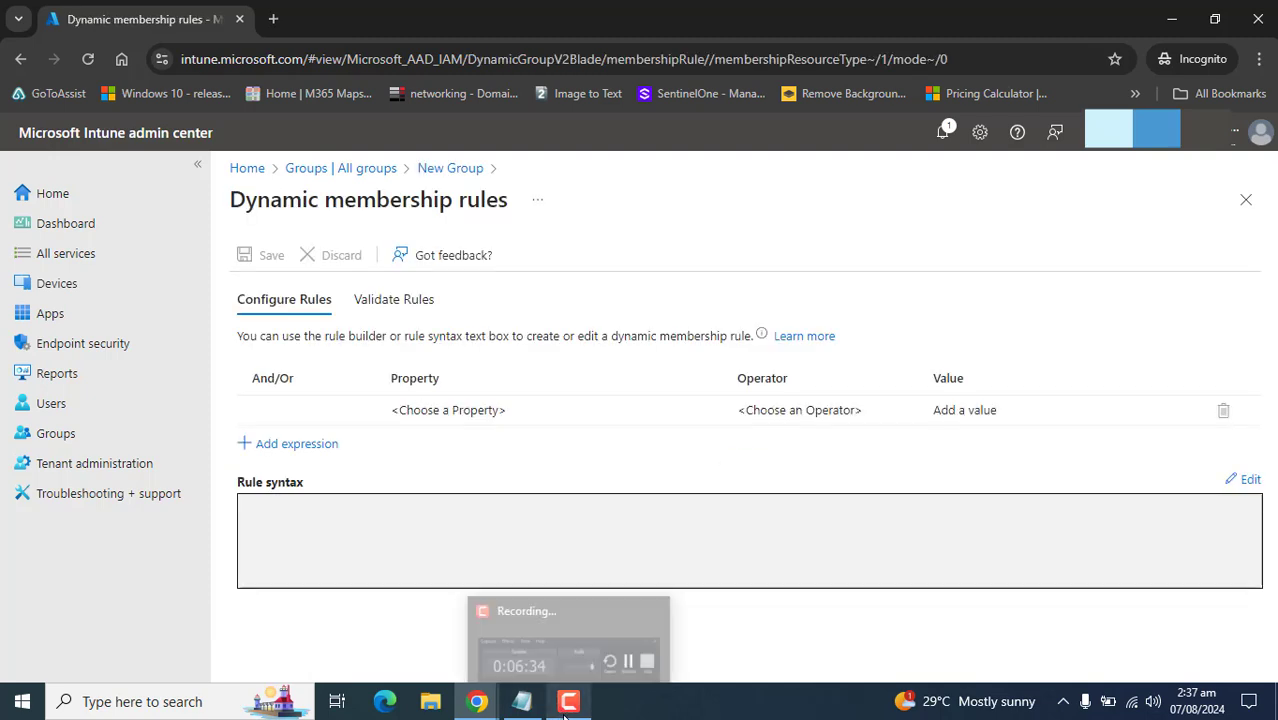
left_click(290, 443)
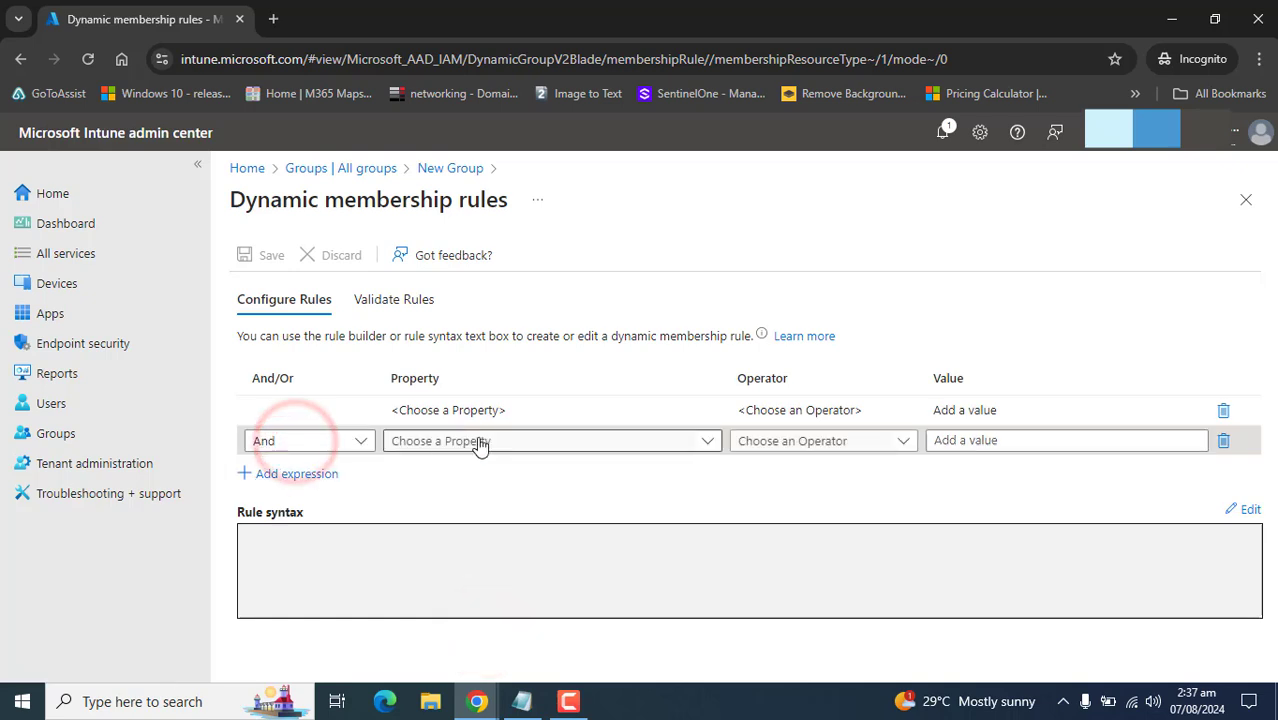
left_click(479, 442)
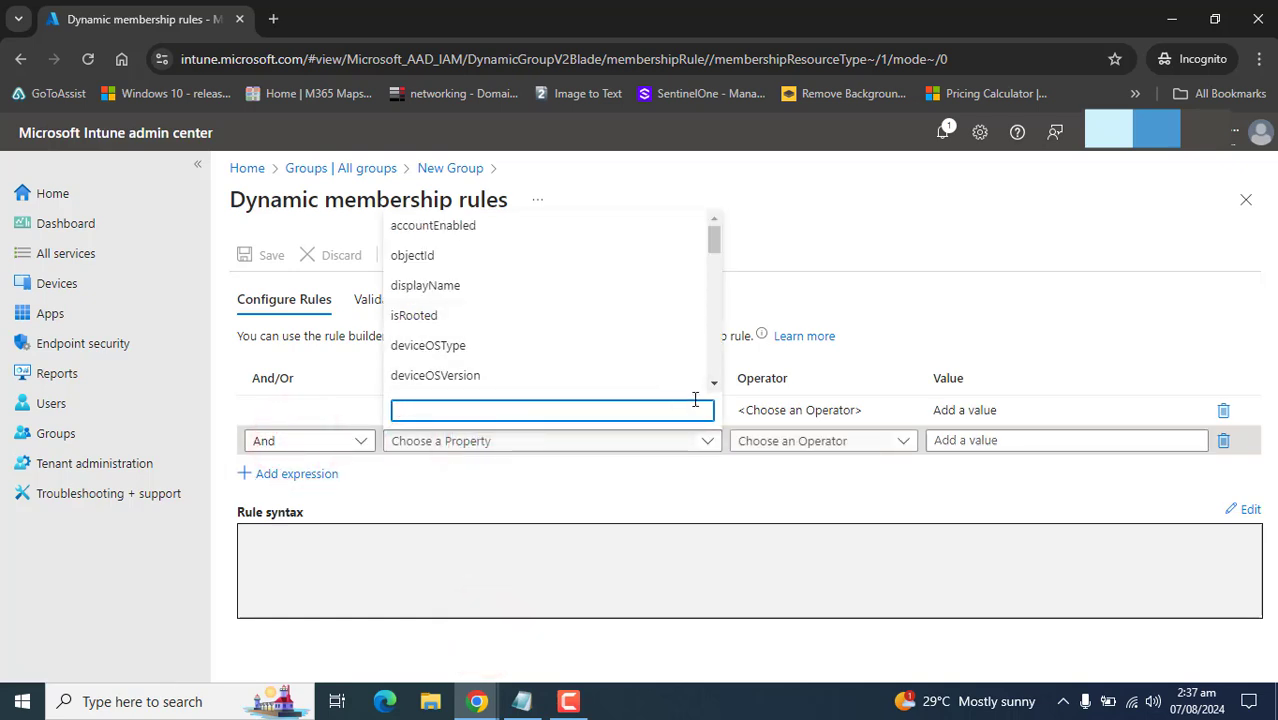
left_click(460, 345)
left_click(820, 443)
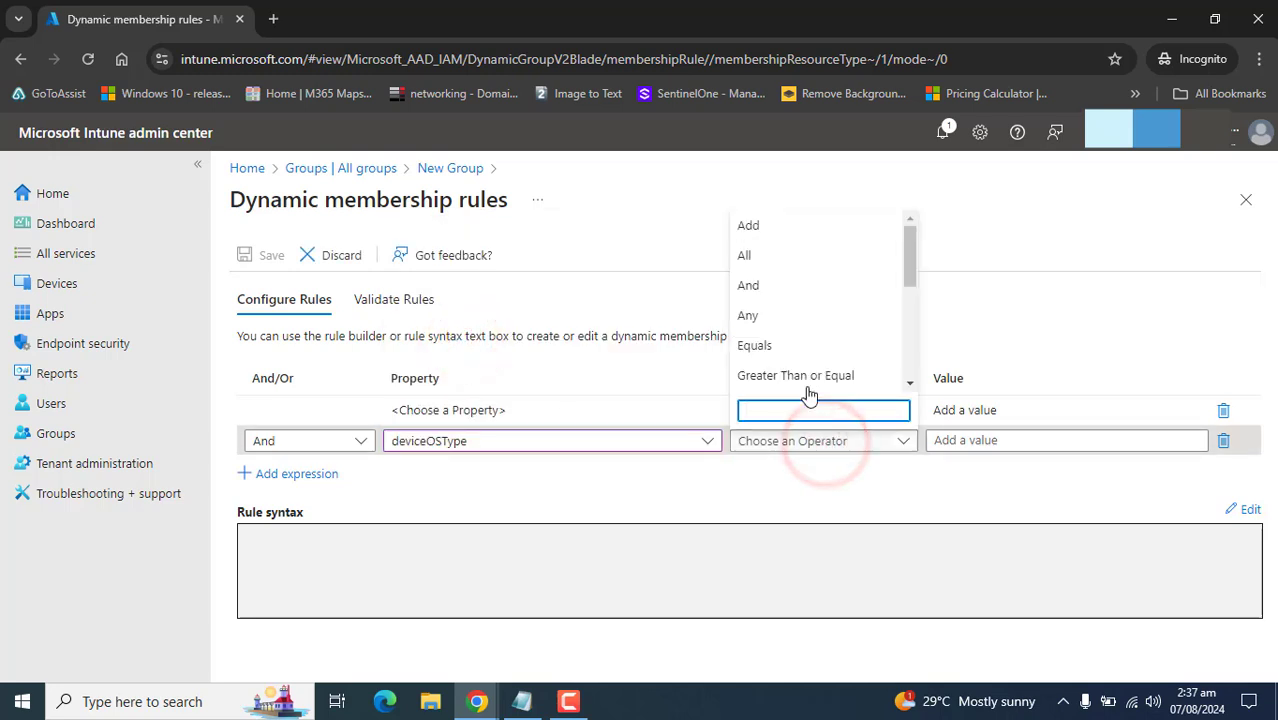
left_click(787, 347)
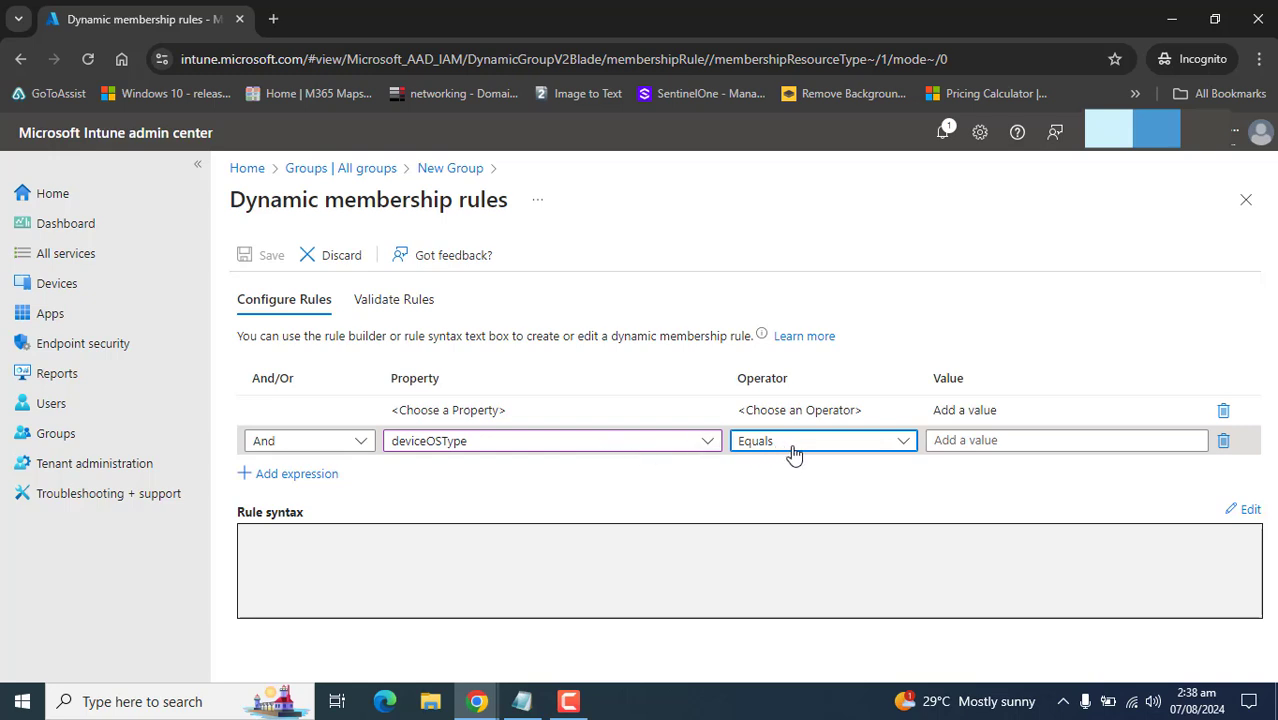
left_click(945, 448)
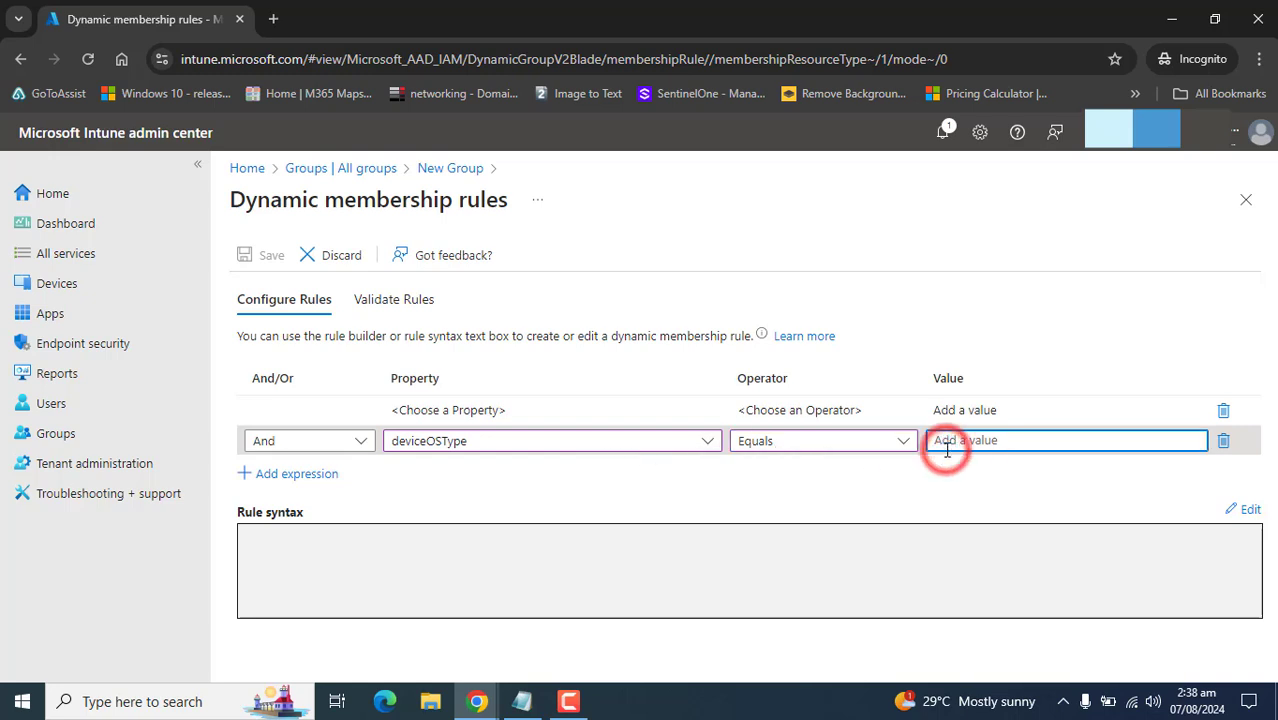
type("Windows")
Add a second expression on deviceOSVersion using the Starts With operator
left_click(278, 475)
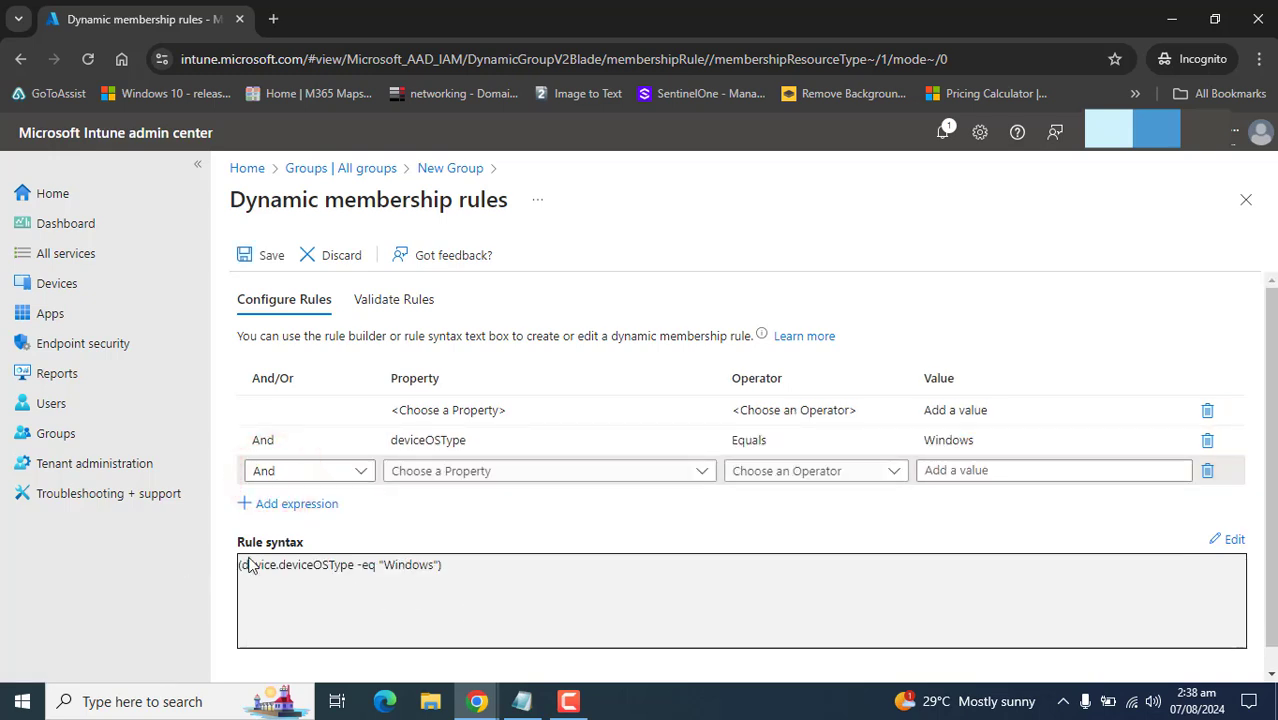
left_click(474, 472)
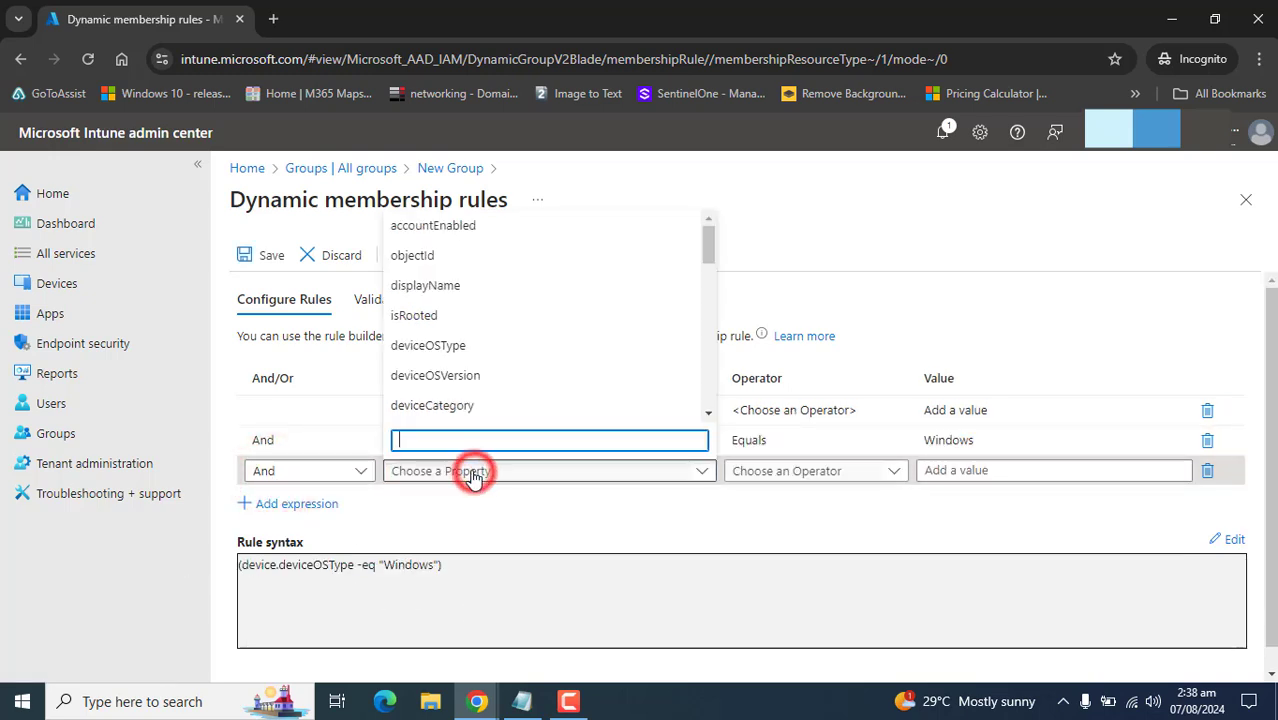
left_click(473, 377)
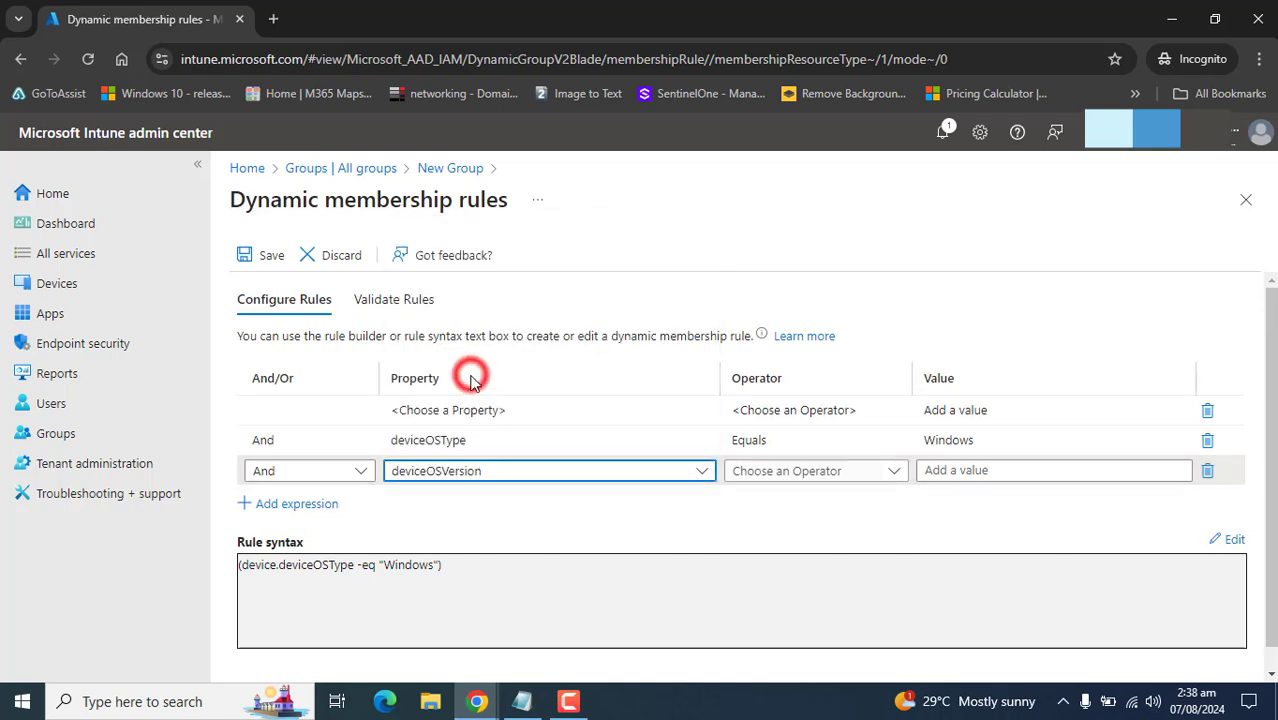
left_click(862, 472)
left_click(858, 472)
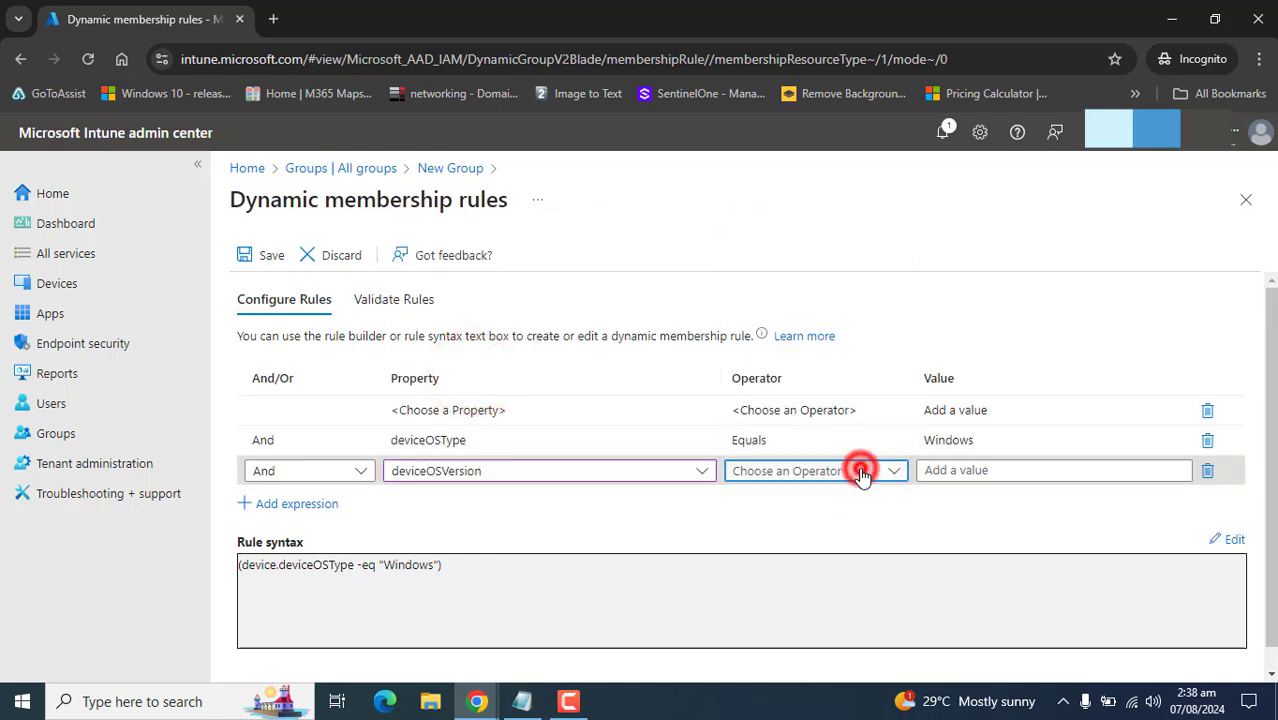
left_click(903, 392)
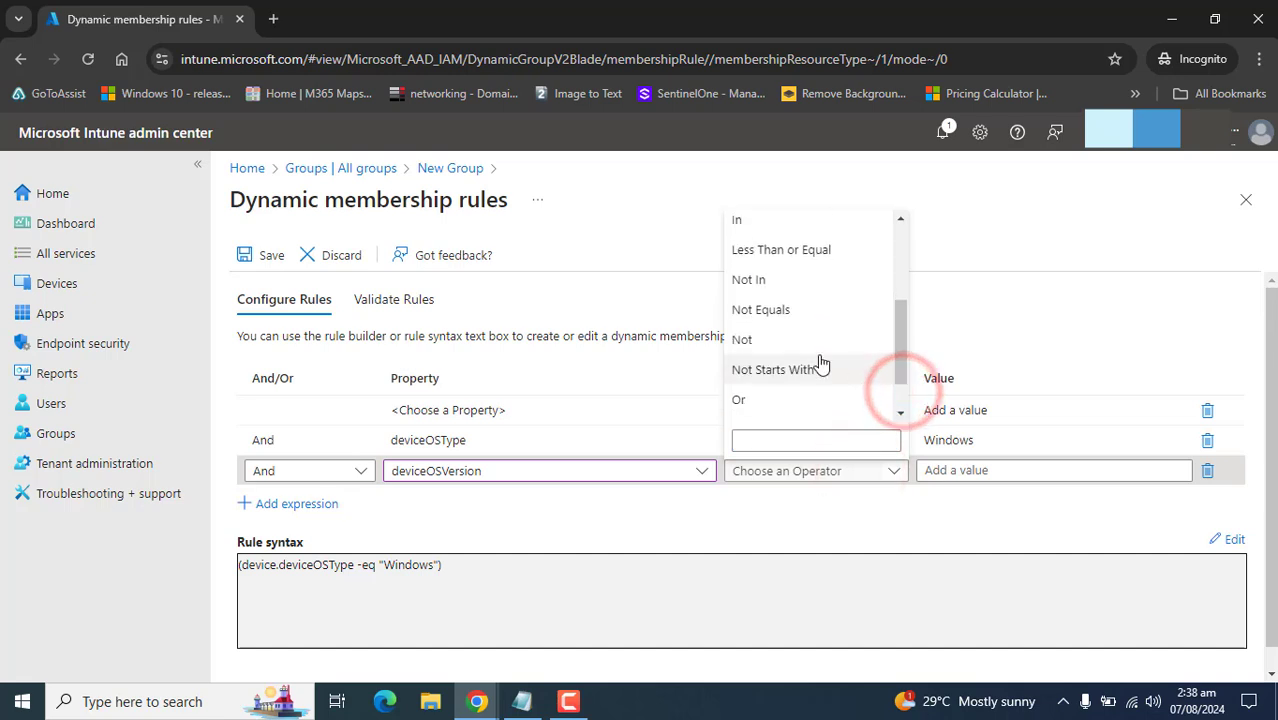
left_click(899, 267)
left_click_drag(882, 328, 866, 406)
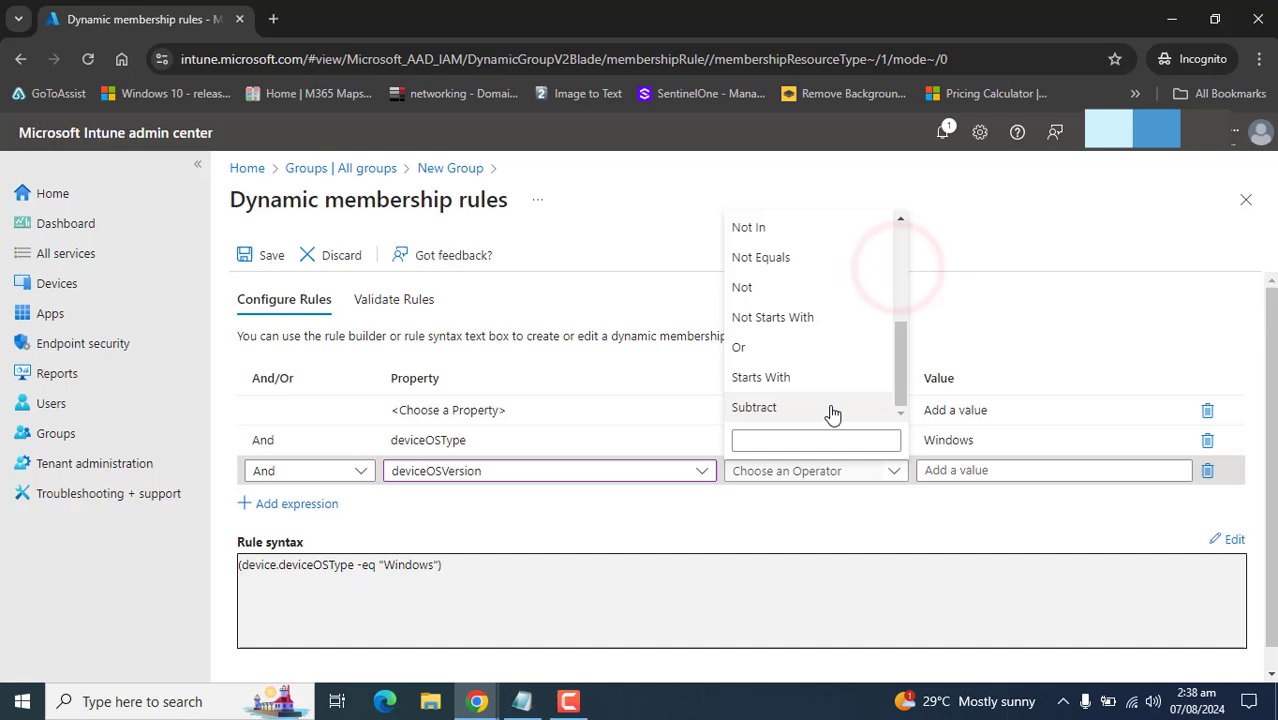
left_click(790, 377)
Enter 10.0.2 as the version value and apply the condition to the rule
left_click(938, 474)
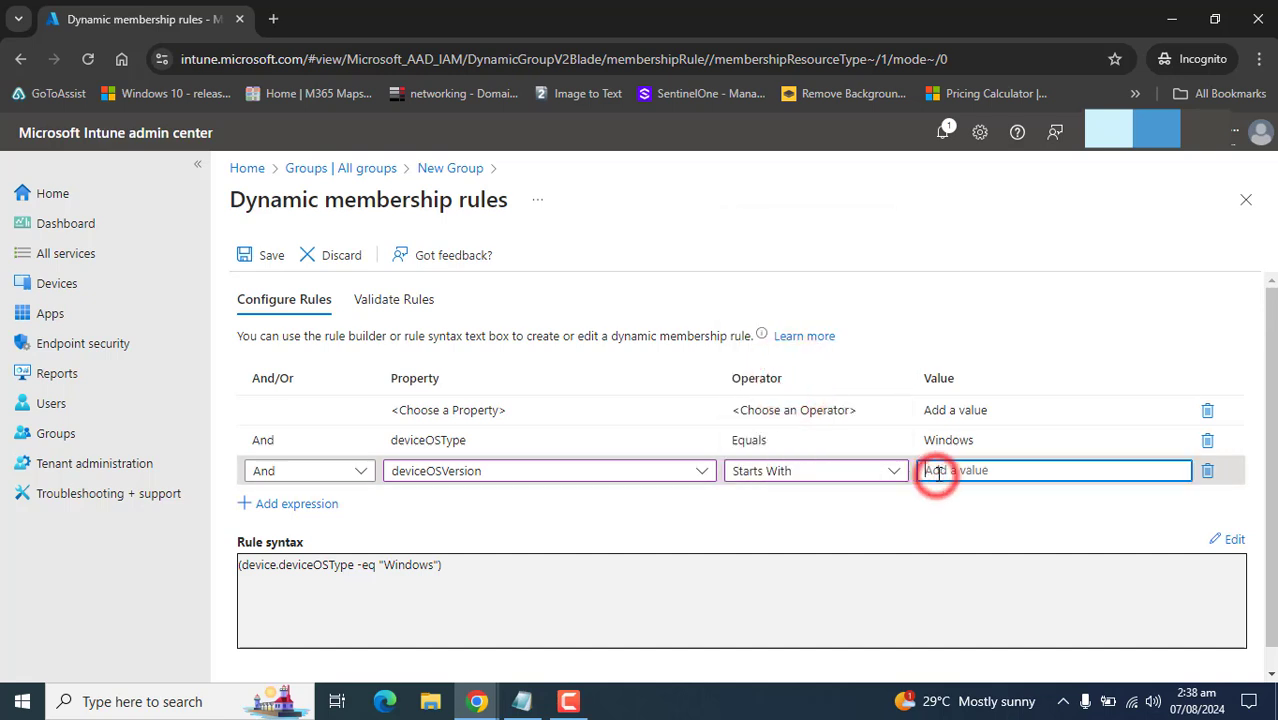
type("10.0.2")
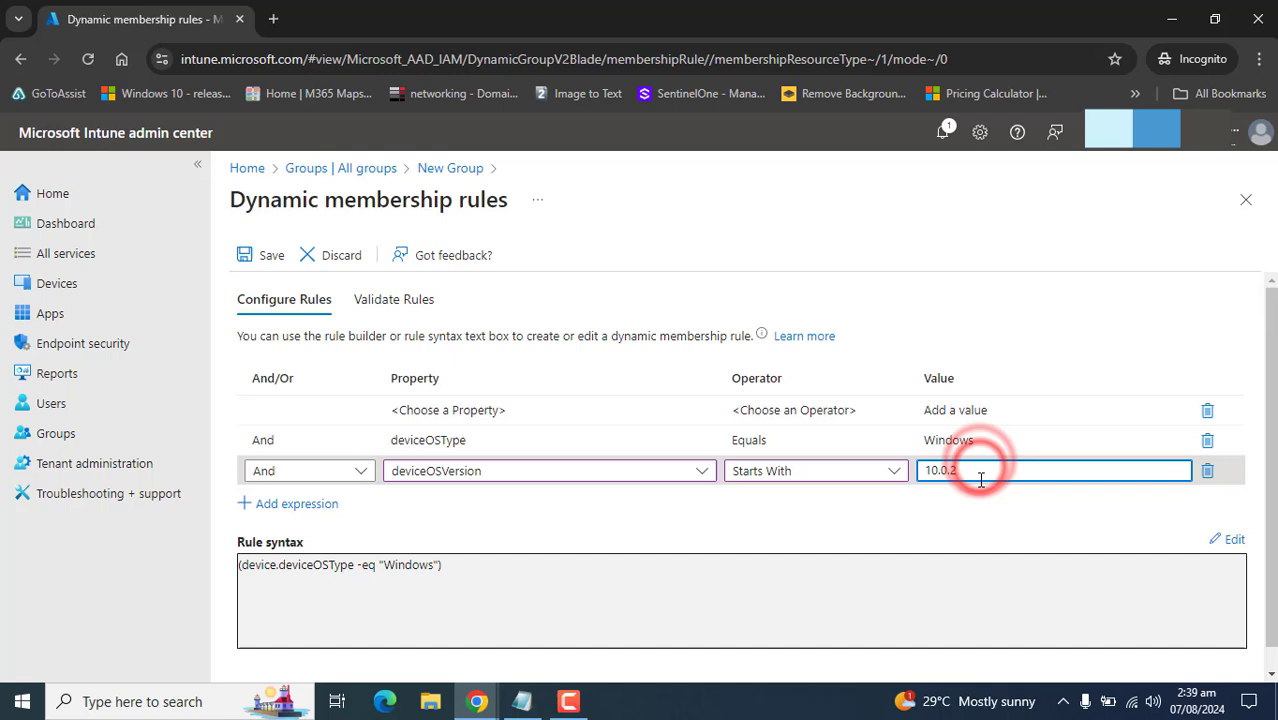
left_click(894, 471)
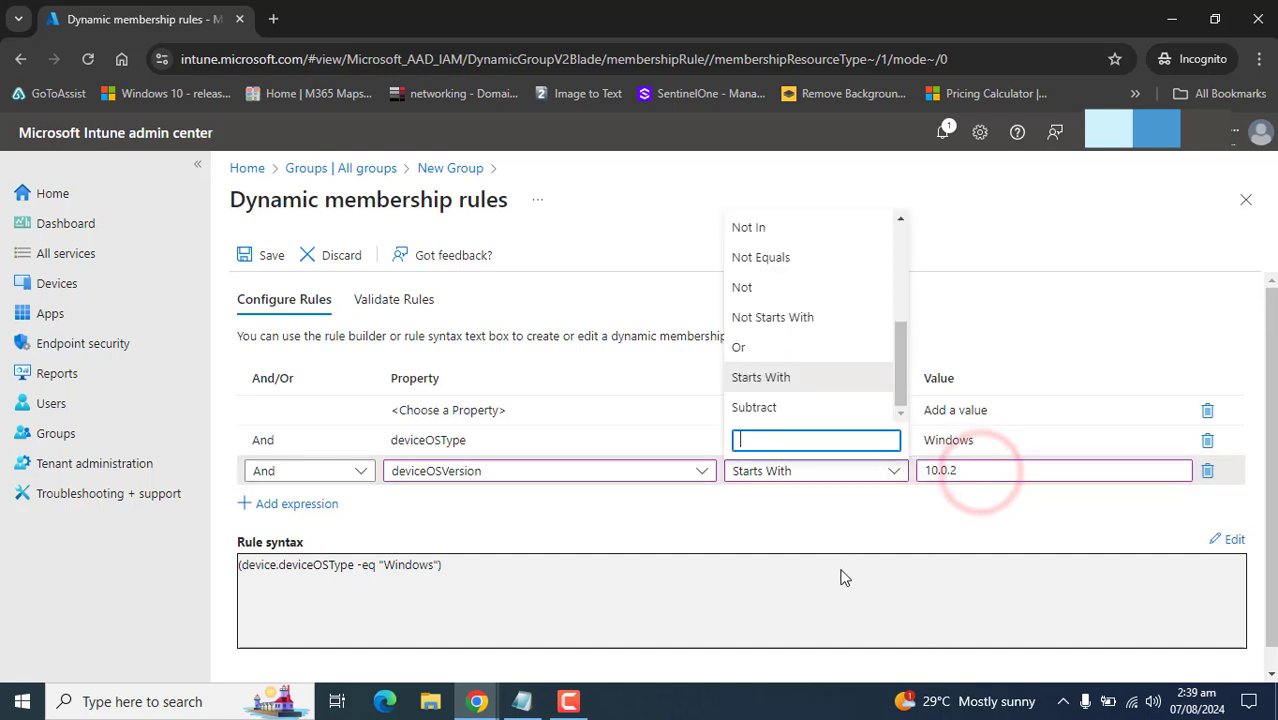
left_click(922, 541)
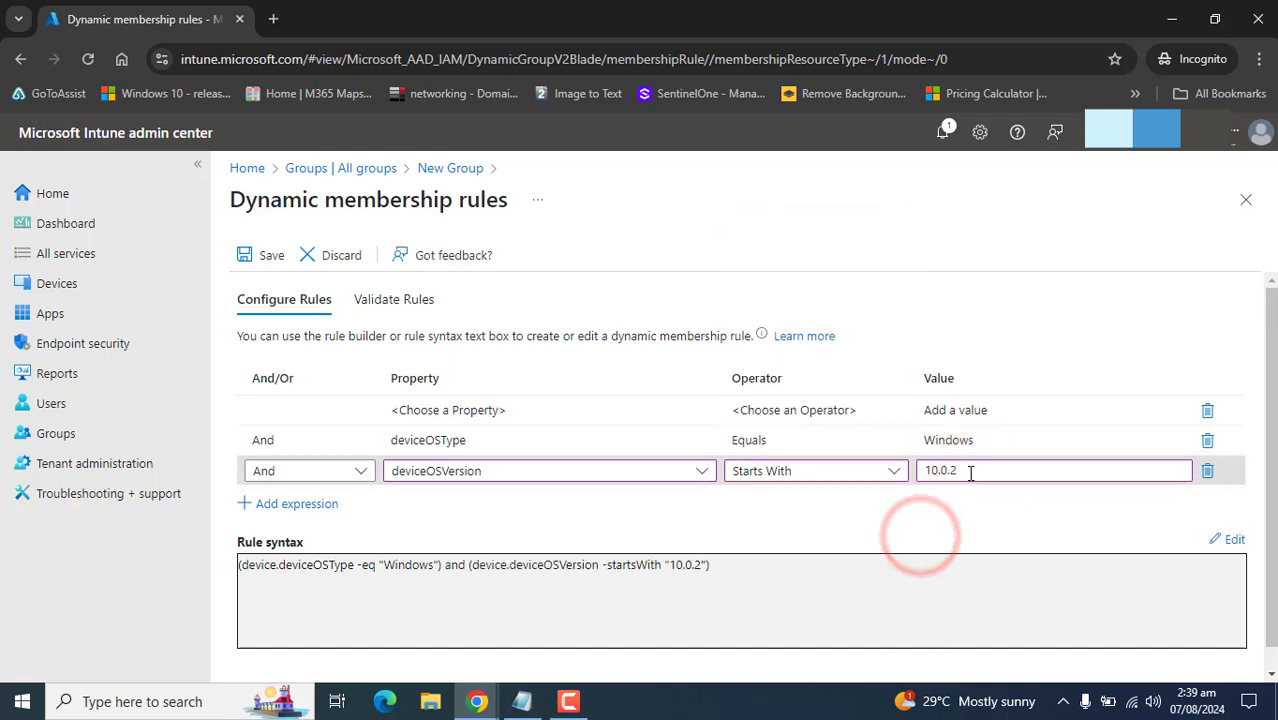
scroll(500, 549, "down", 2)
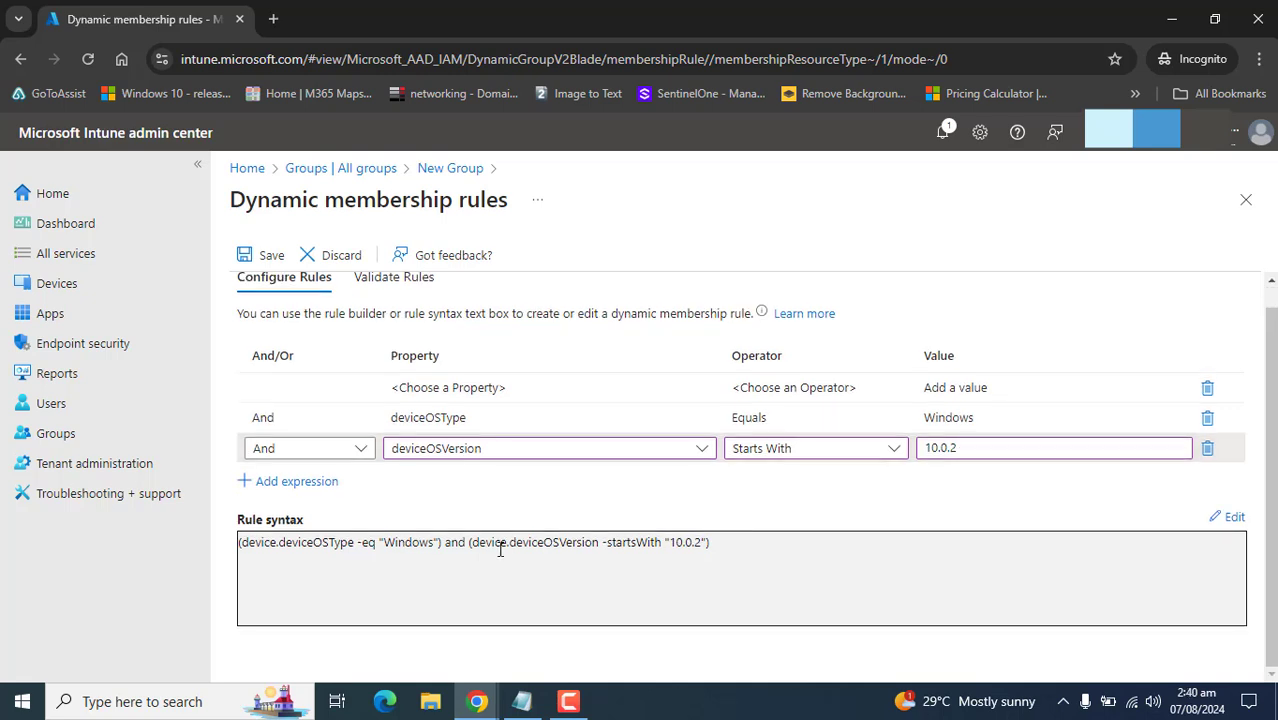
left_click(300, 484)
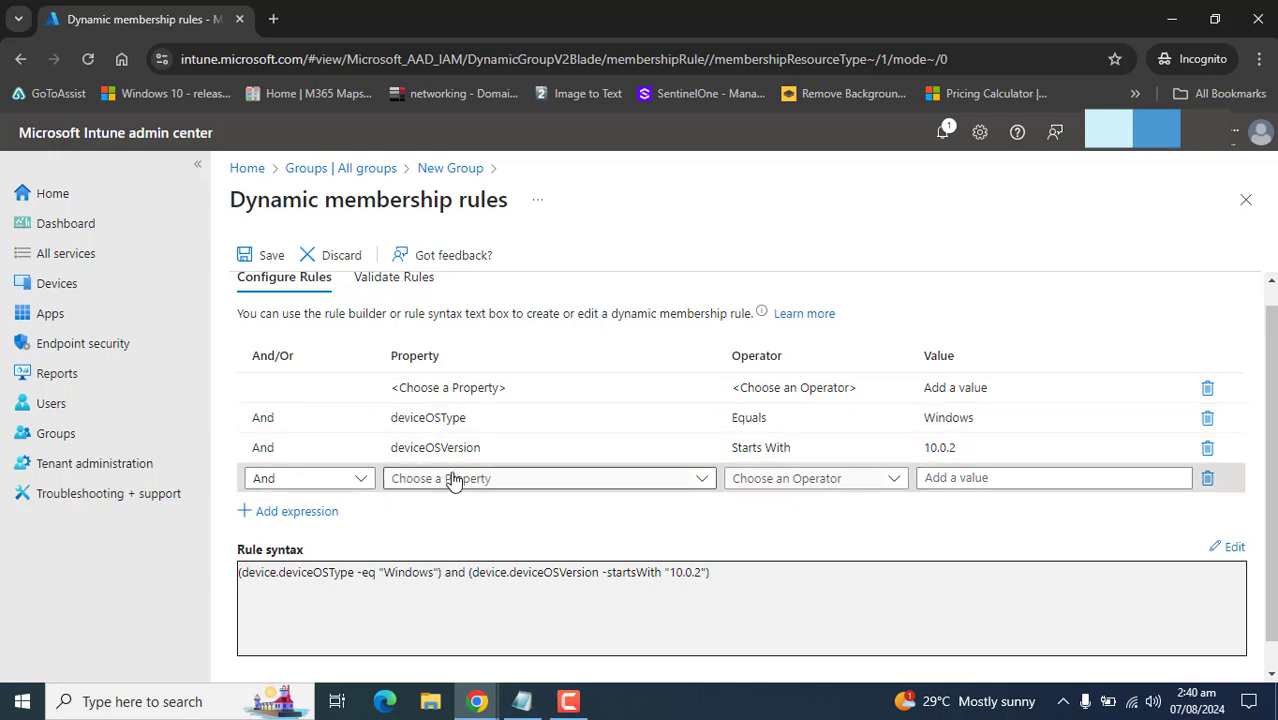
Set the third expression to managementType Equals MDM and apply it
left_click(612, 487)
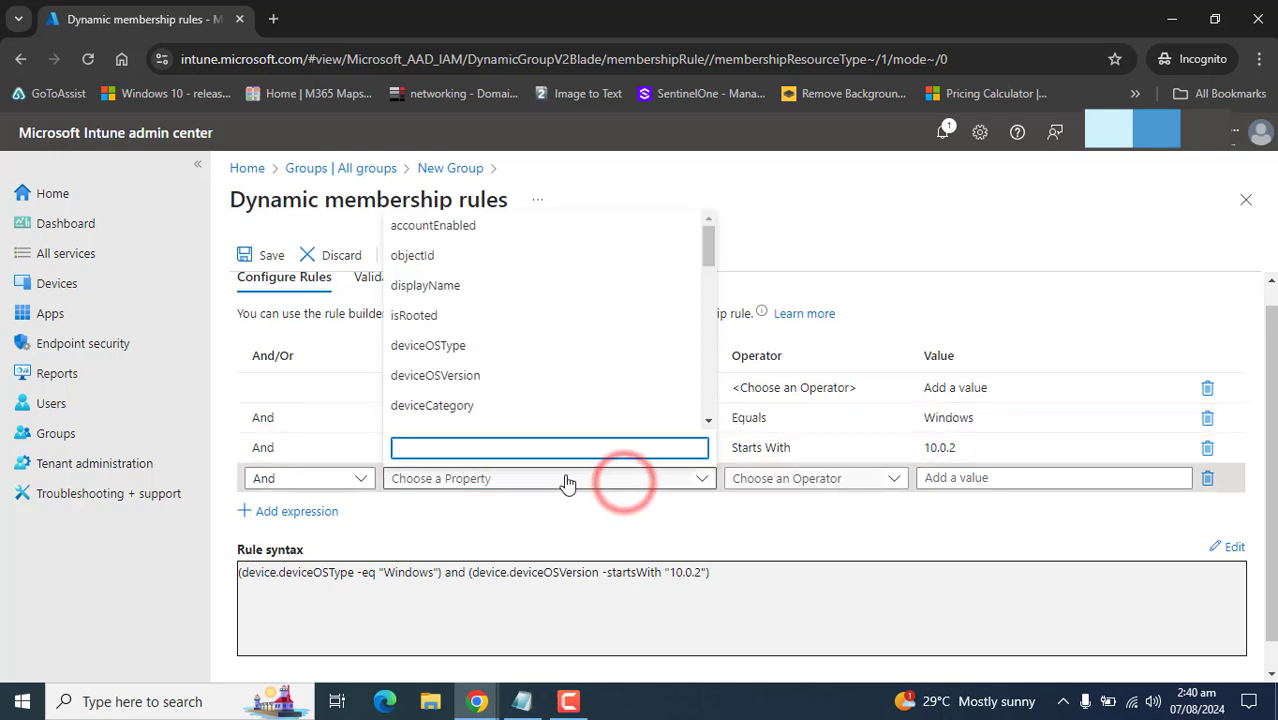
type("ma")
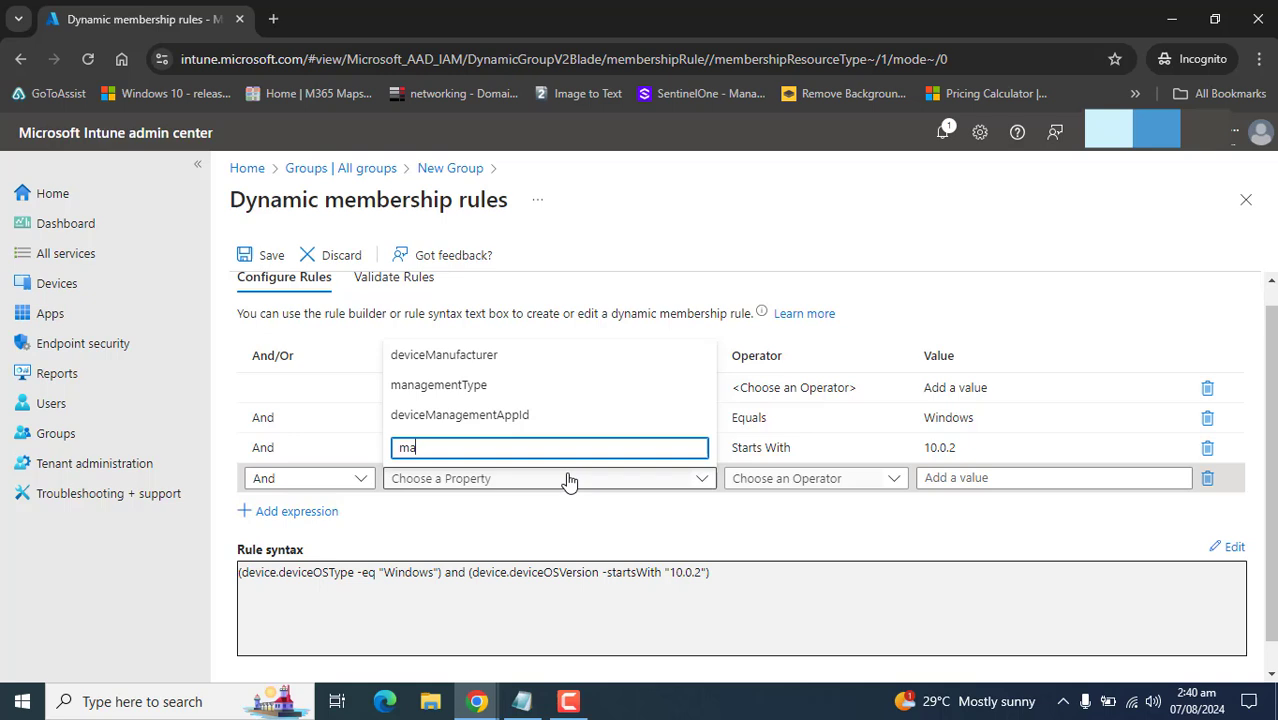
left_click(481, 389)
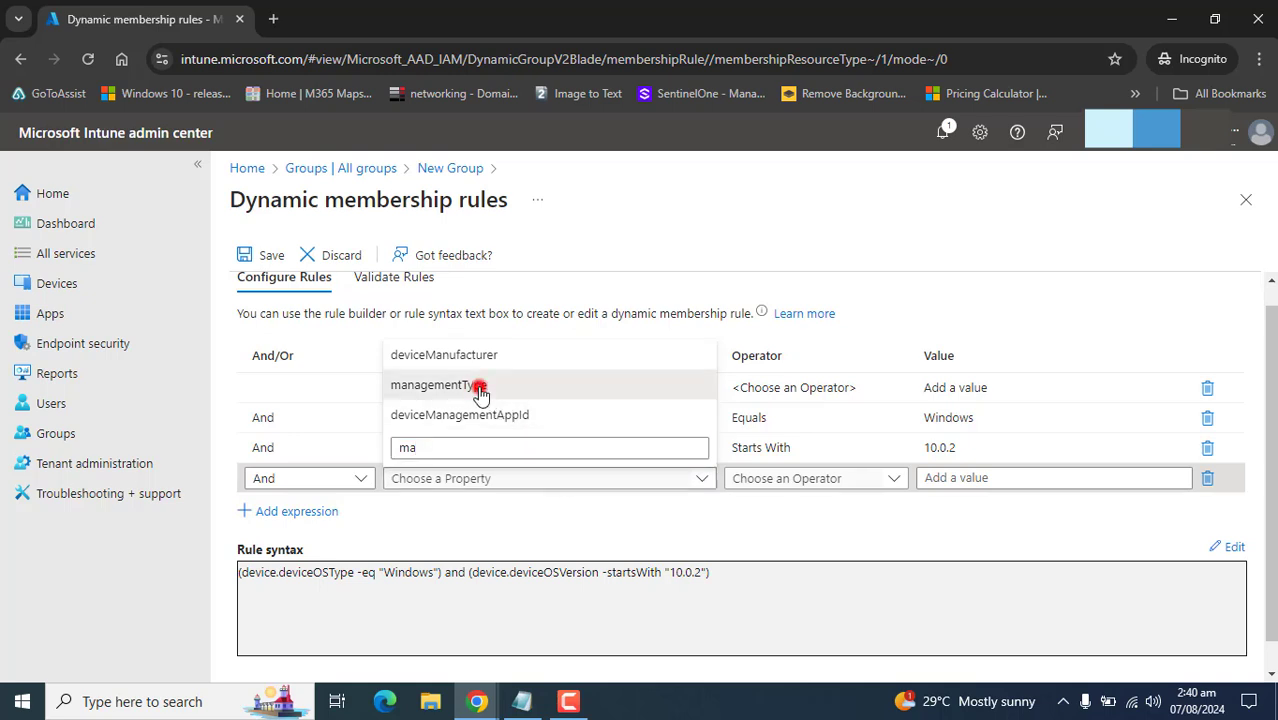
left_click(840, 481)
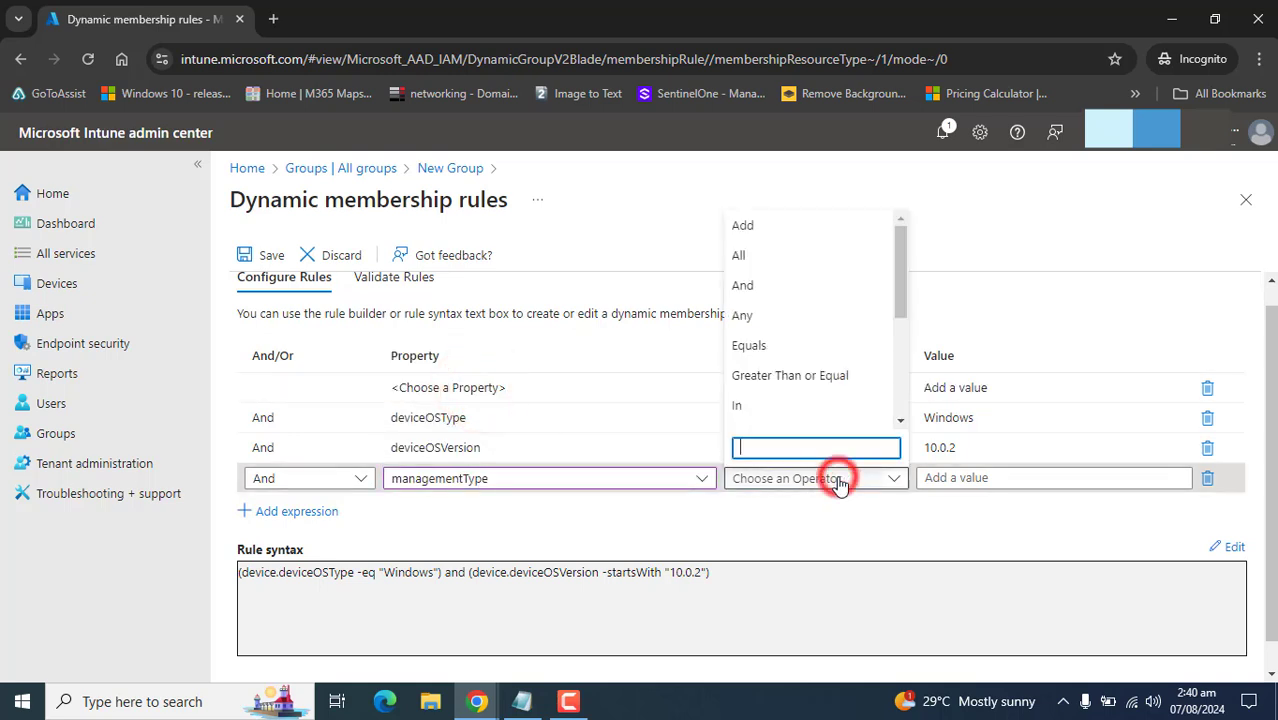
left_click(789, 347)
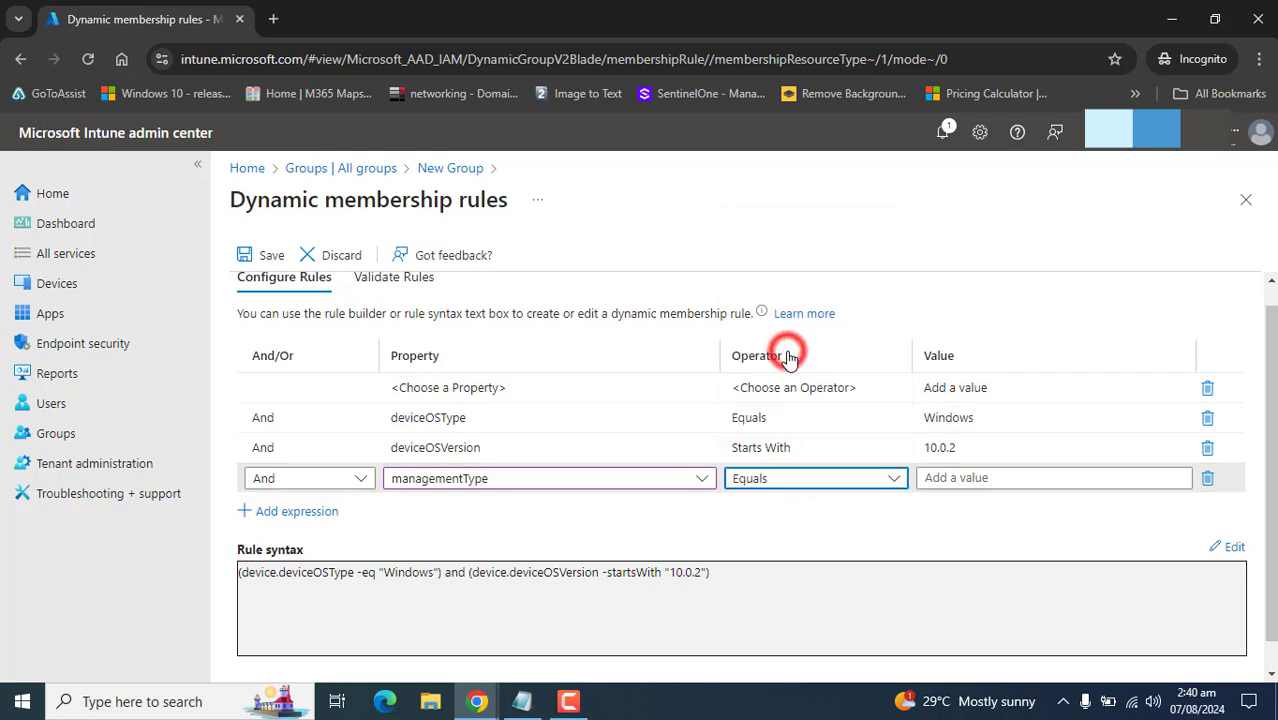
left_click(972, 479)
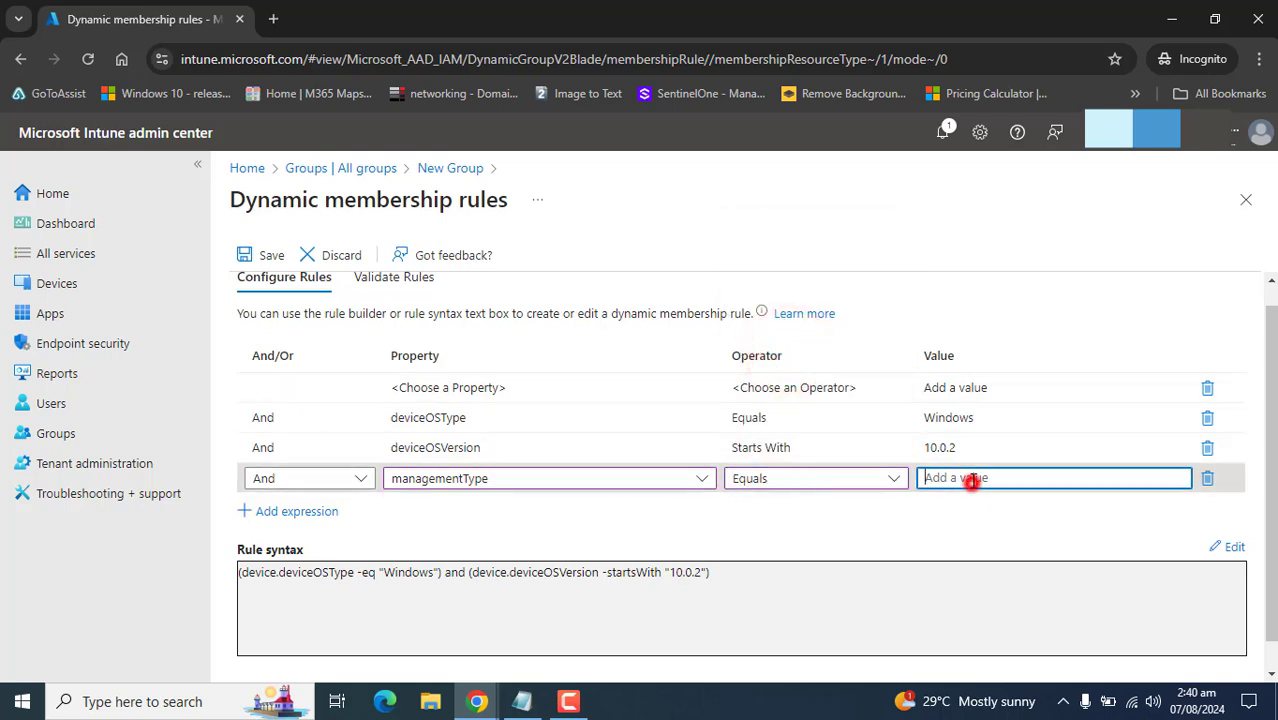
type("MDM")
left_click(965, 508)
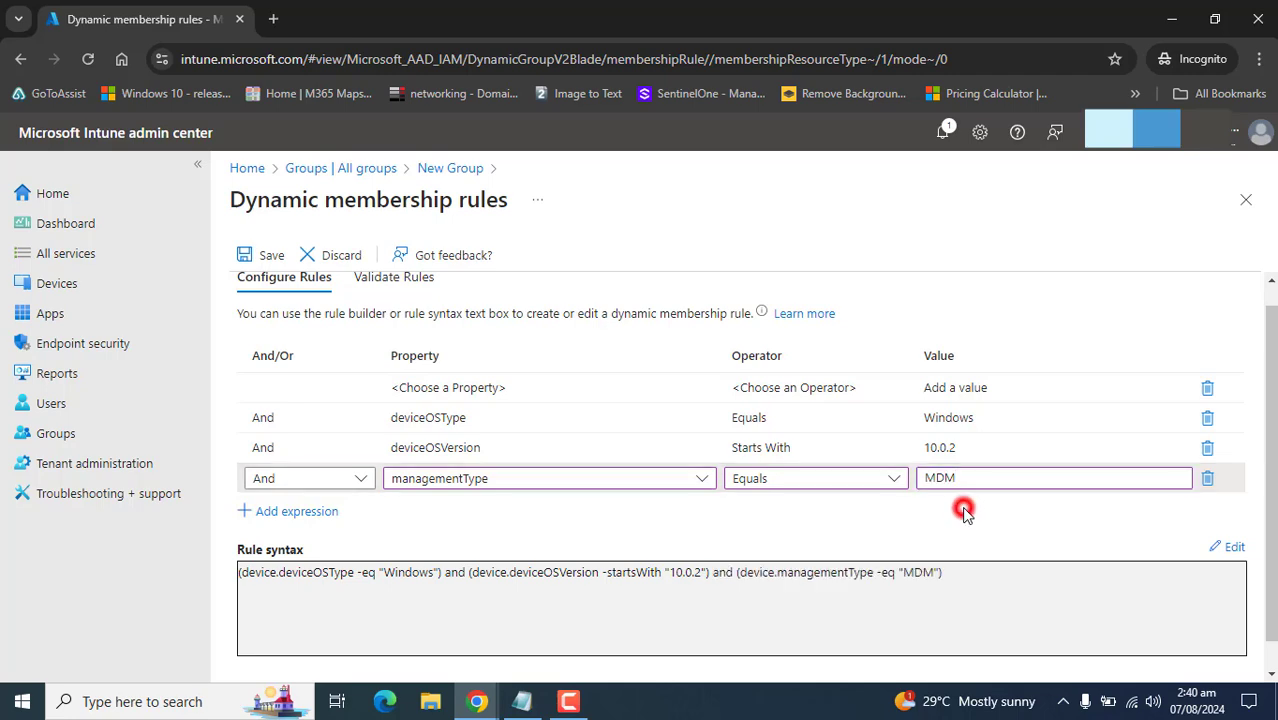
Select the rule syntax text to review the full three-condition rule
left_click_drag(967, 575, 240, 572)
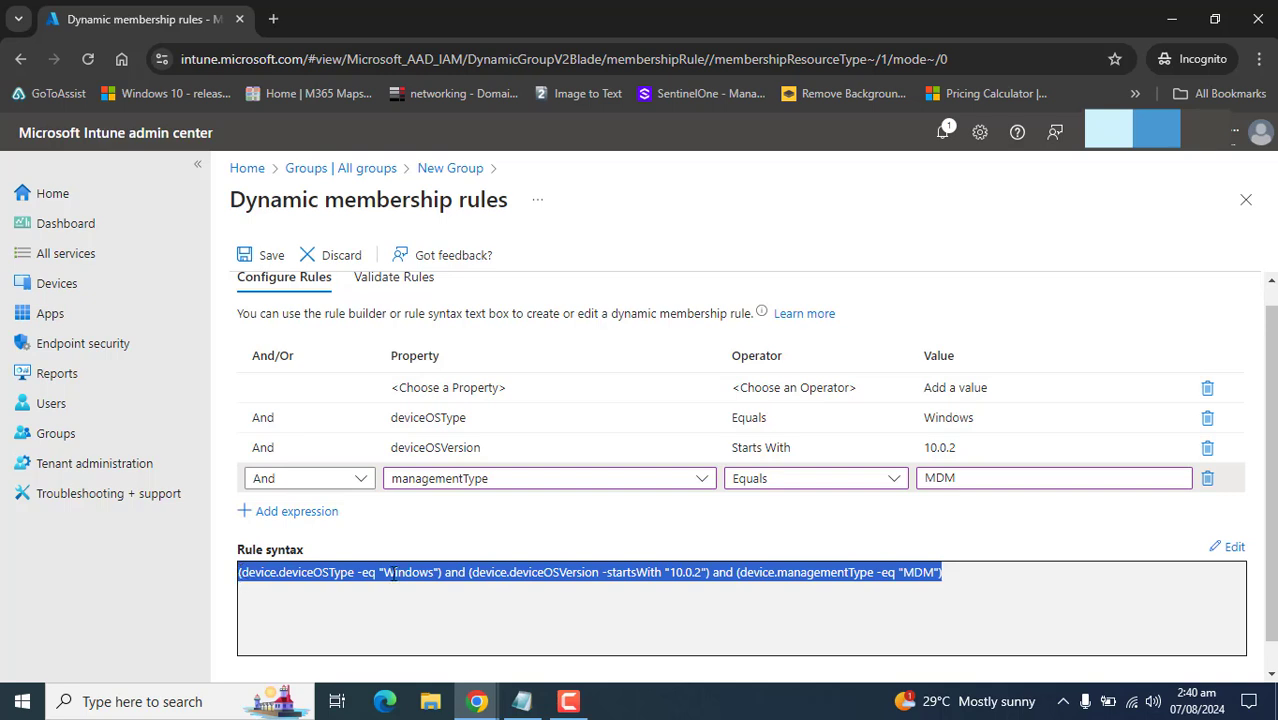
left_click(556, 530)
scroll(1150, 491, "down", 1)
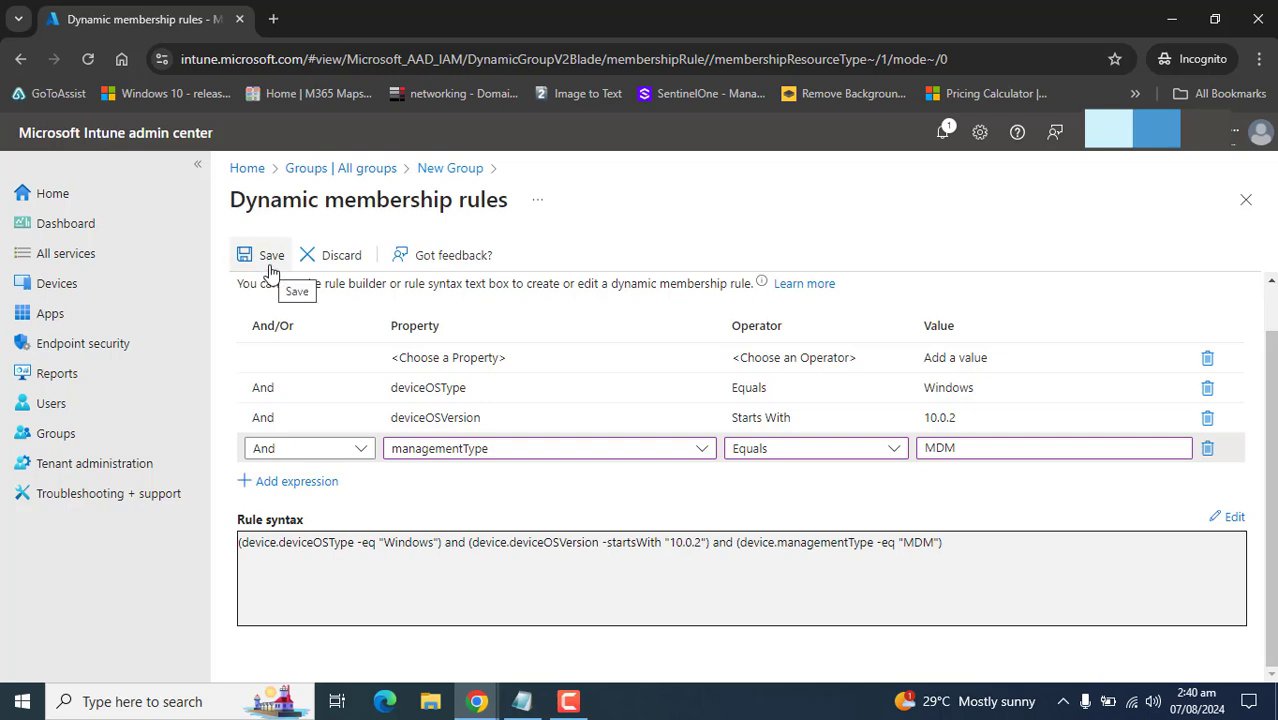
Save the membership rule, create the Windows 11 Devices Dynamic Group, and search groups for 'windows'
left_click(269, 259)
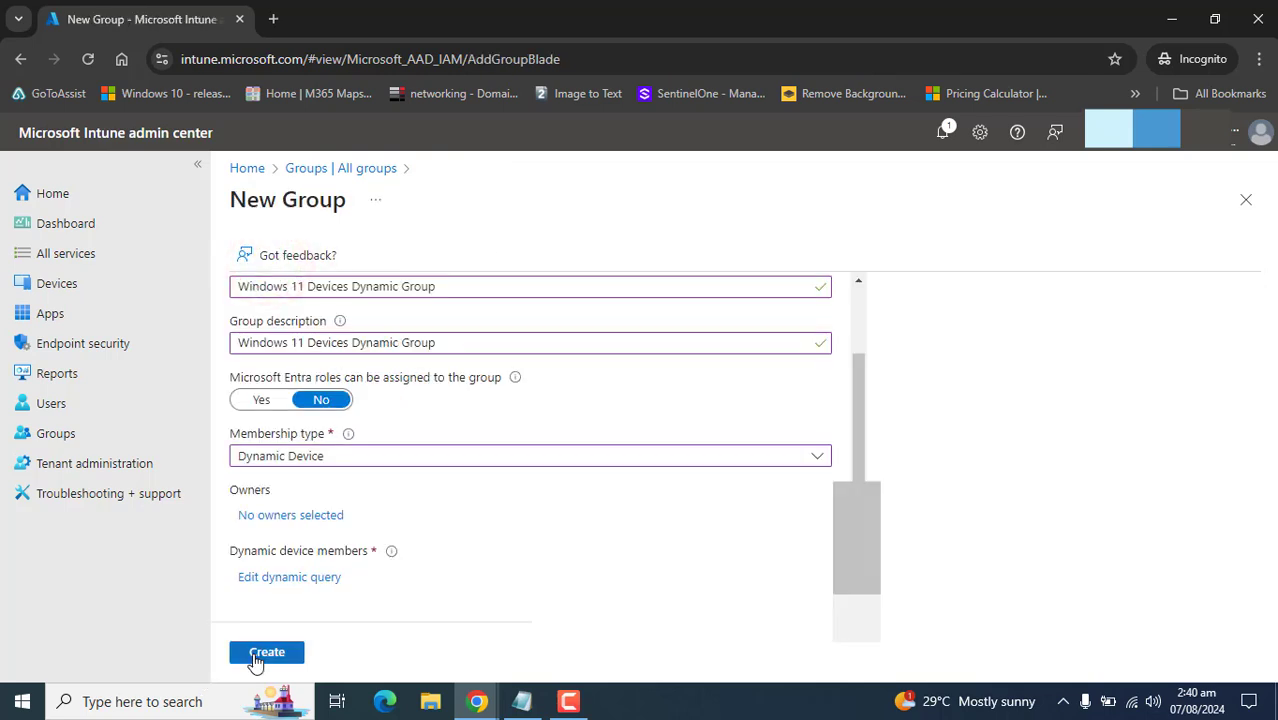
left_click(262, 652)
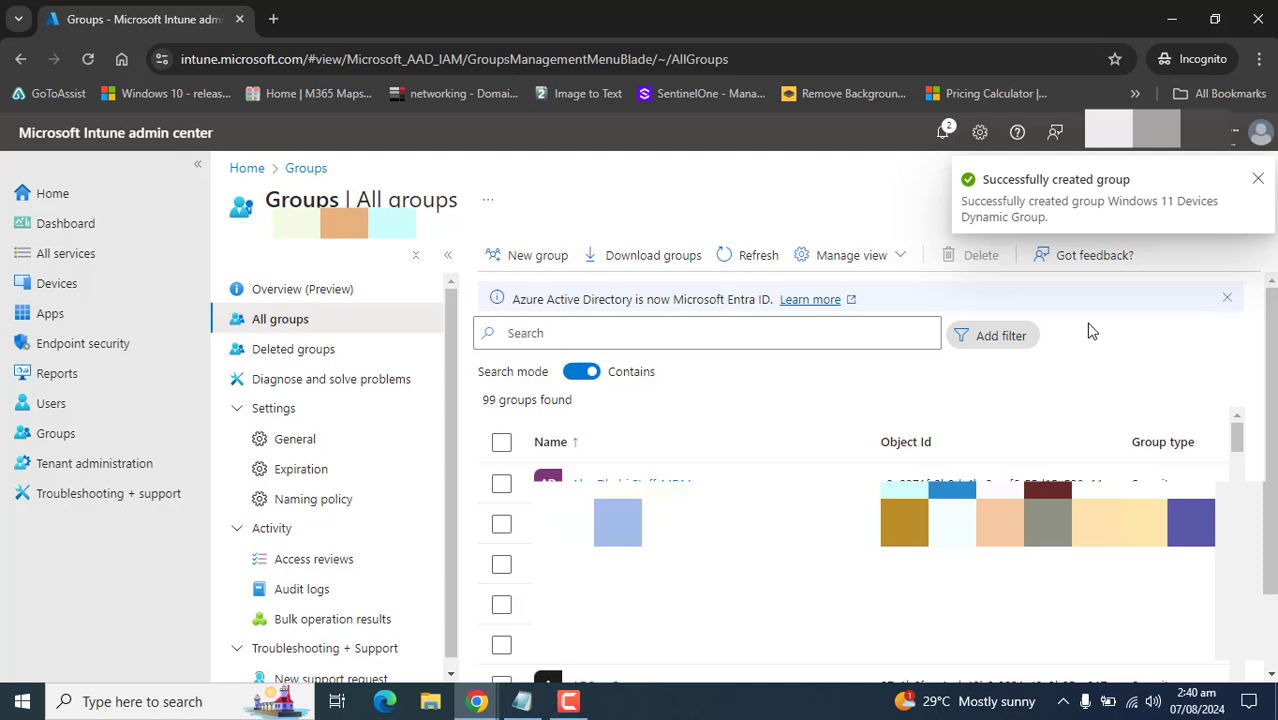
left_click(866, 331)
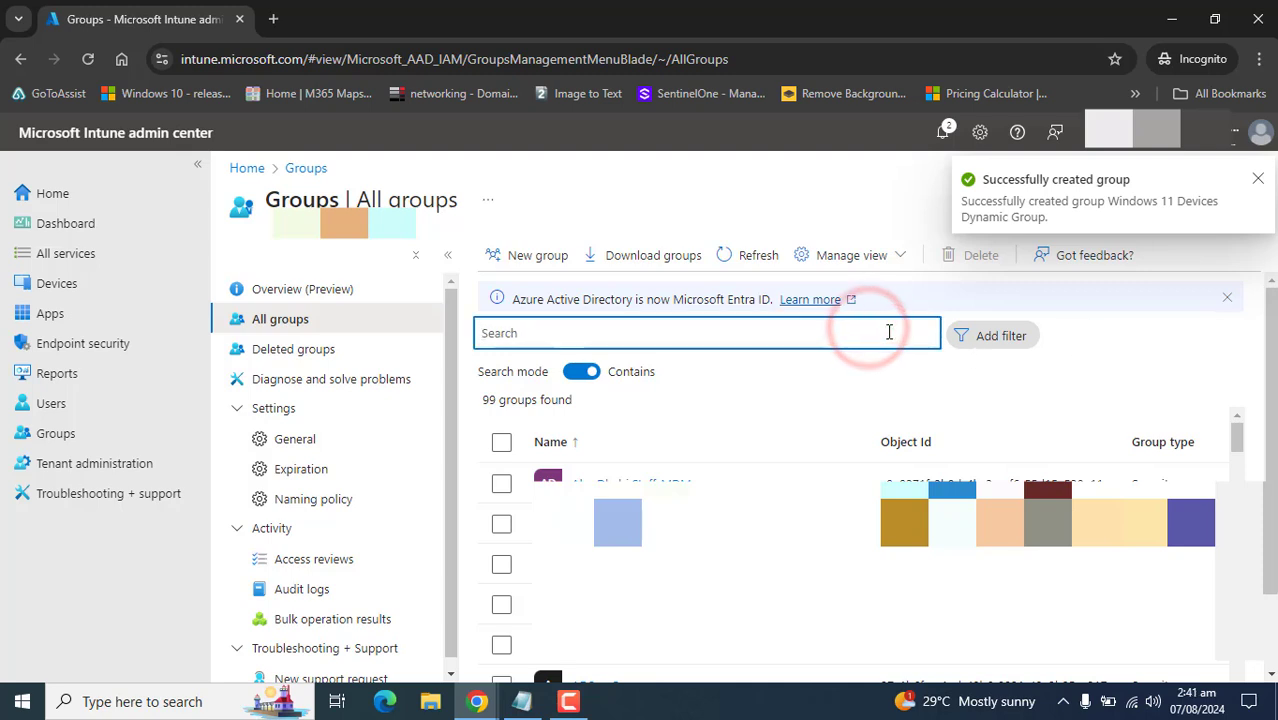
type("windows")
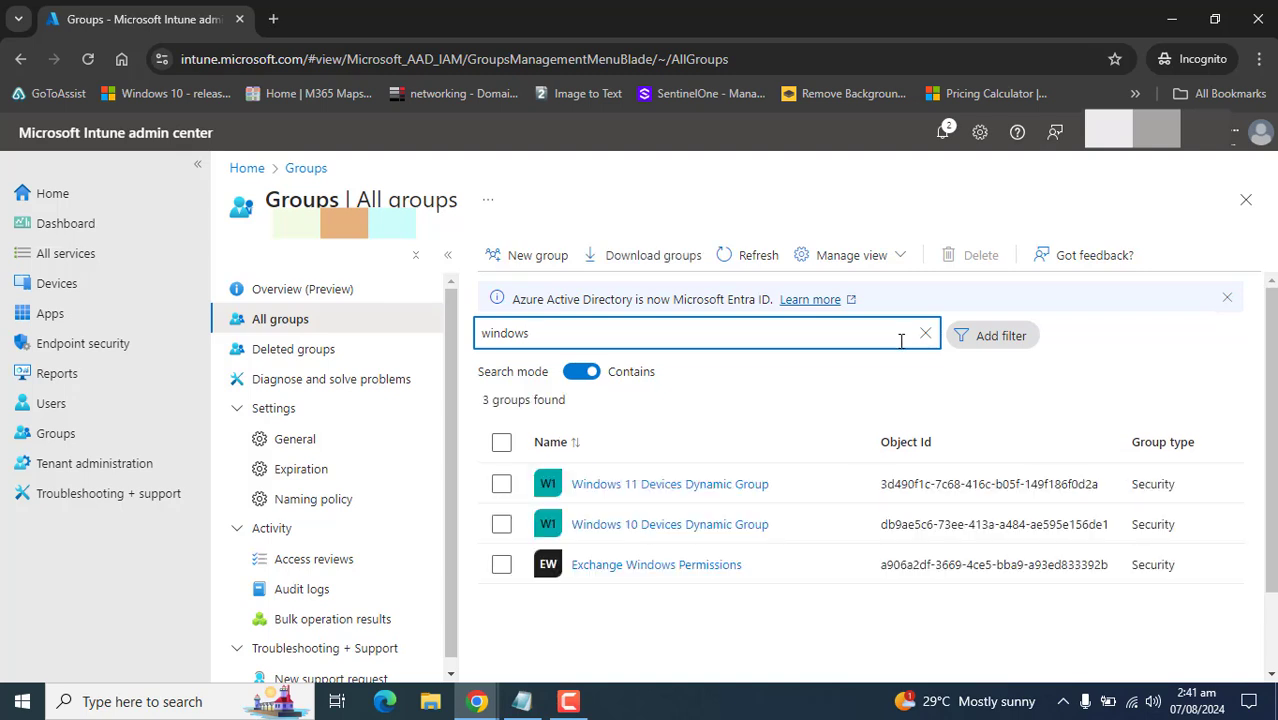
Open the Windows 10 Devices Dynamic Group's members and refresh to show ACCOUNTING1-PC and BSAAB-LAP
left_click(673, 528)
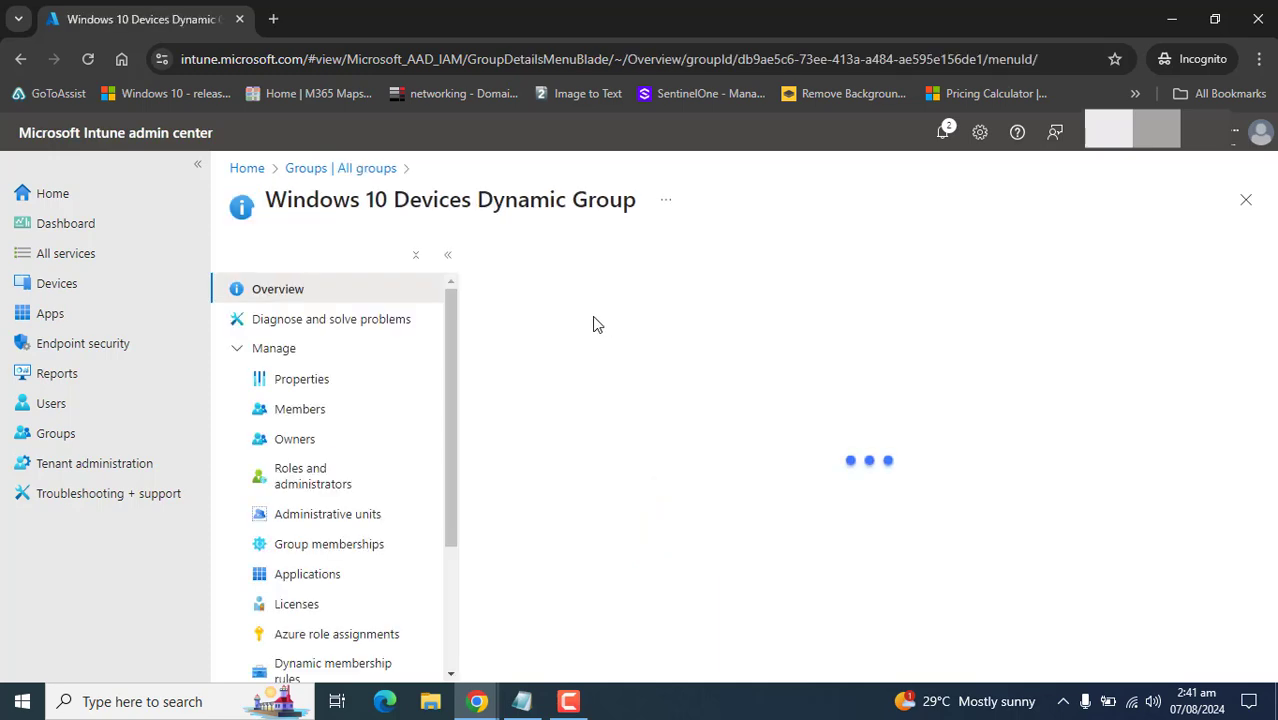
left_click(331, 411)
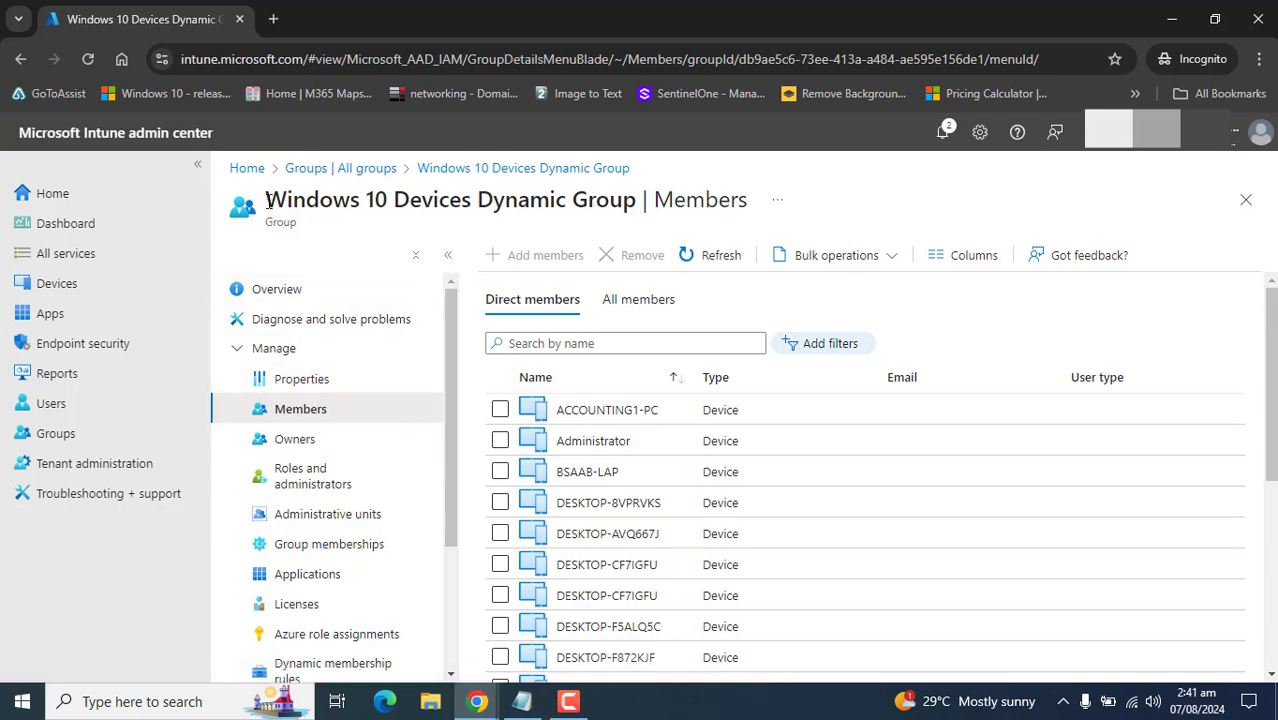
left_click_drag(268, 201, 624, 200)
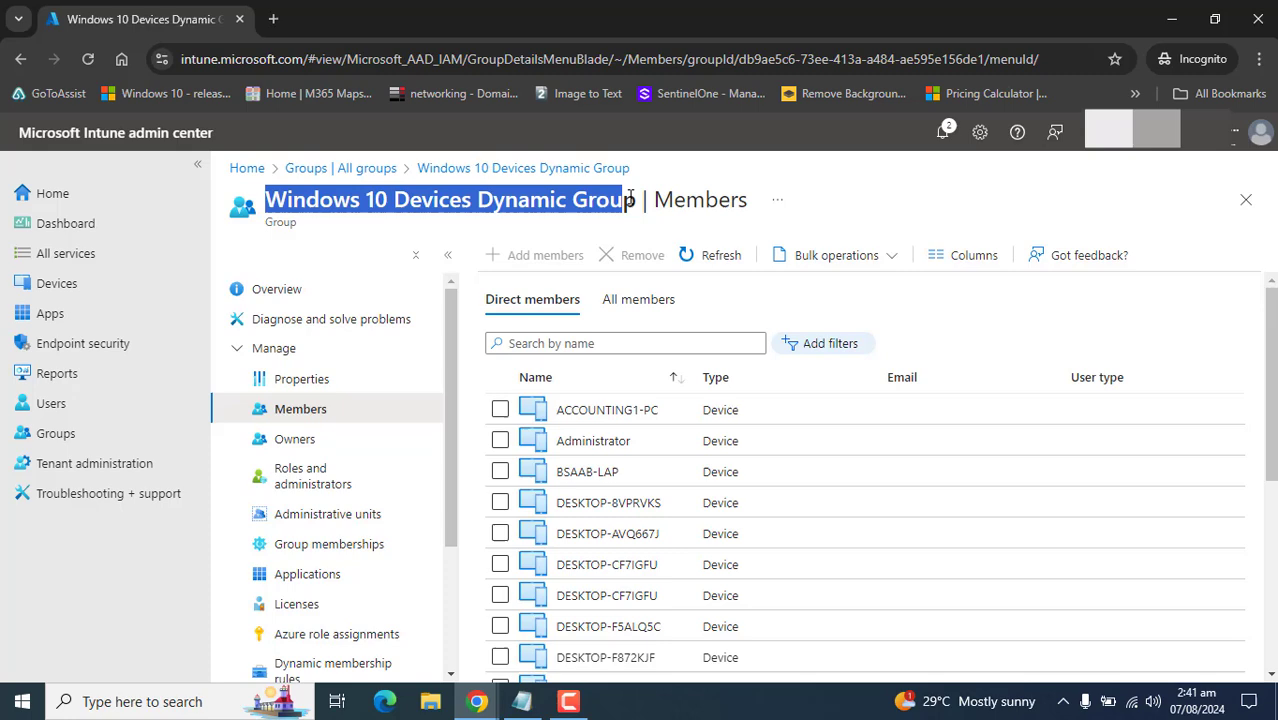
left_click(950, 190)
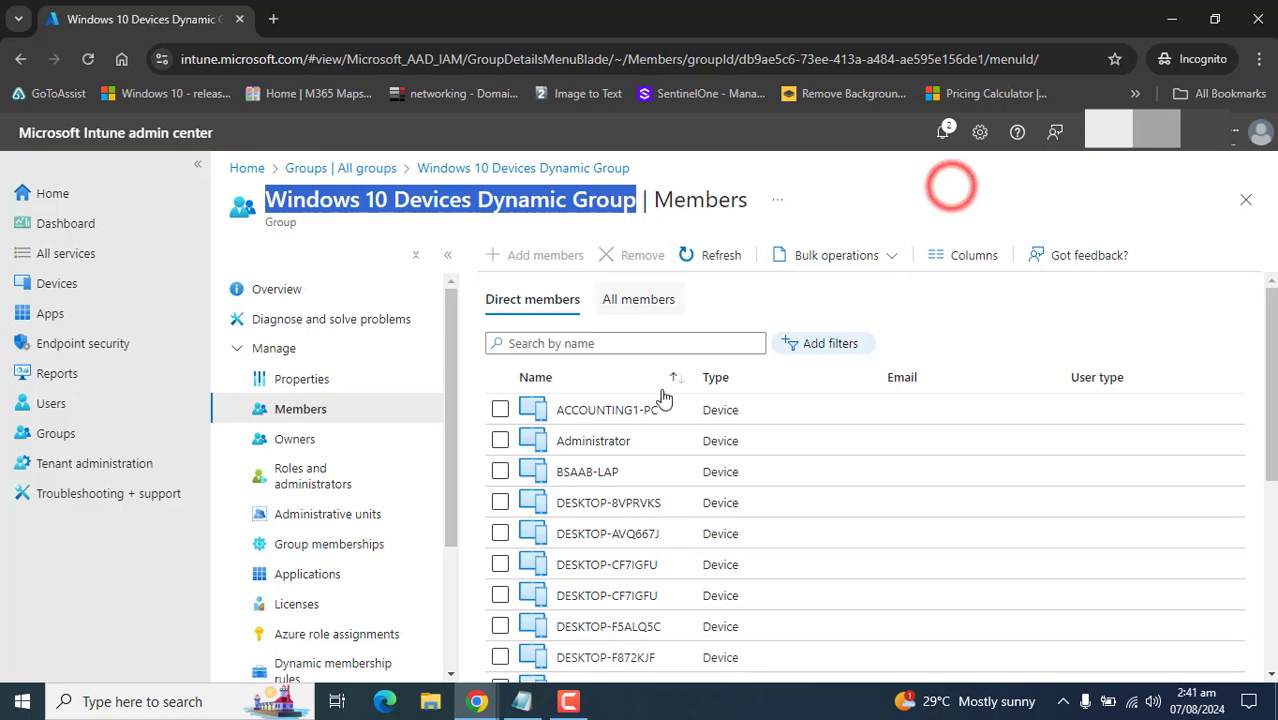
mouse_move(1271, 452)
left_mouse_down()
mouse_move(1235, 638)
mouse_move(1250, 612)
mouse_move(1272, 320)
left_mouse_up()
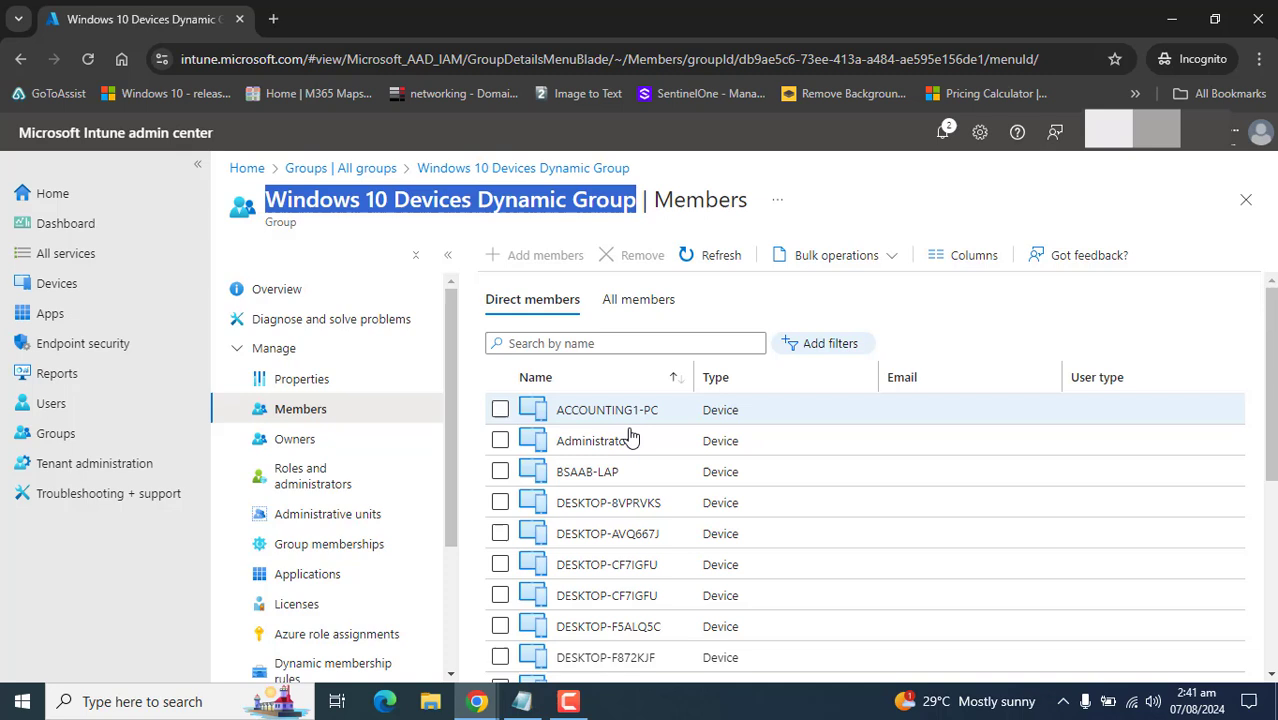
left_click(831, 181)
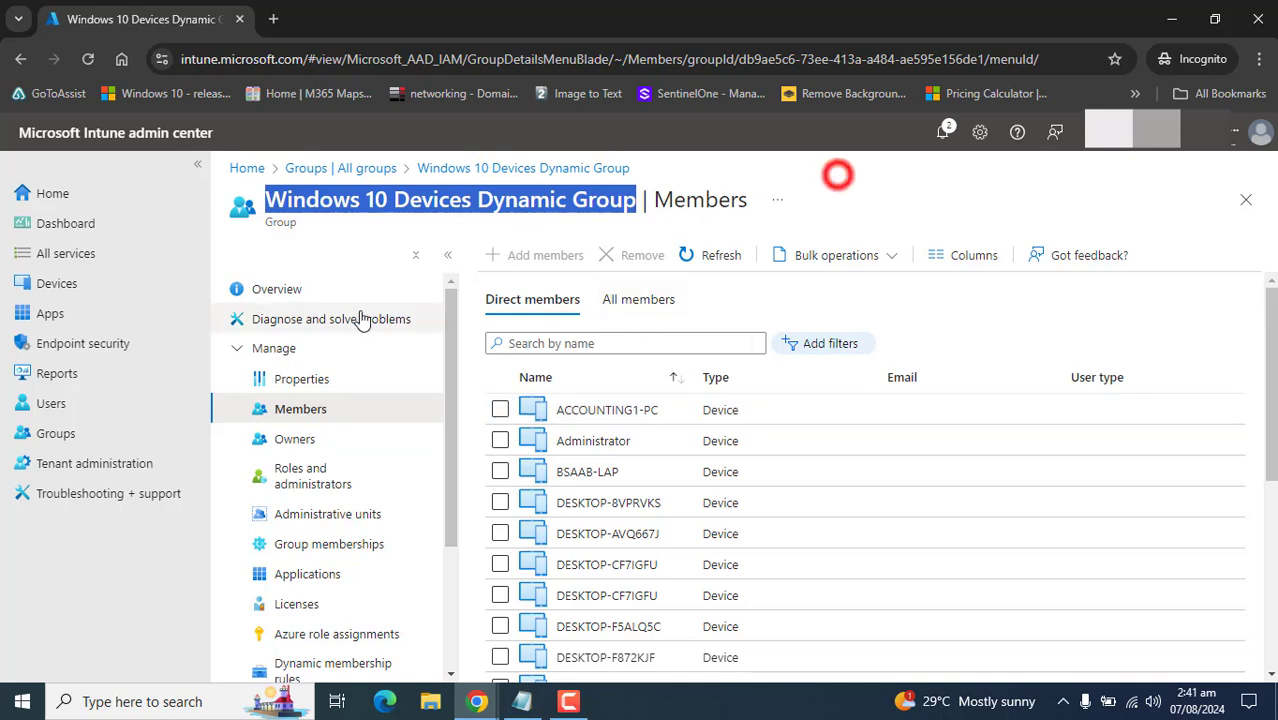
left_click(533, 256)
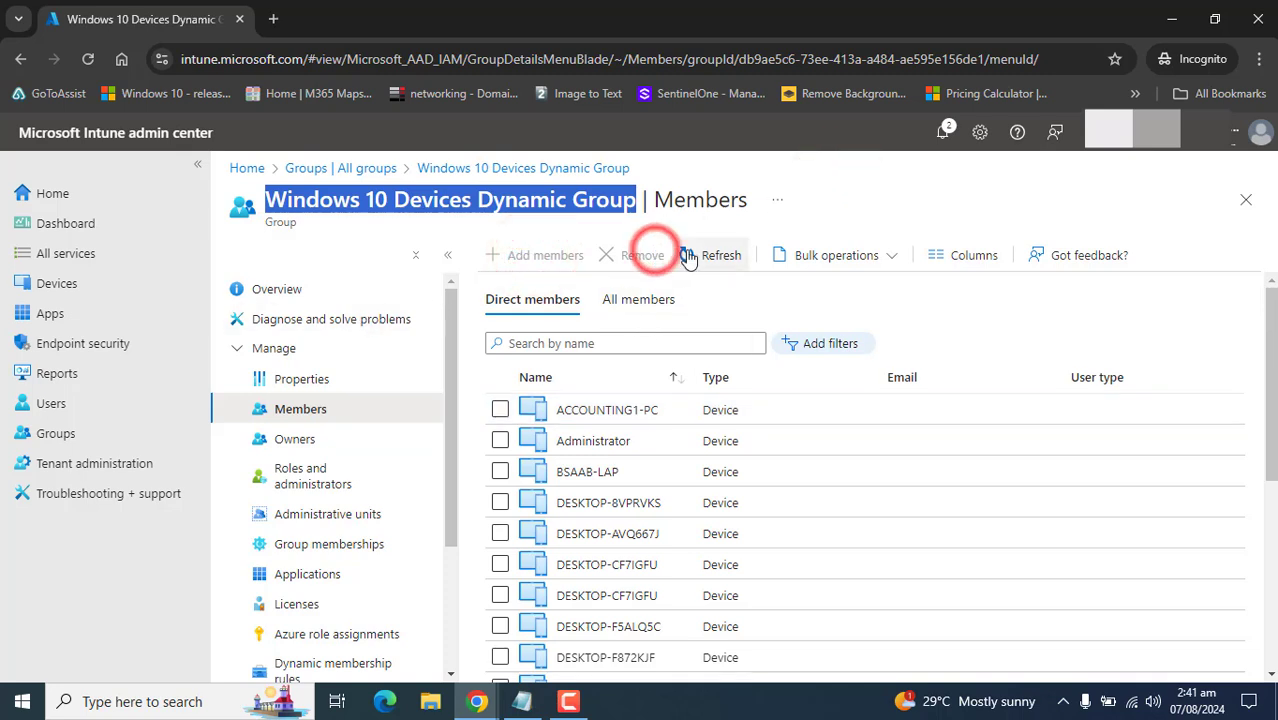
left_click(530, 256)
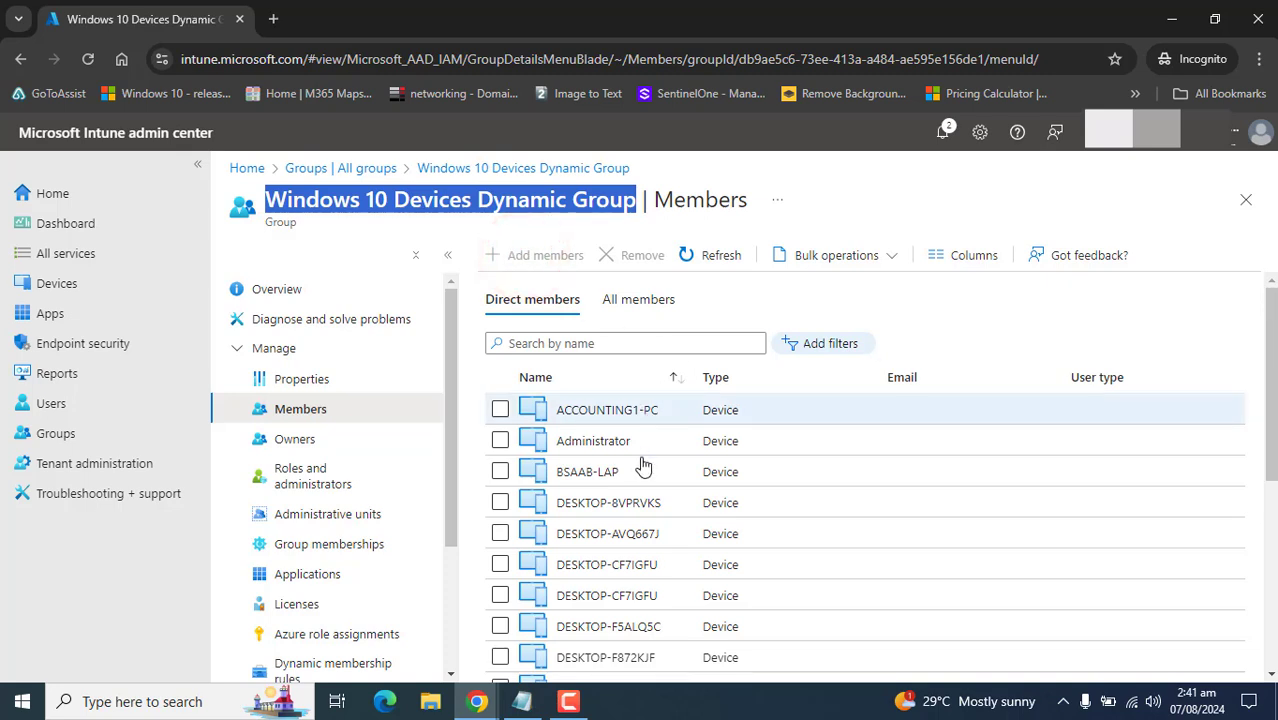
left_click(703, 268)
Collapse the Manage options and review the Windows 10 group's member list
left_click(505, 412)
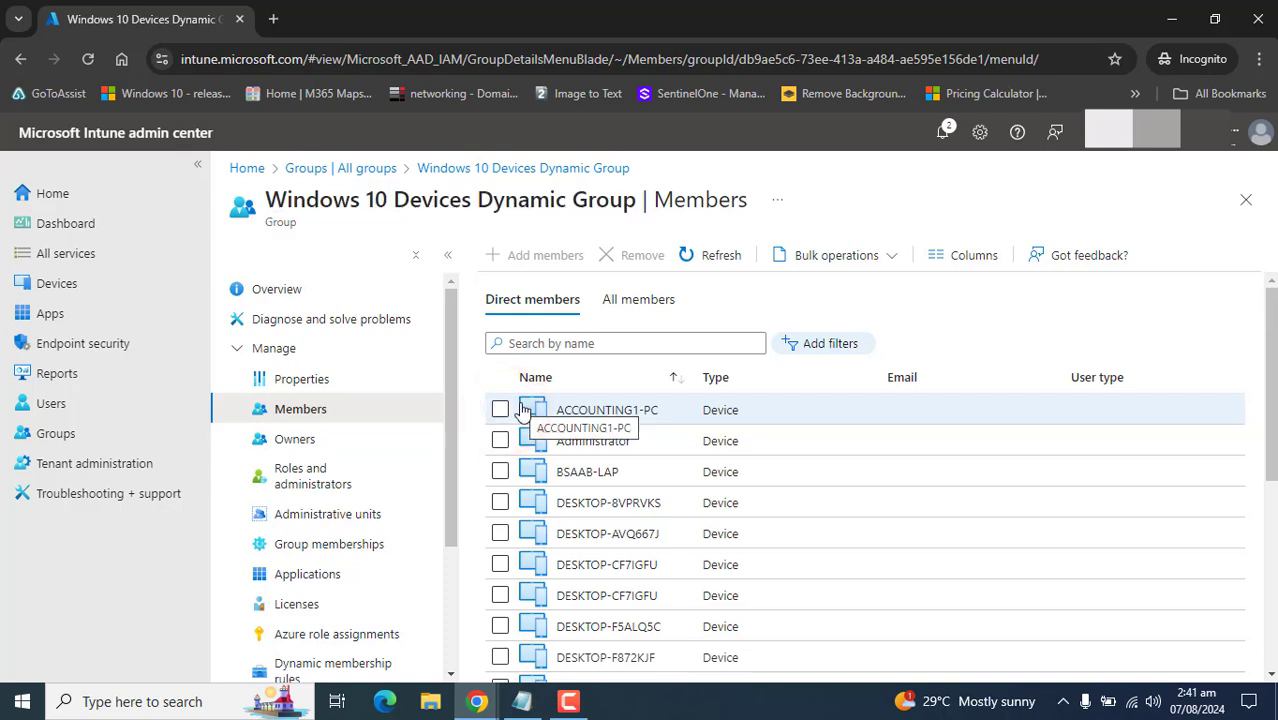
left_click(235, 350)
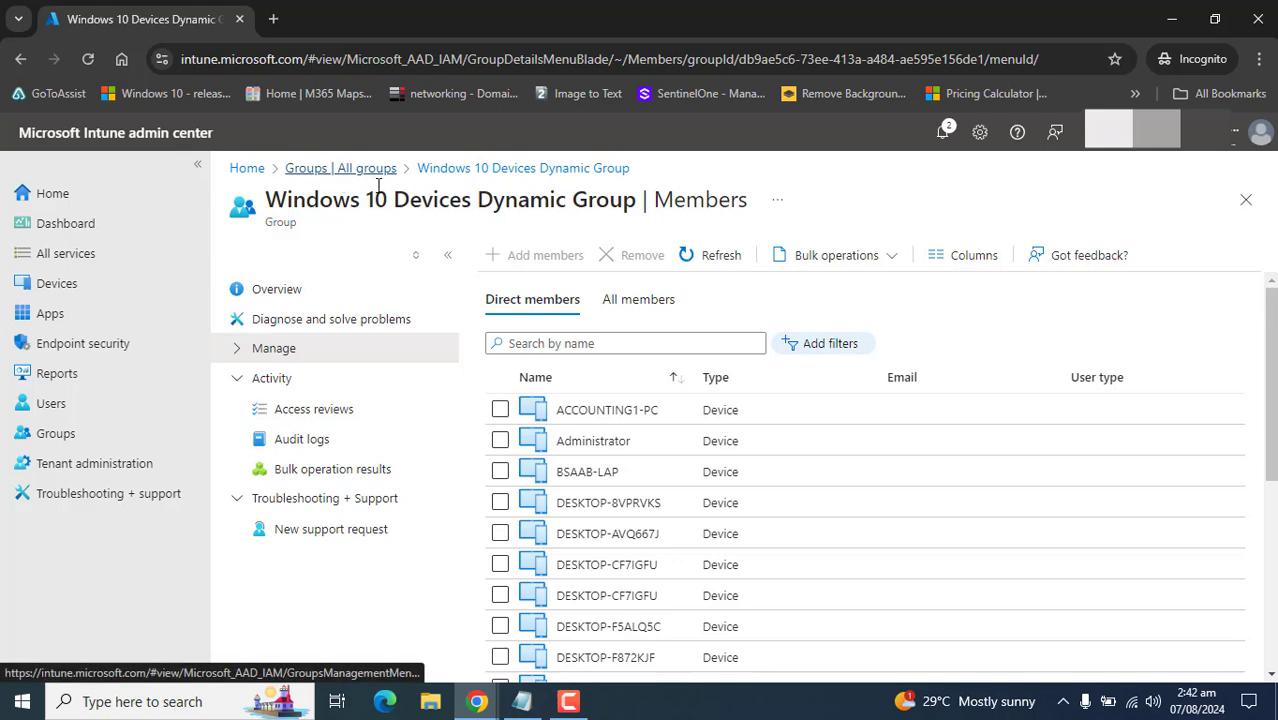
left_click_drag(268, 200, 608, 202)
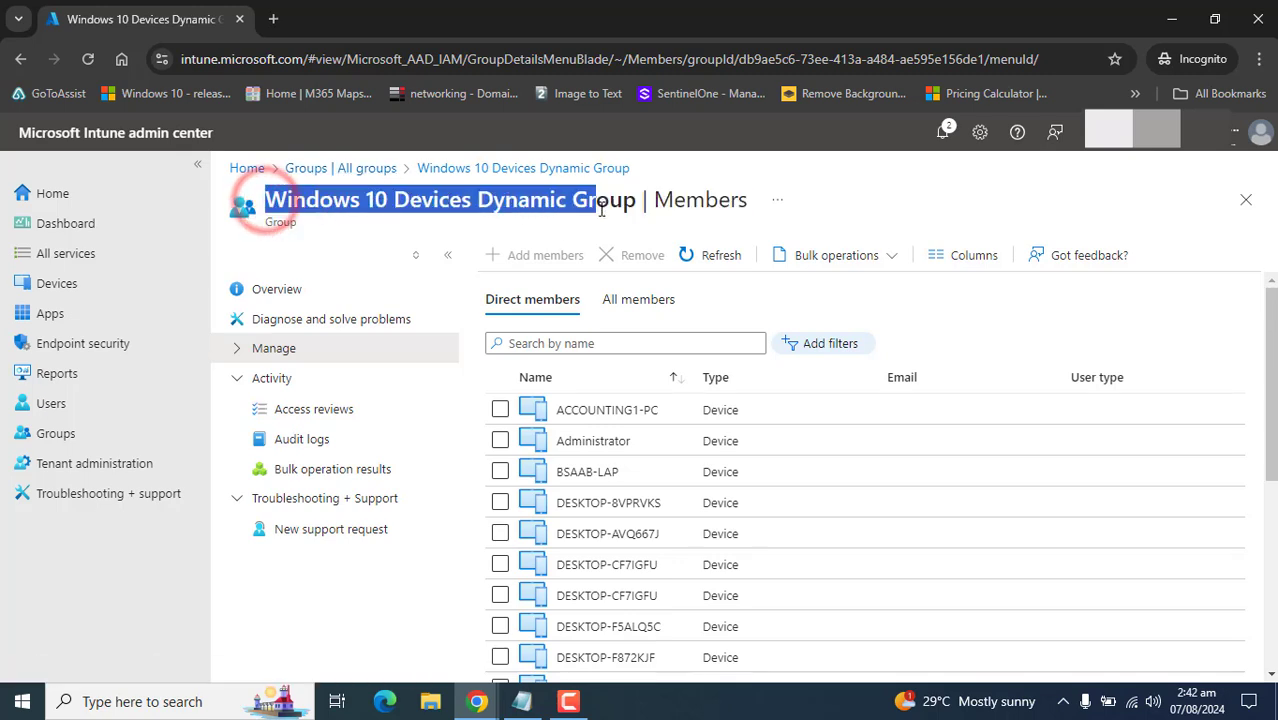
left_click(827, 182)
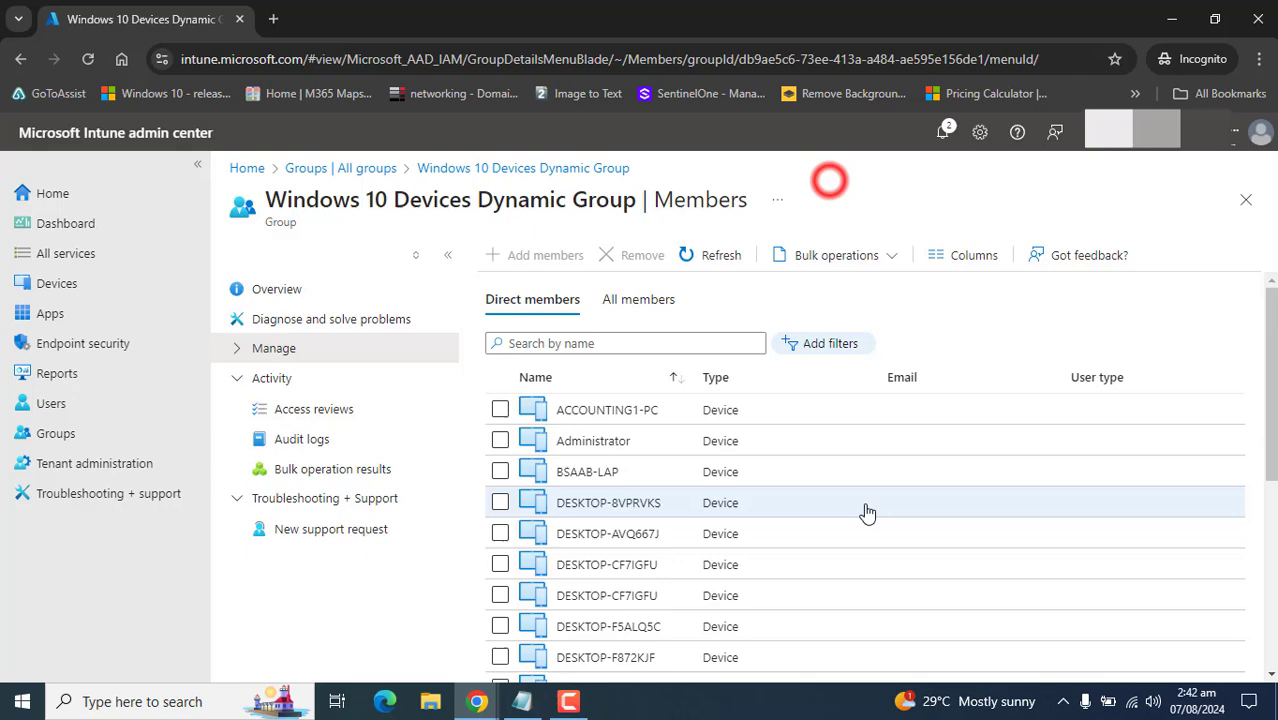
mouse_move(1272, 310)
left_mouse_down()
mouse_move(1272, 375)
mouse_move(1268, 203)
left_mouse_up()
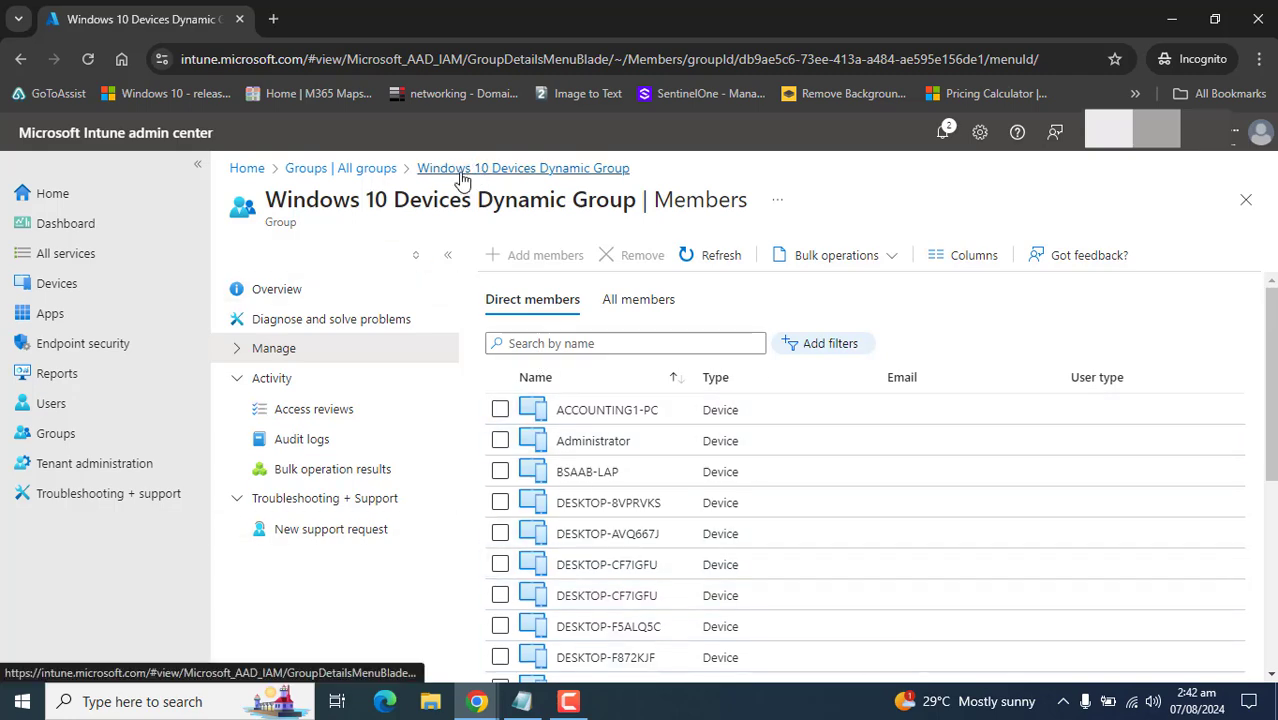
Go back to All groups and open the Windows 11 Devices Dynamic Group's Members page
left_click(370, 168)
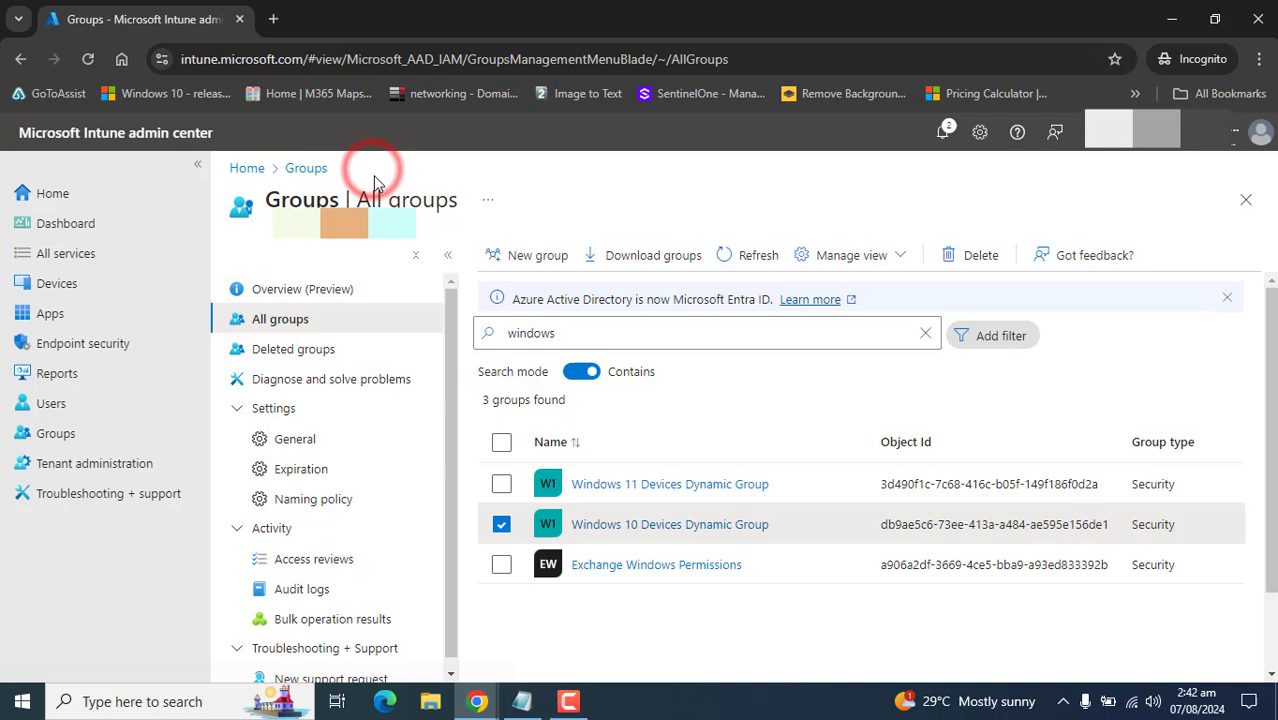
left_click(663, 486)
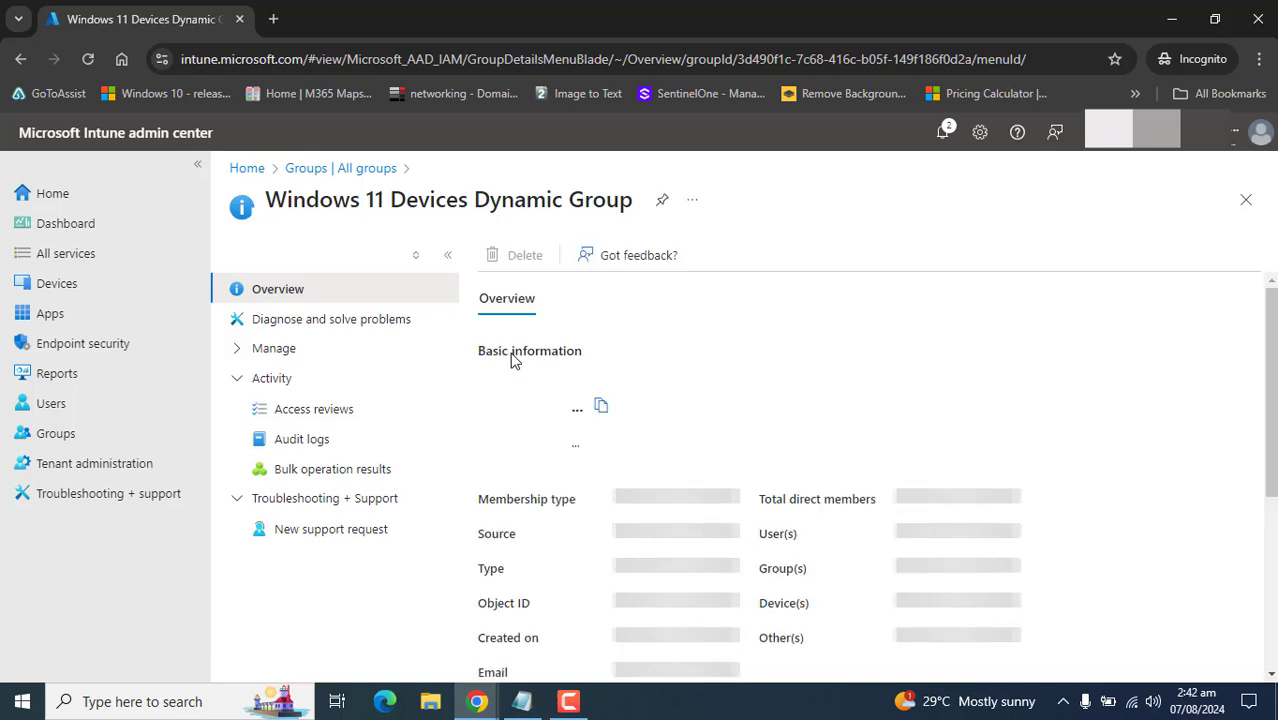
left_click(236, 348)
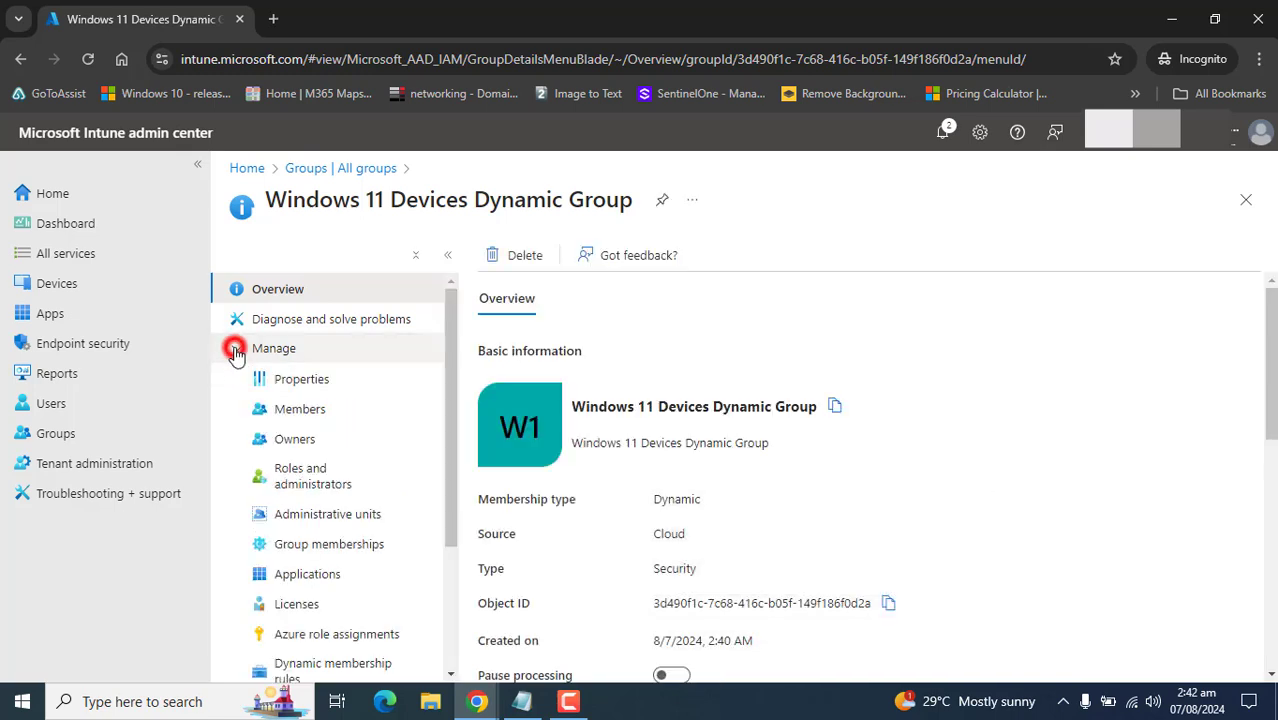
left_click(320, 410)
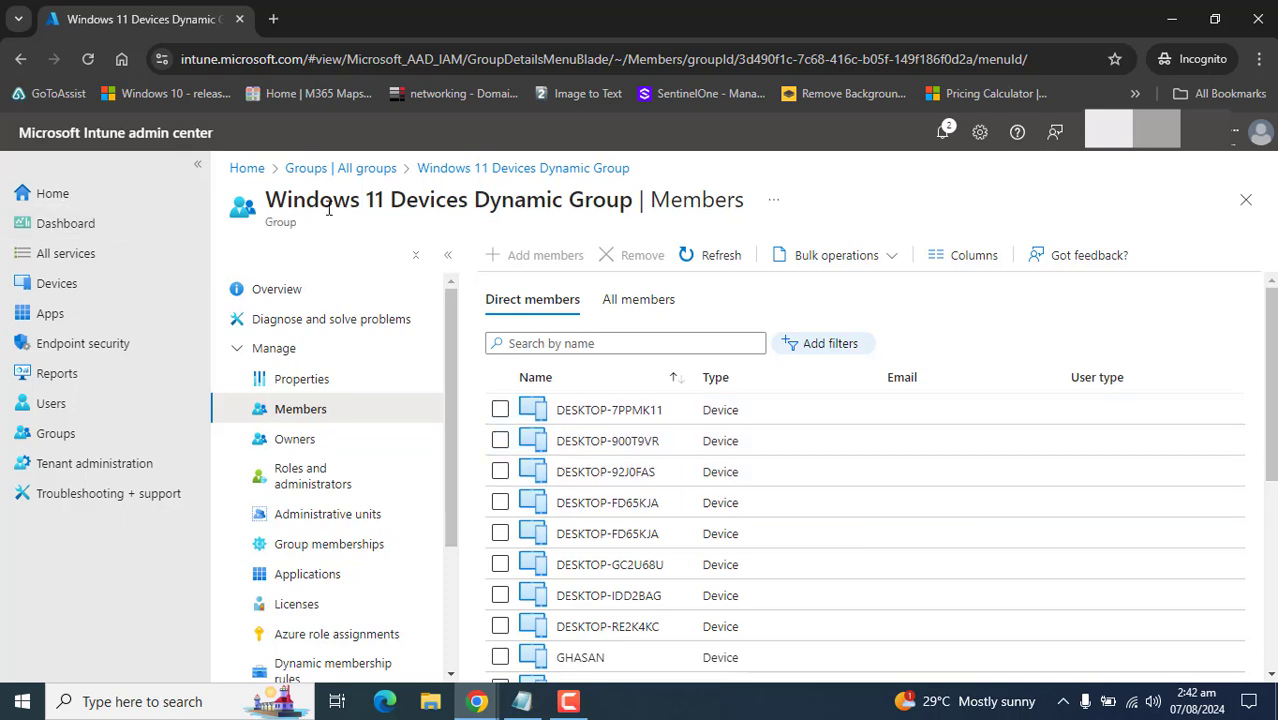
Refresh the Windows 11 member list to show DESKTOP-7PPMK11 and GHASAN
left_click_drag(268, 198, 598, 197)
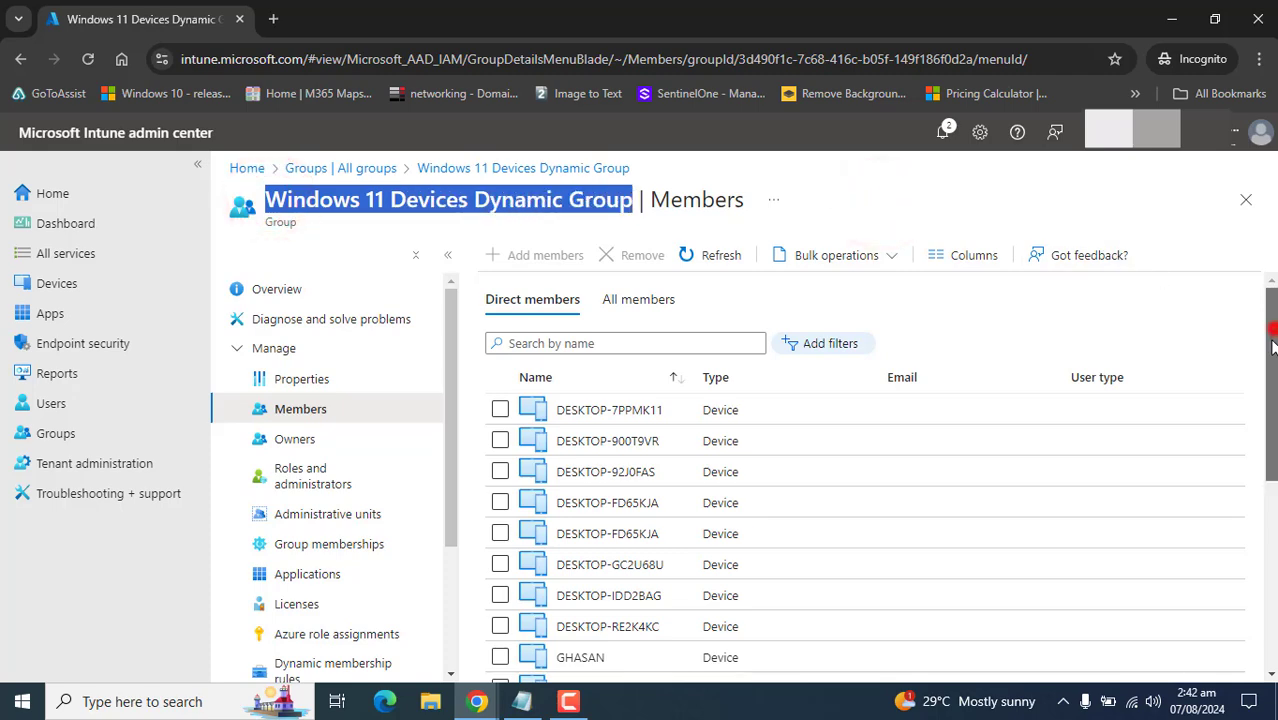
left_click_drag(1273, 345, 1262, 600)
left_click_drag(1256, 532, 1253, 229)
scroll(1245, 400, "down", 2)
left_click(835, 180)
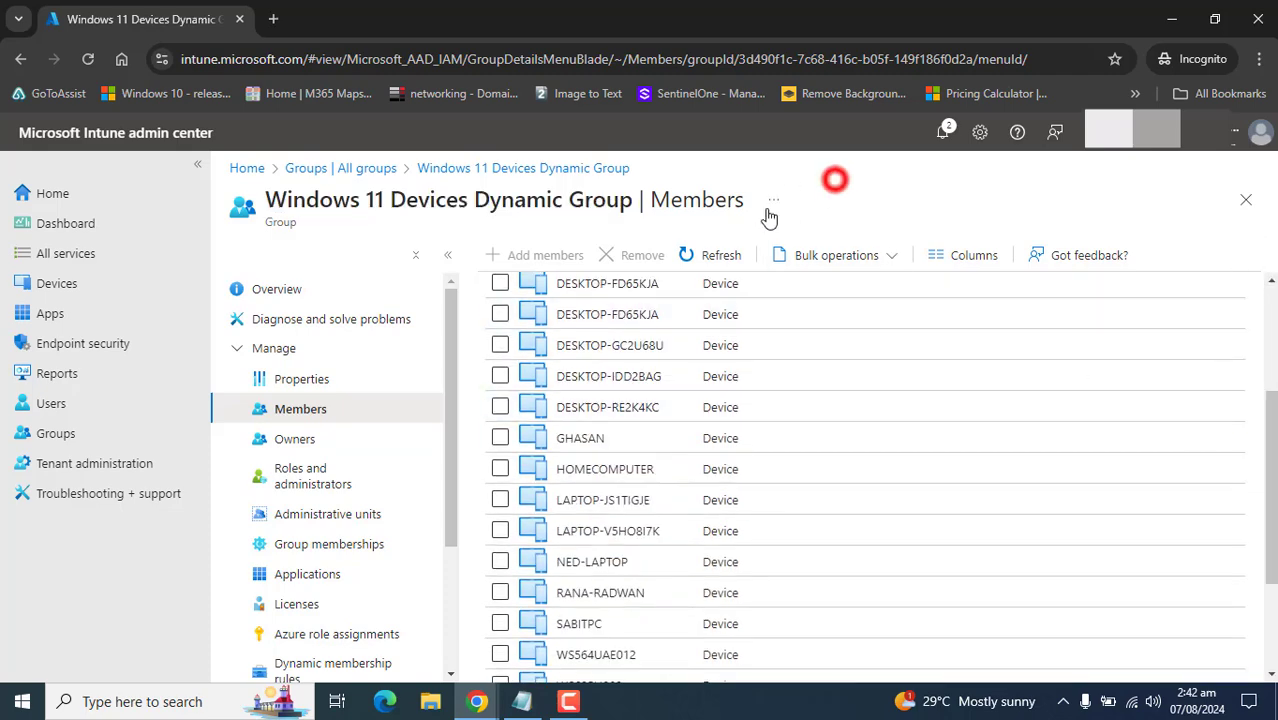
left_click(708, 255)
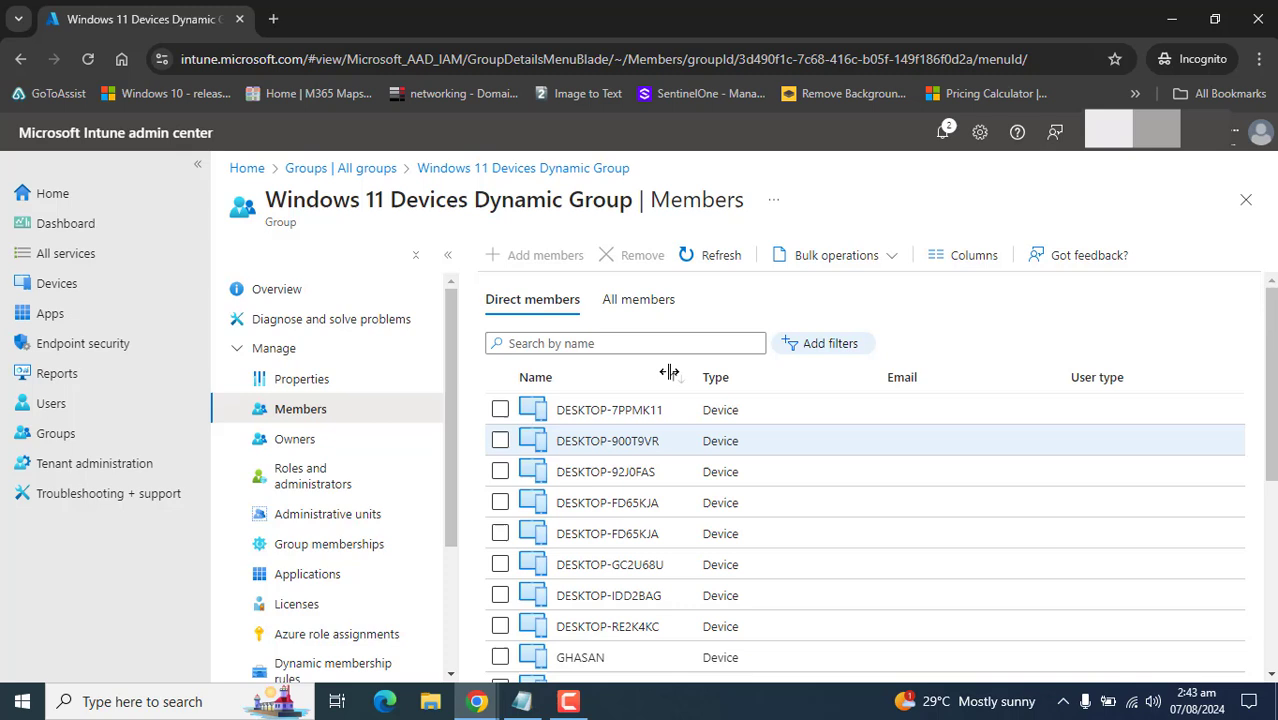
left_click_drag(266, 199, 628, 212)
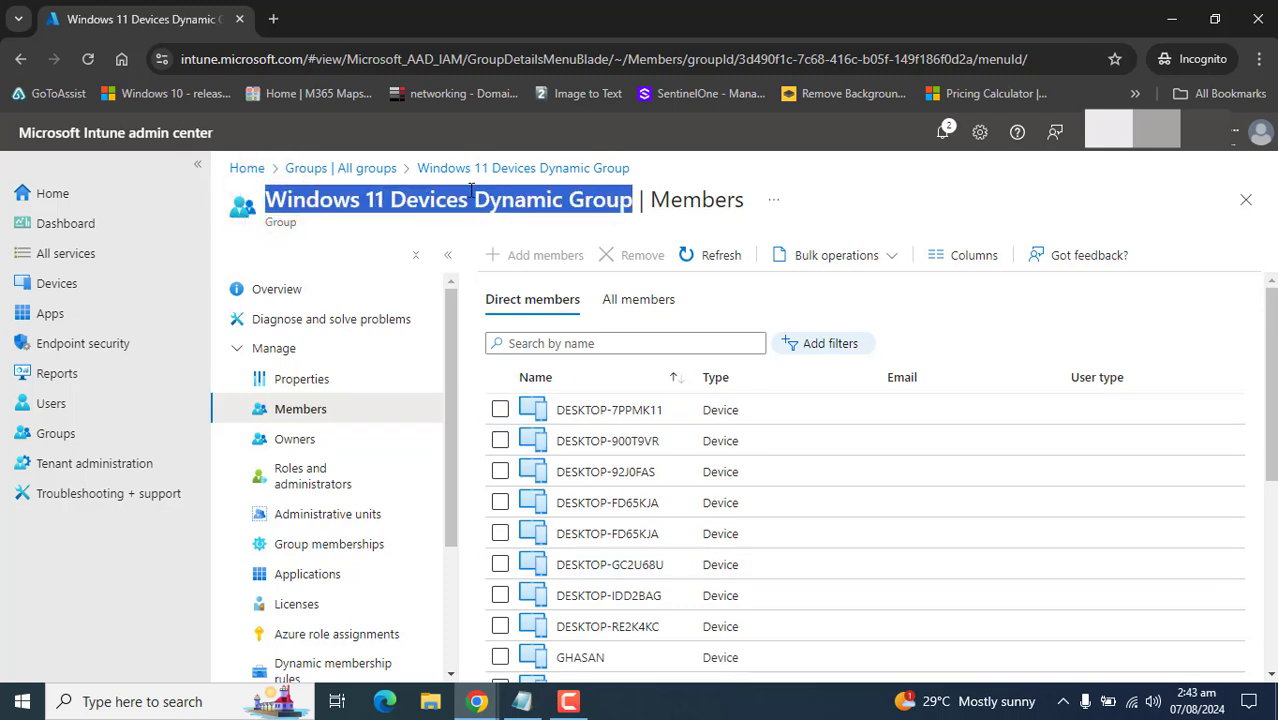
Return to All groups and reopen the Windows 10 Devices Dynamic Group
left_click(340, 168)
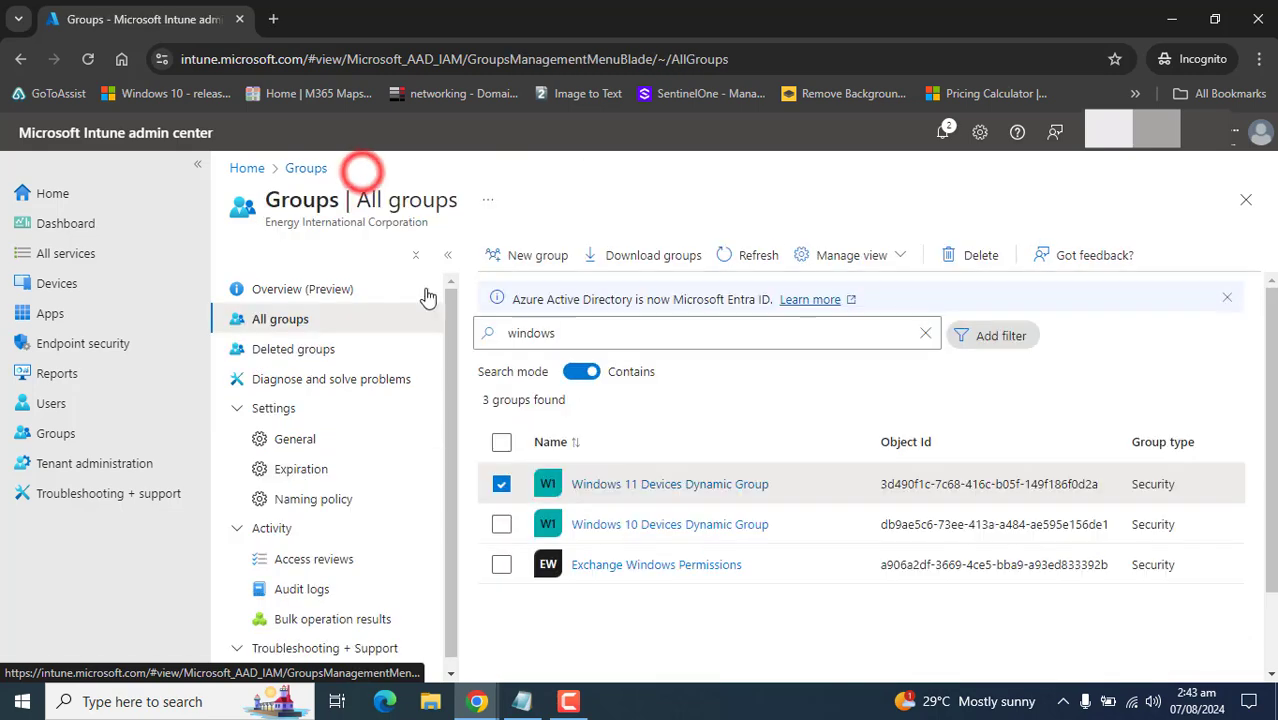
left_click(634, 522)
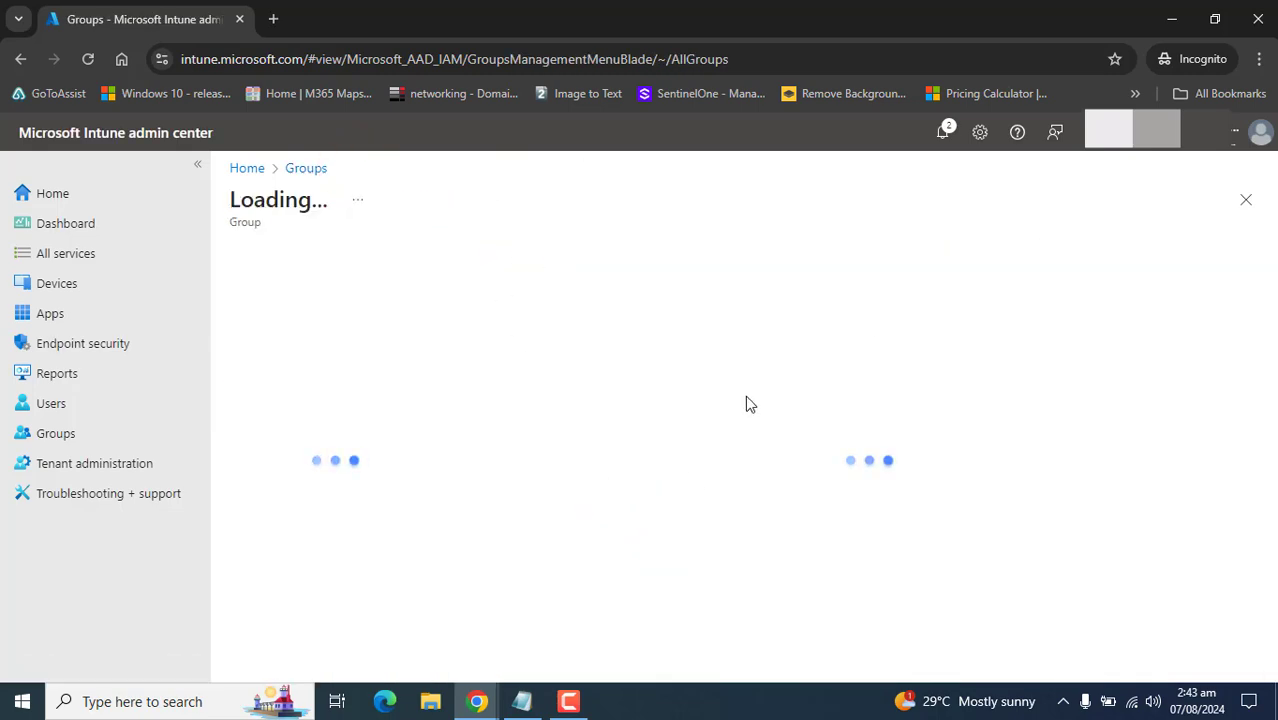